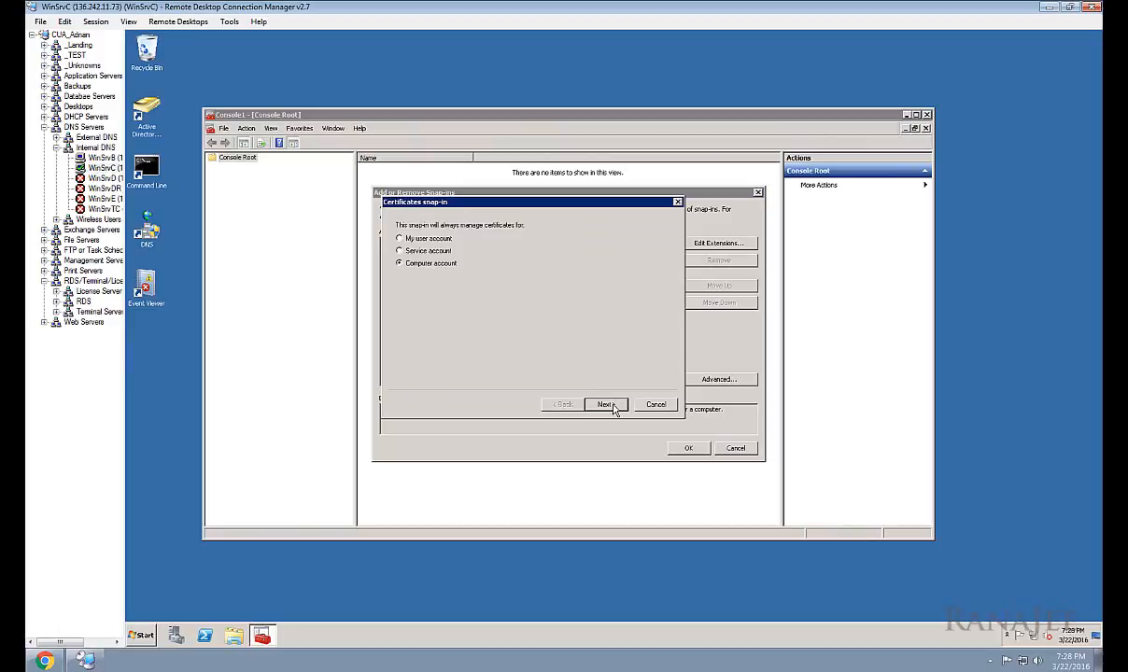
{"action": "left_click", "coordinate": [606, 404]}
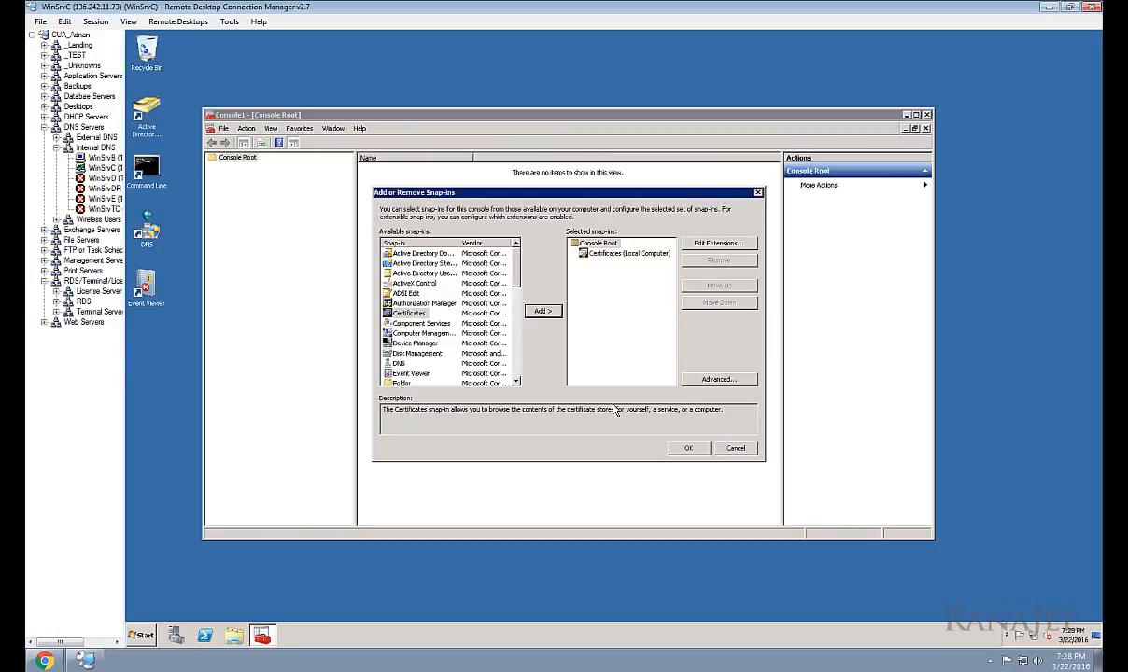
Step: Add the Local Computer Certificates snap-in, open its empty Personal store, and launch Command Line
{"action": "left_click", "coordinate": [686, 449]}
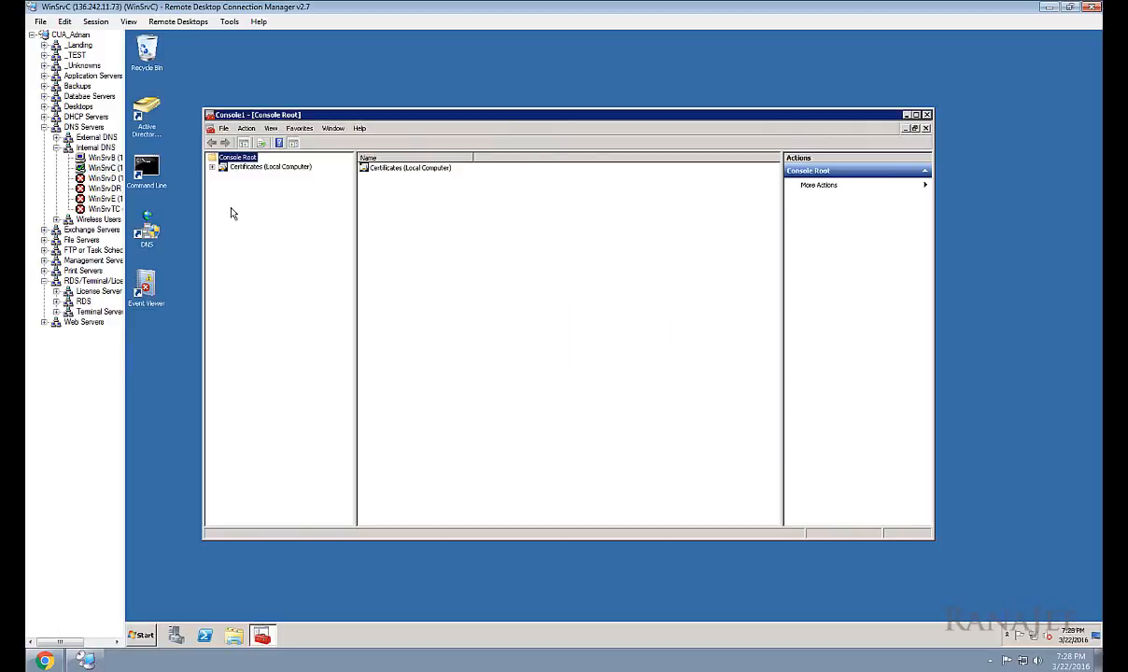
{"action": "left_click", "coordinate": [212, 167]}
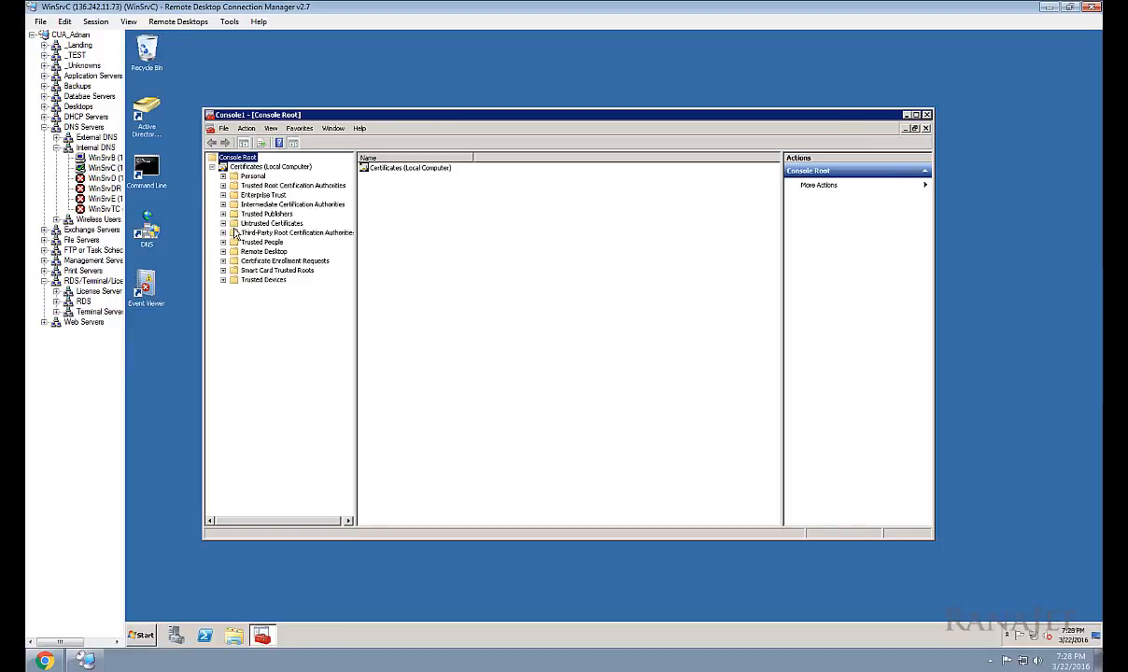
{"action": "left_click", "coordinate": [251, 176]}
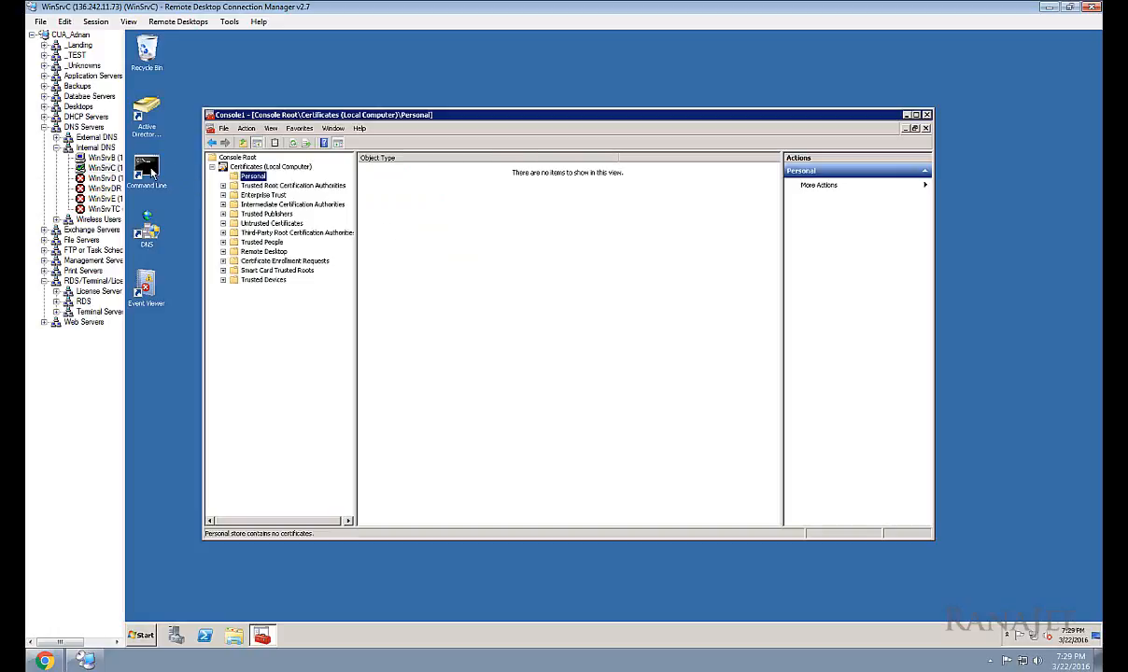
{"action": "double_click", "coordinate": [149, 170]}
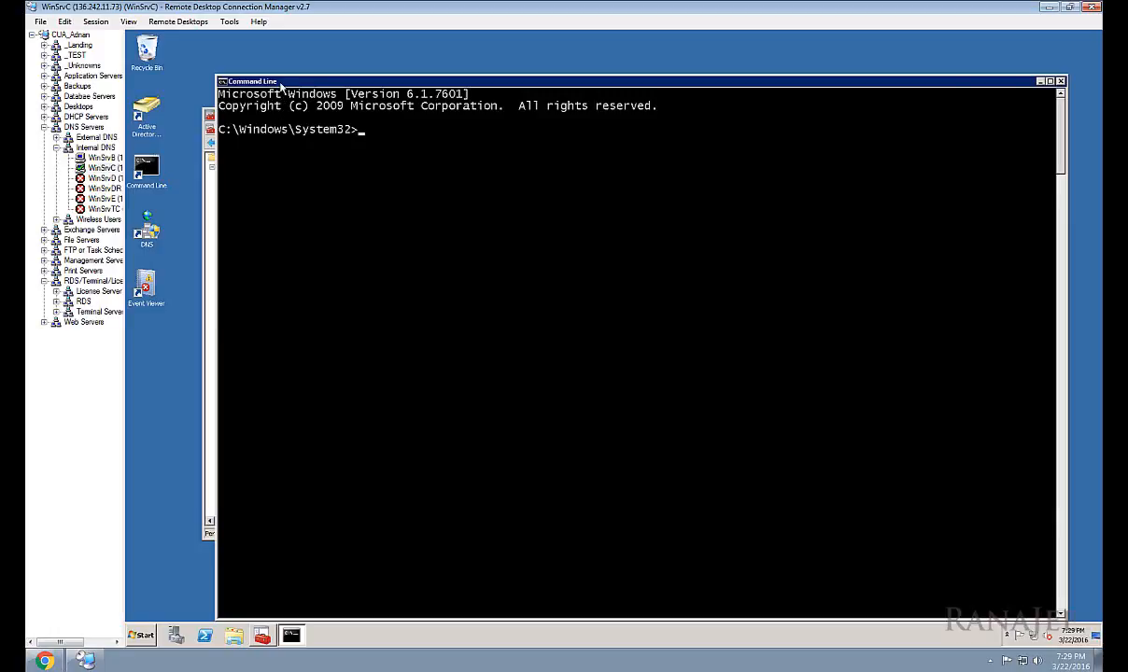
Step: Run certutil -store my to confirm the personal store lists no certificates
{"action": "left_click_drag", "start_coordinate": [274, 81], "coordinate": [266, 79]}
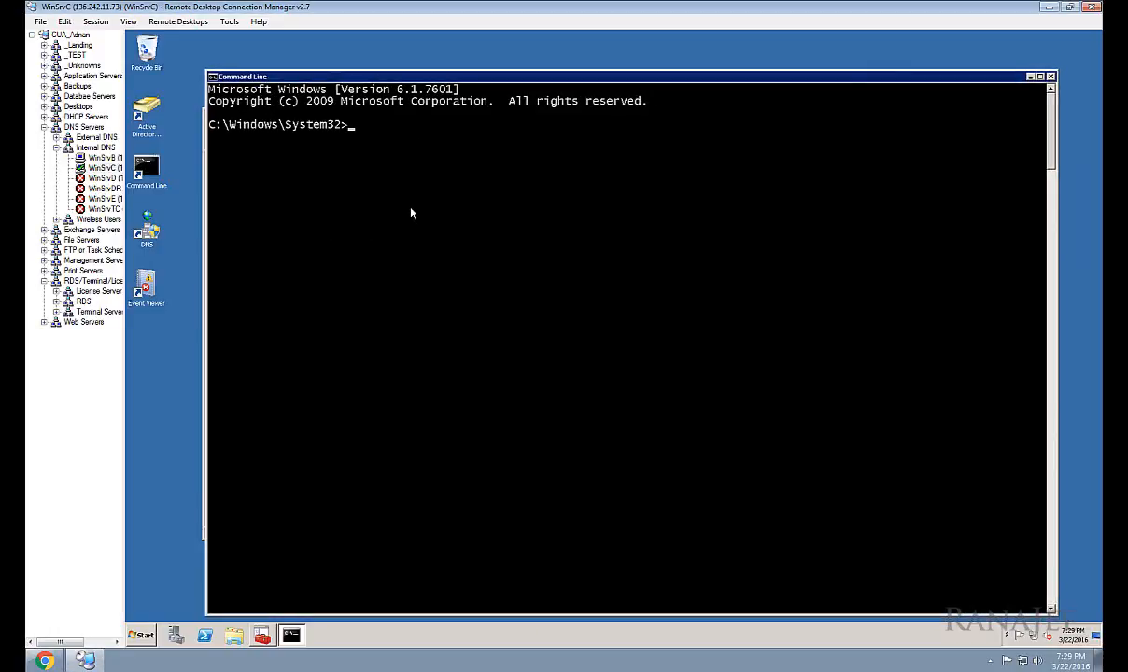
{"action": "type", "text": "certutil"}
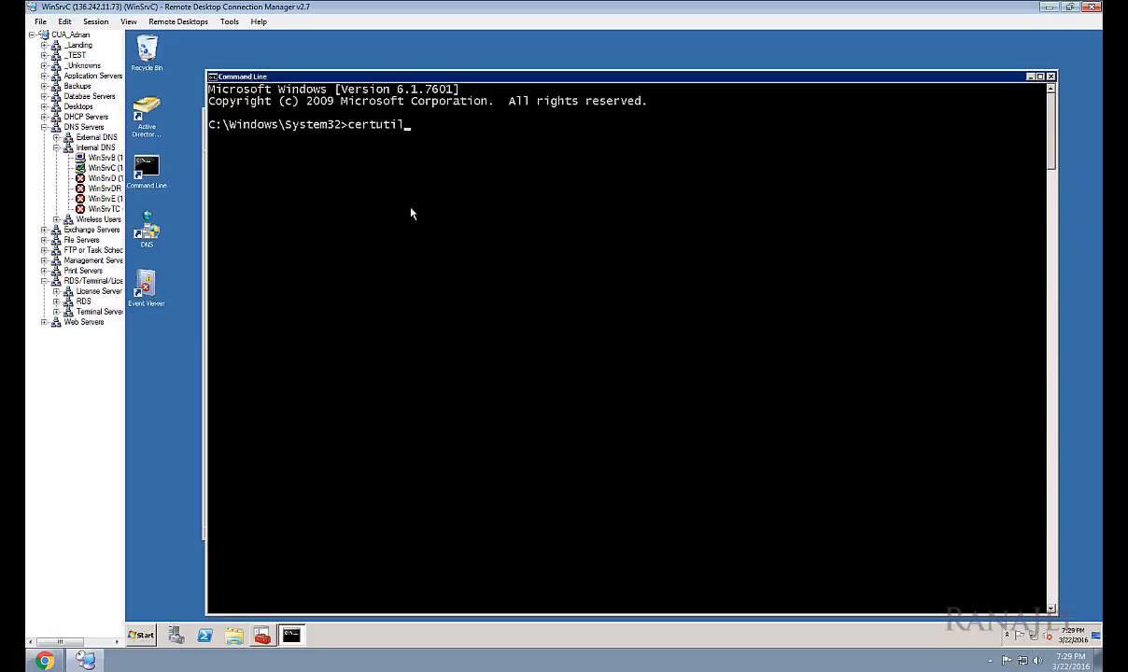
{"action": "type", "text": " -store my"}
{"action": "key", "text": "Return"}
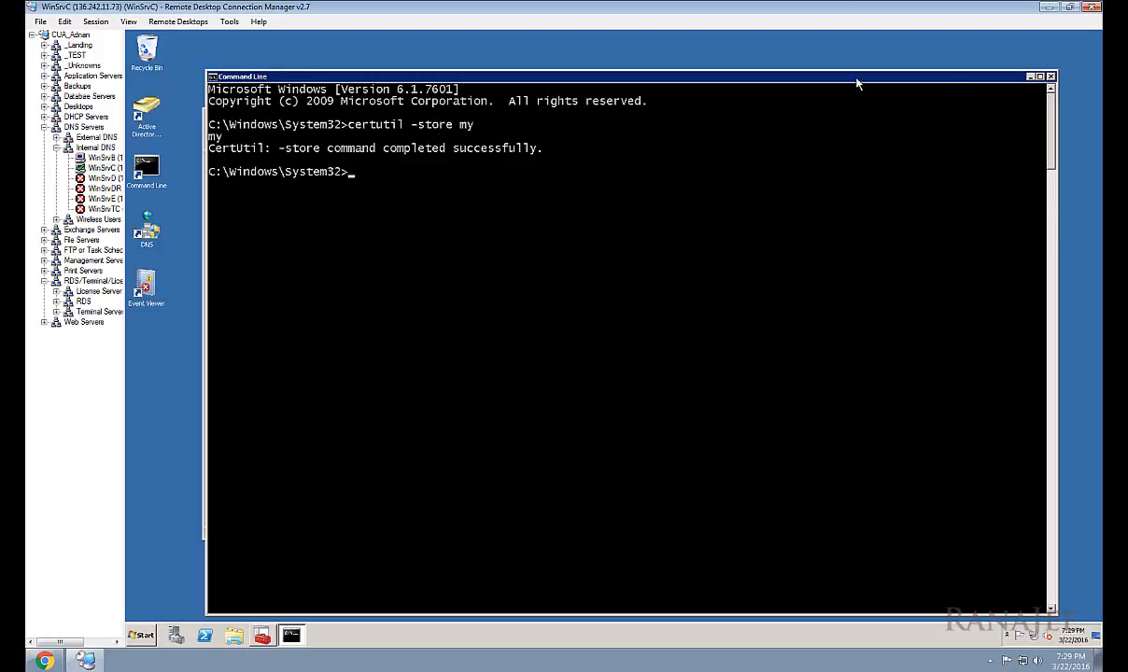
{"action": "left_click", "coordinate": [1031, 77]}
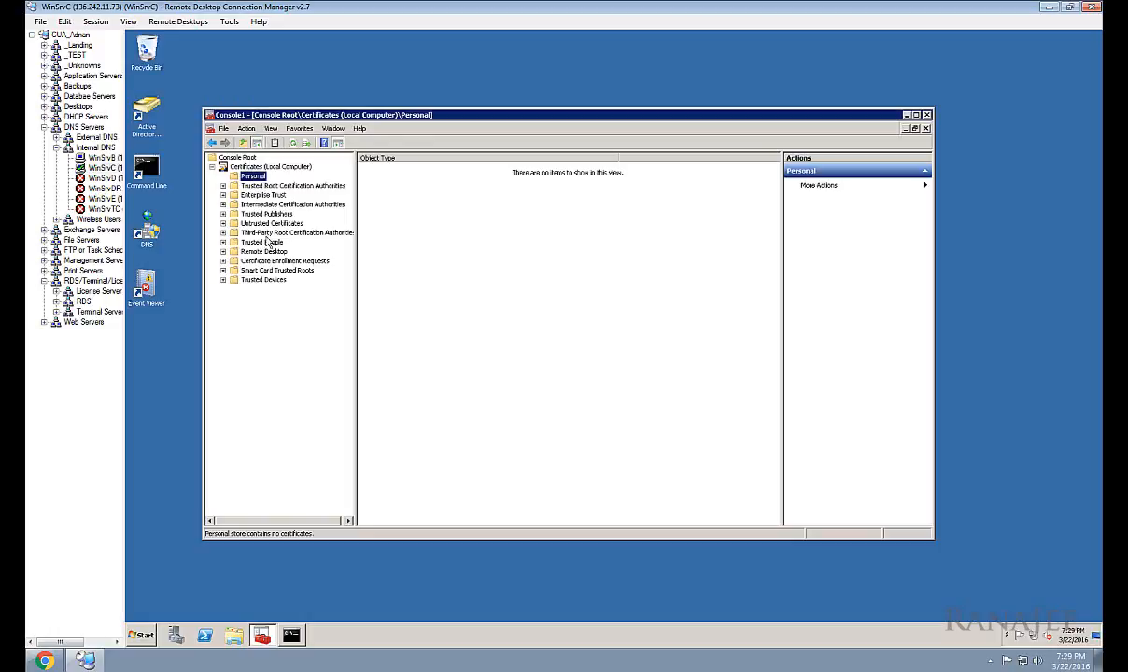
{"action": "left_click", "coordinate": [290, 635]}
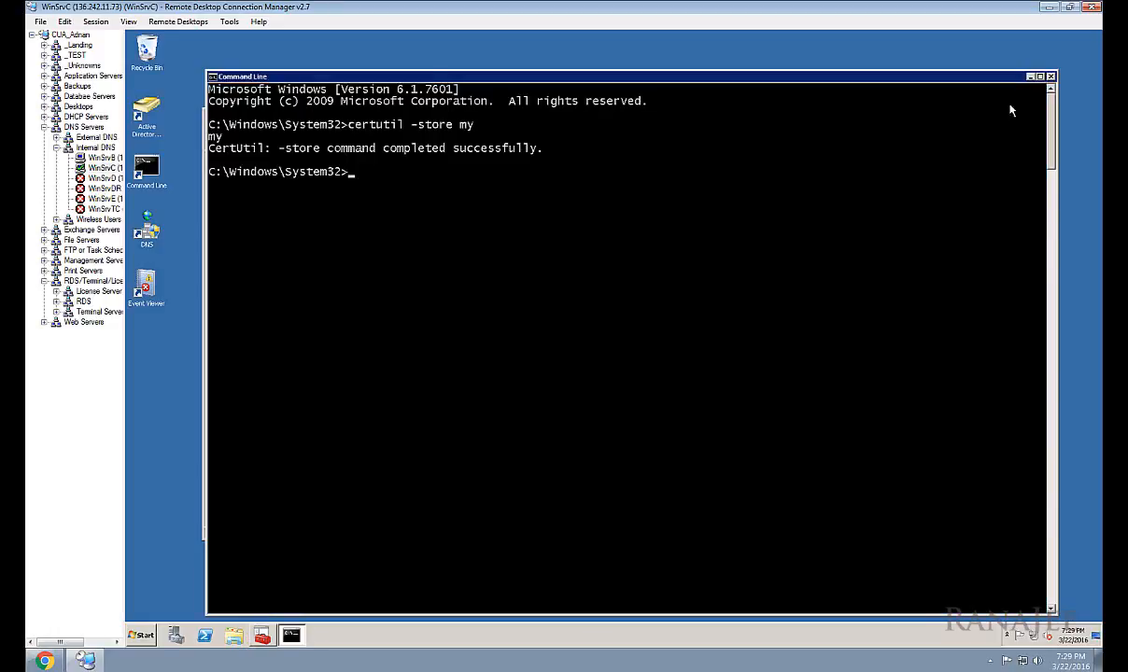
{"action": "left_click", "coordinate": [1030, 77]}
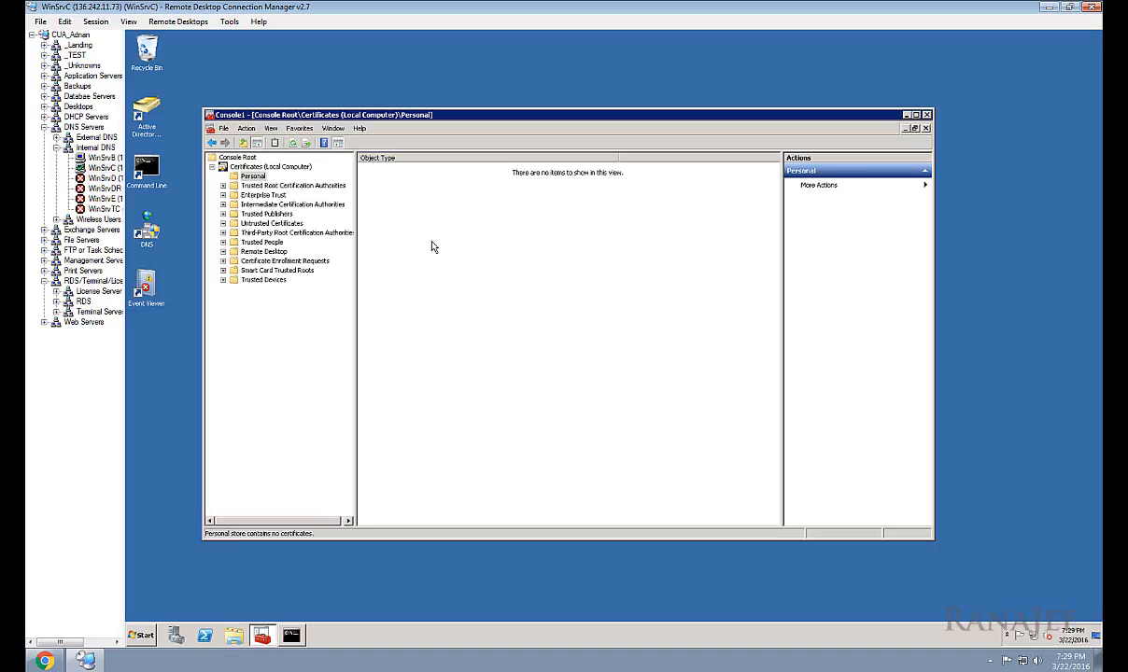
Step: Browse the Personal store's All Tasks menu in the Certificates console, then close it
{"action": "right_click", "coordinate": [434, 244]}
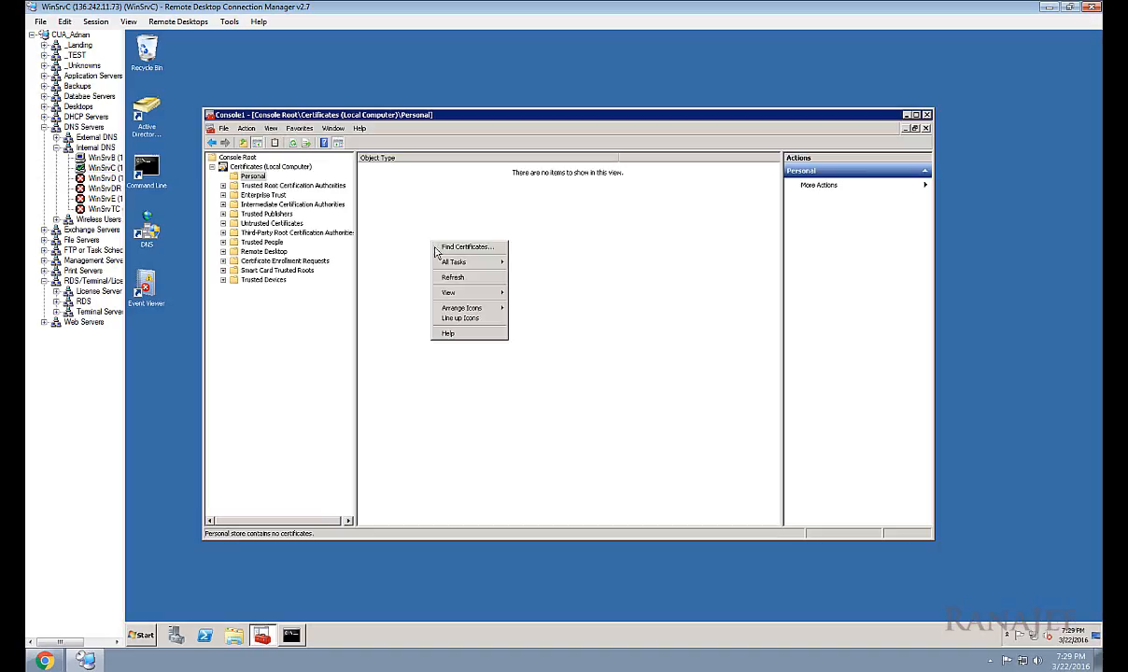
{"action": "mouse_move", "coordinate": [454, 261]}
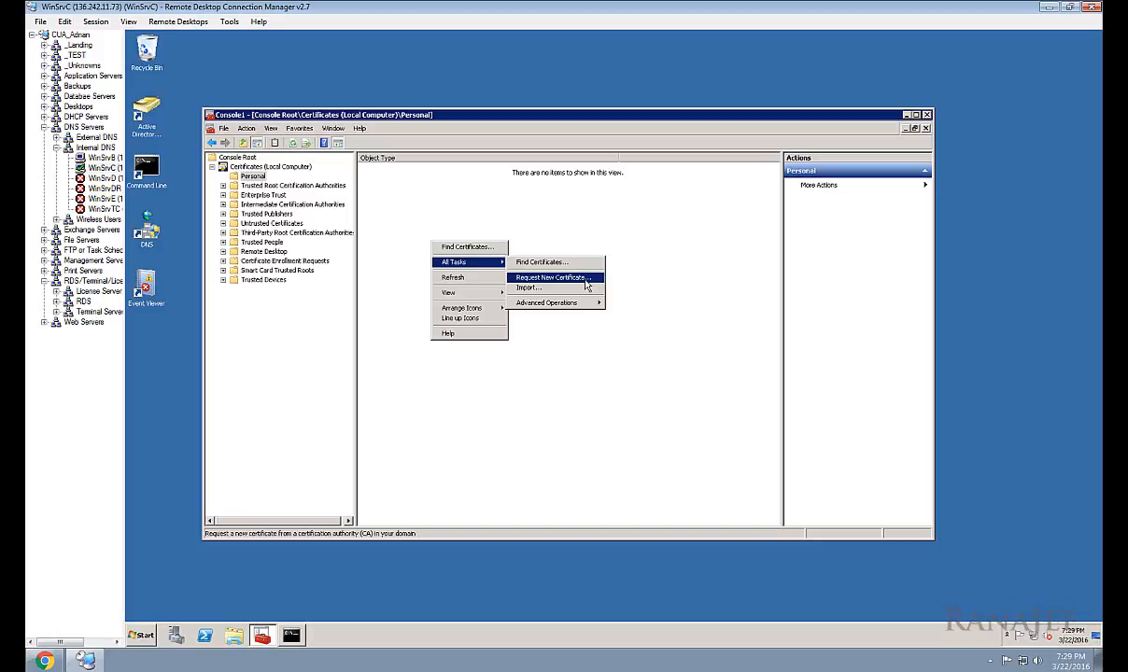
{"action": "left_click", "coordinate": [650, 239]}
Step: Display certreq /? usage help in Command Line, then return to the console
{"action": "left_click", "coordinate": [293, 639]}
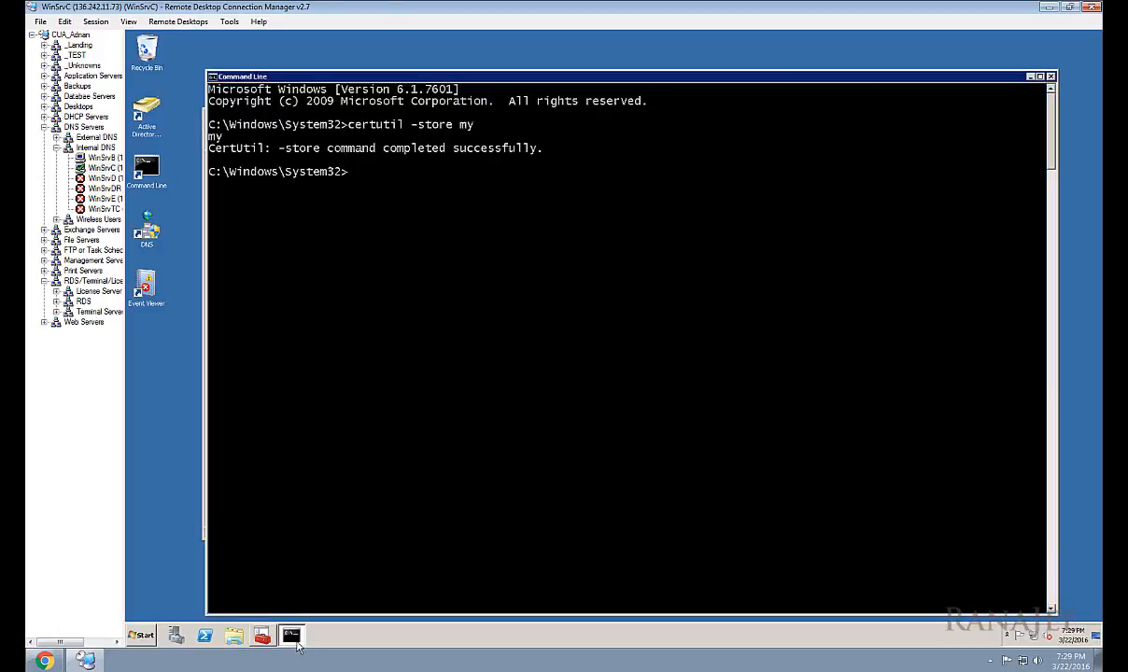
{"action": "key", "text": "Return"}
{"action": "key", "text": "Return"}
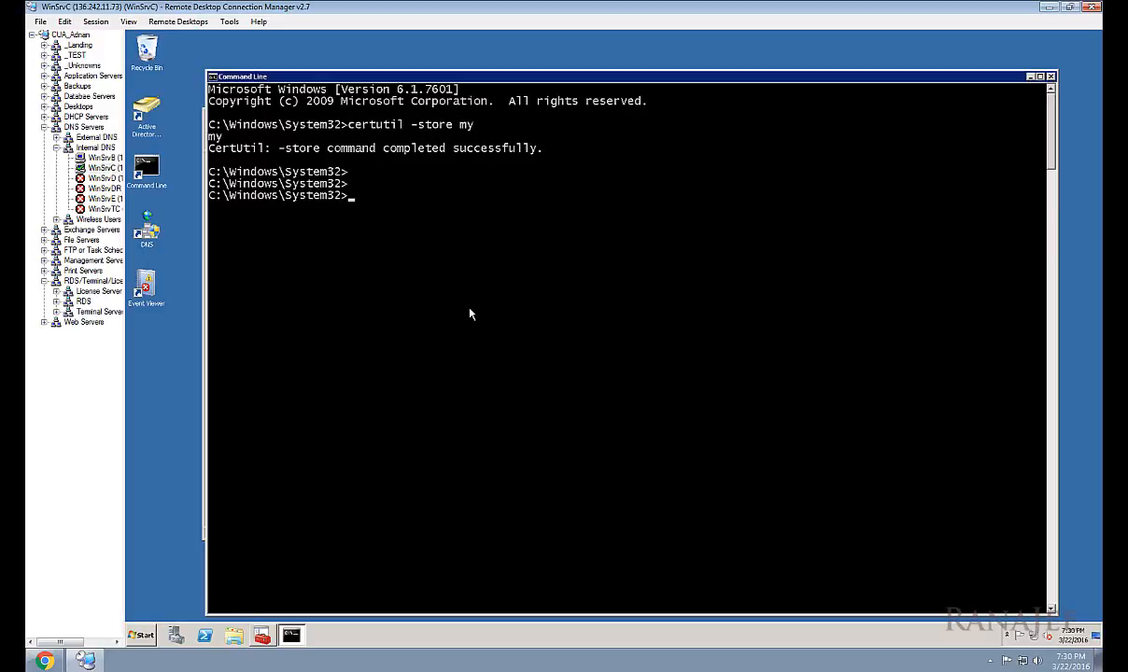
{"action": "type", "text": "certreq /?"}
{"action": "key", "text": "Return"}
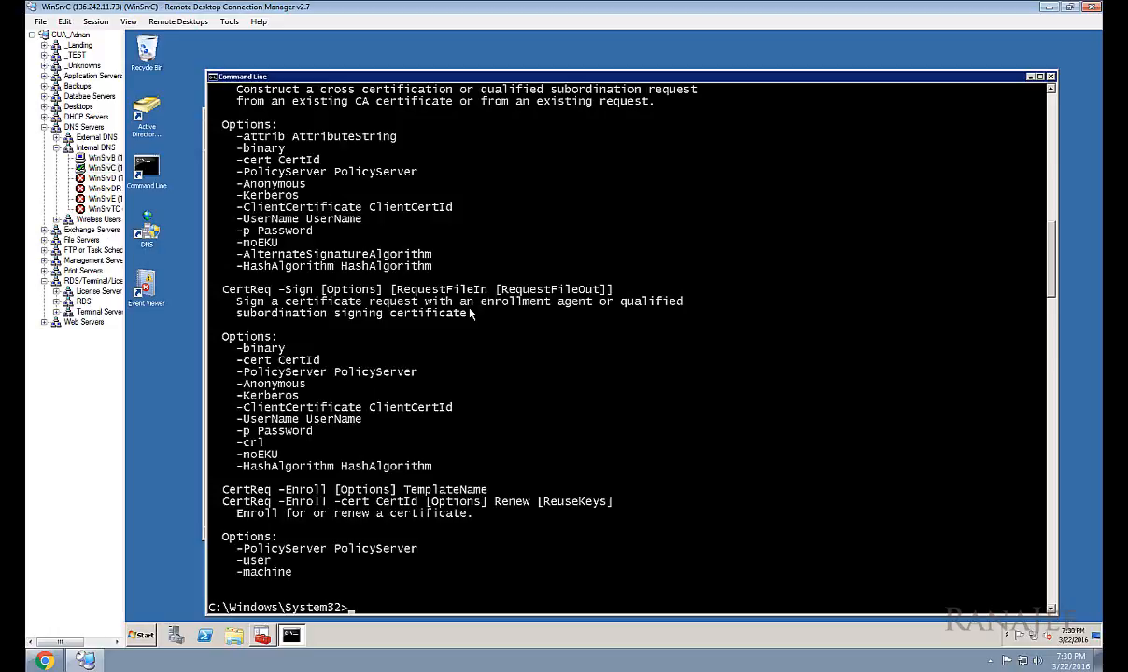
{"action": "key", "text": "Up"}
{"action": "key", "text": "Escape"}
{"action": "left_click", "coordinate": [1031, 79]}
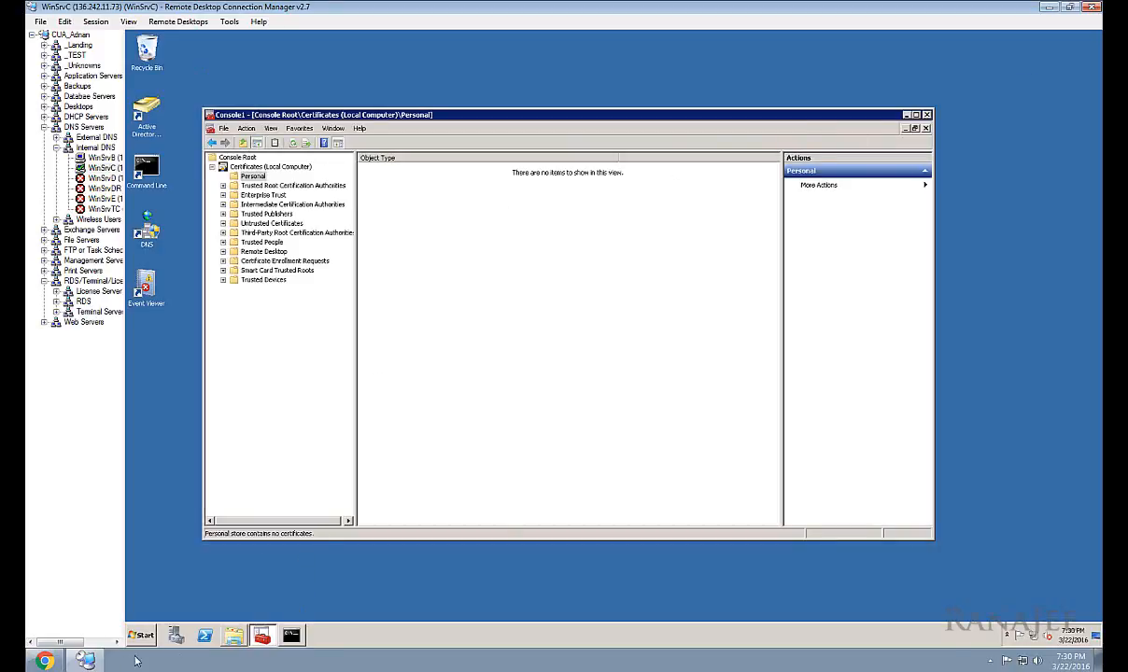
{"action": "left_click", "coordinate": [44, 661]}
Step: Review the DigiCert Certificate Manager tab, dismiss the downloads bar, and minimize Chrome
{"action": "left_click", "coordinate": [238, 7]}
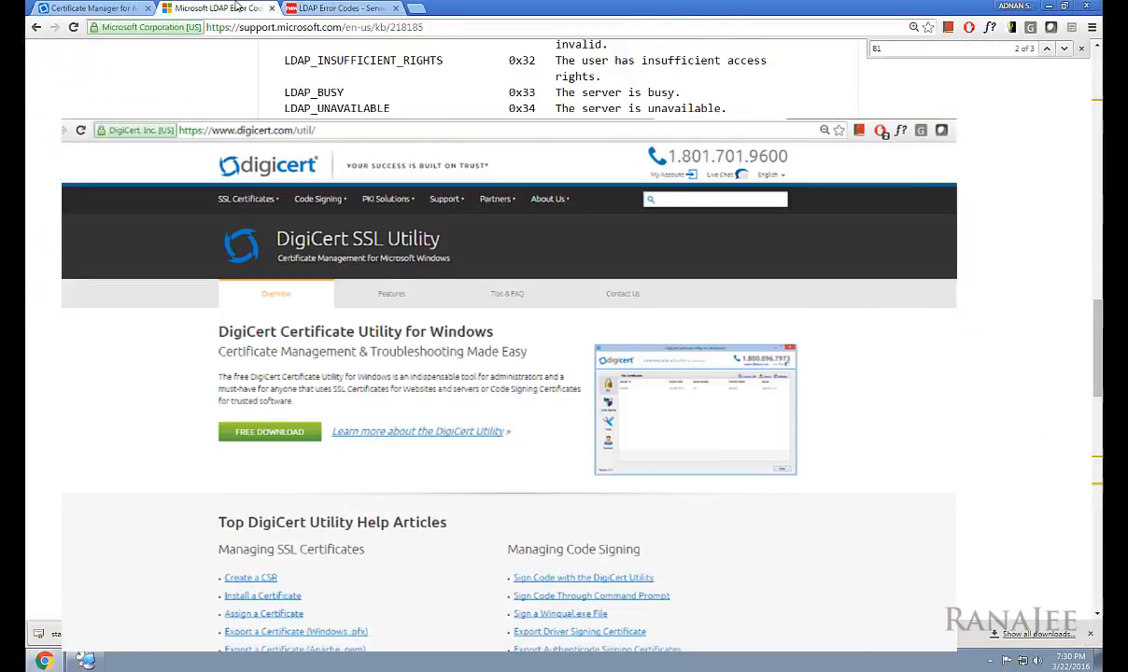
{"action": "left_click", "coordinate": [122, 8]}
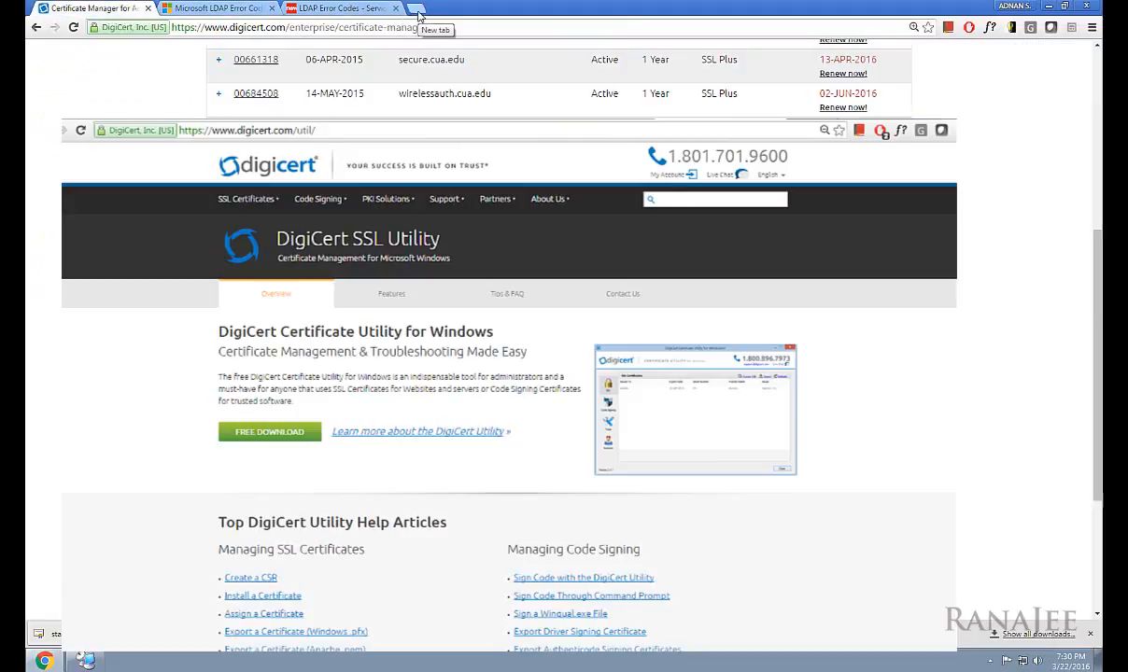
{"action": "scroll", "coordinate": [246, 103], "scroll_direction": "up", "scroll_amount": 10}
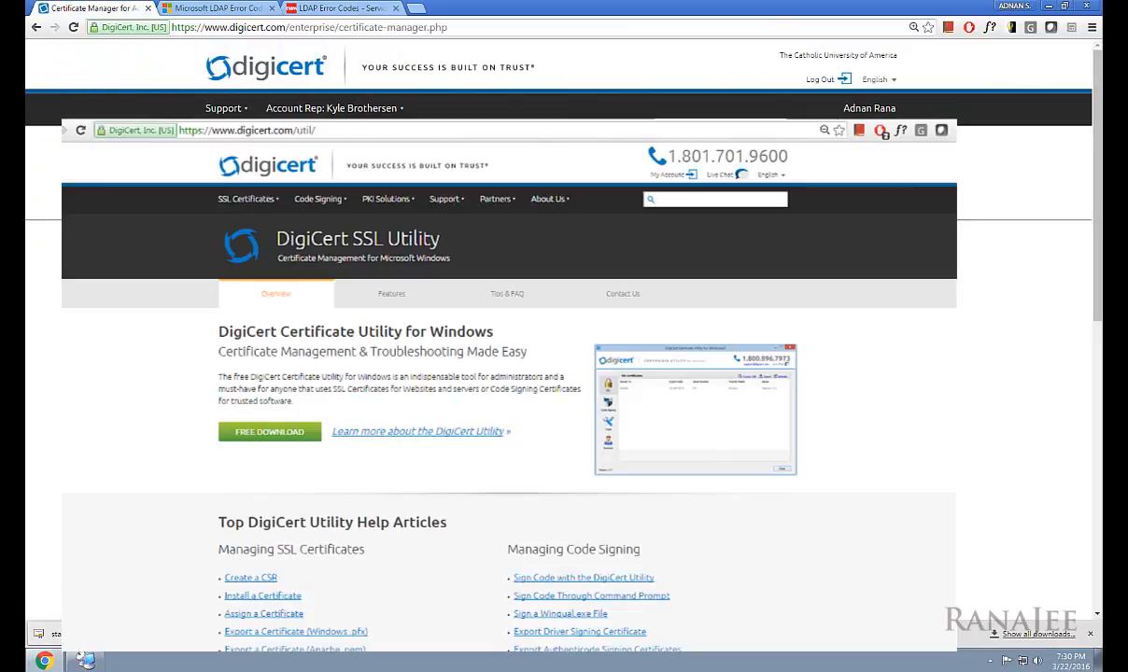
{"action": "left_click", "coordinate": [1090, 635]}
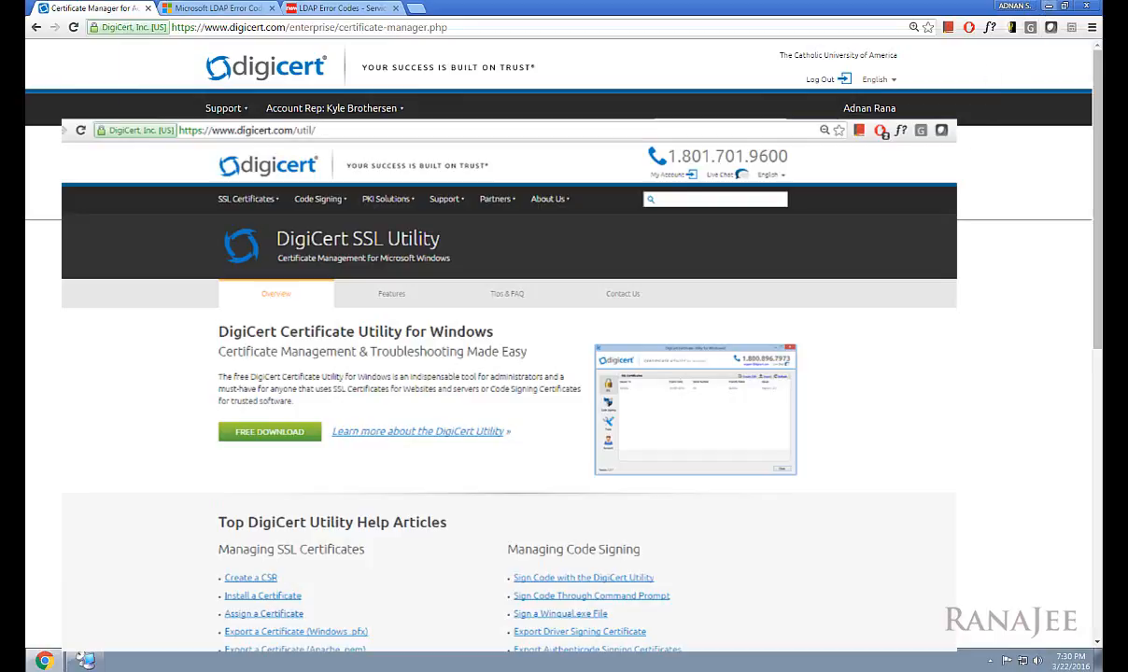
{"action": "left_click", "coordinate": [1048, 7]}
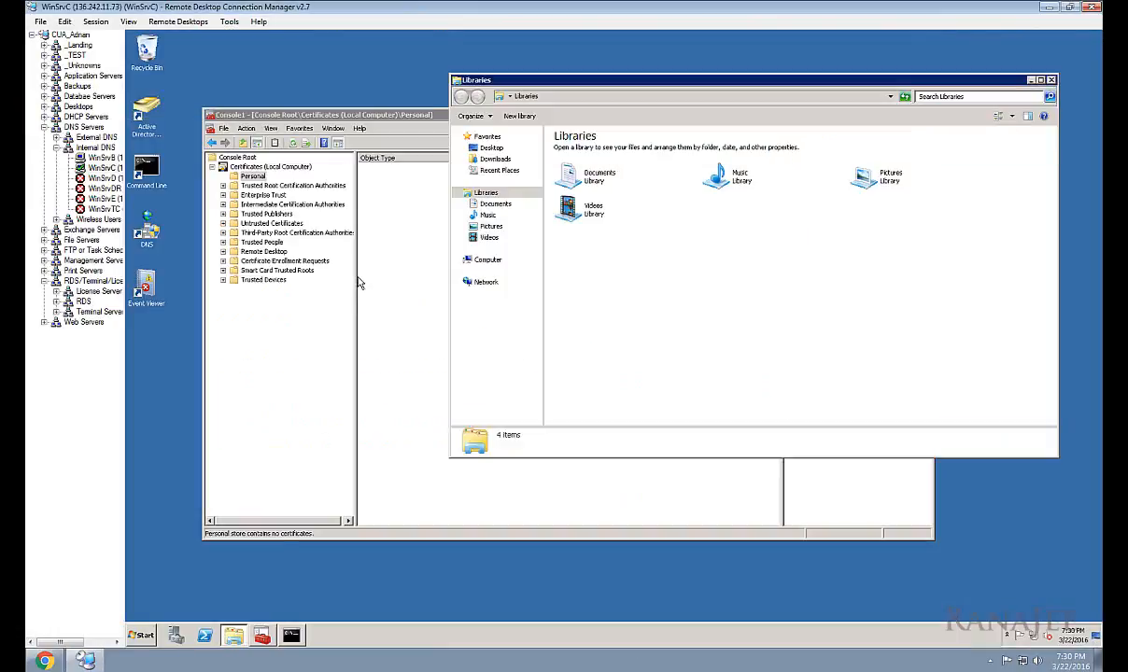
Step: Launch DigiCertUtil from C:\SSLCerts\DigiCert Utility and accept its license agreement
{"action": "left_click", "coordinate": [490, 259]}
{"action": "double_click", "coordinate": [599, 157]}
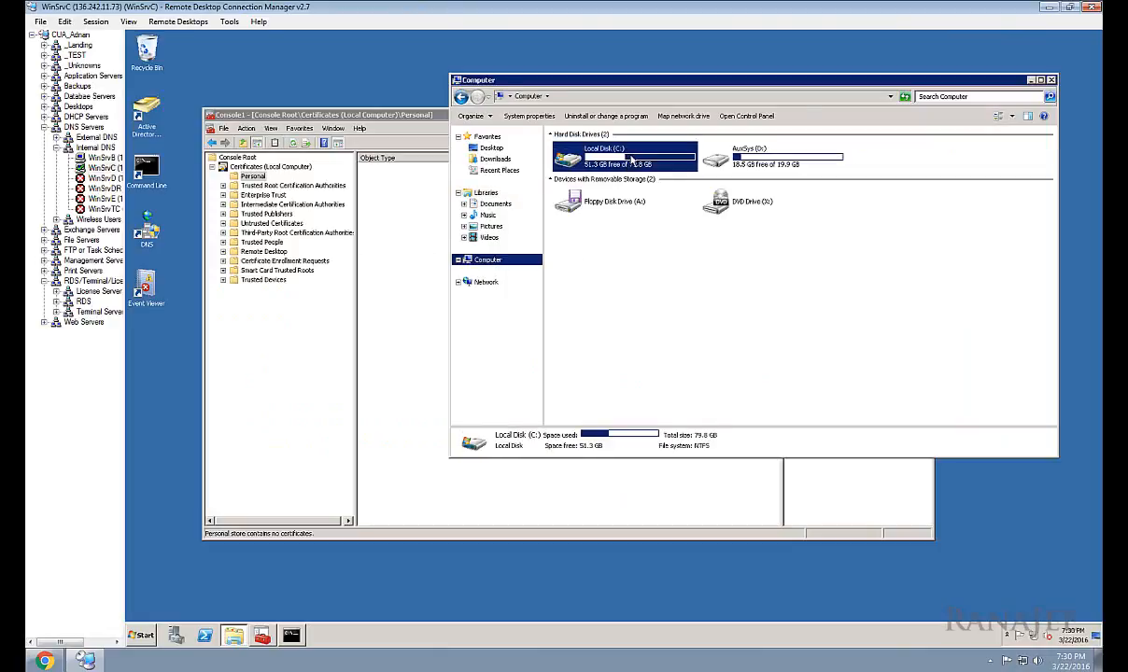
{"action": "left_click", "coordinate": [586, 191]}
{"action": "double_click", "coordinate": [586, 191]}
{"action": "left_click", "coordinate": [597, 164]}
{"action": "double_click", "coordinate": [597, 165]}
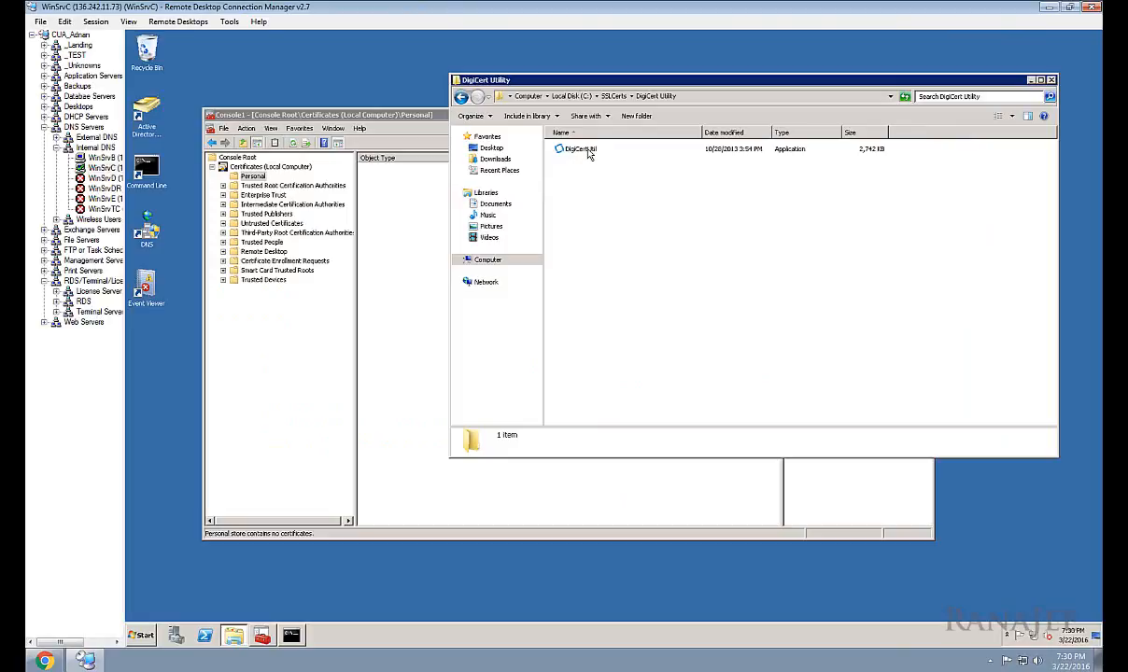
{"action": "double_click", "coordinate": [584, 149]}
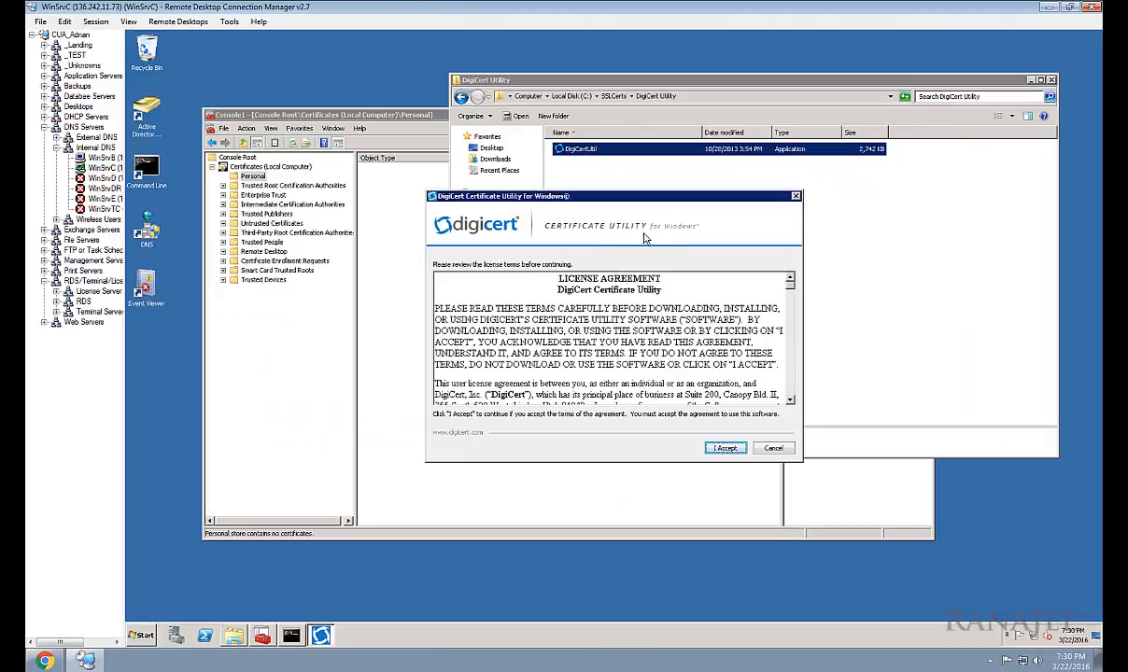
{"action": "left_click", "coordinate": [726, 449]}
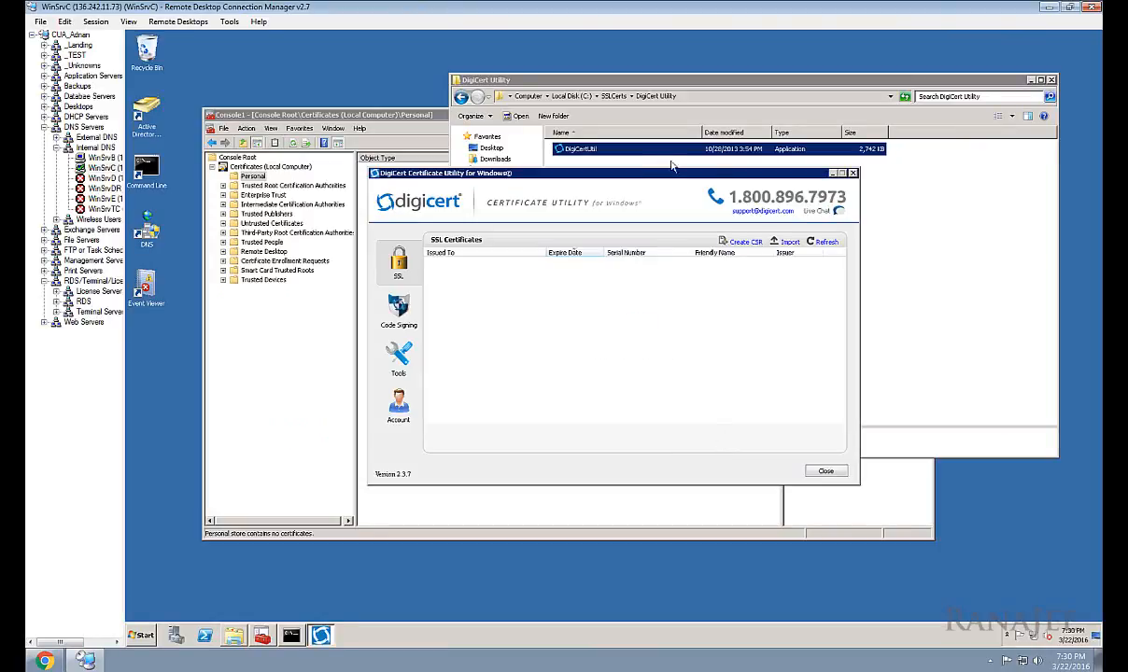
Step: Close the DigiCert Utility folder and minimize the Certificates console, leaving the utility in front
{"action": "left_click", "coordinate": [605, 81]}
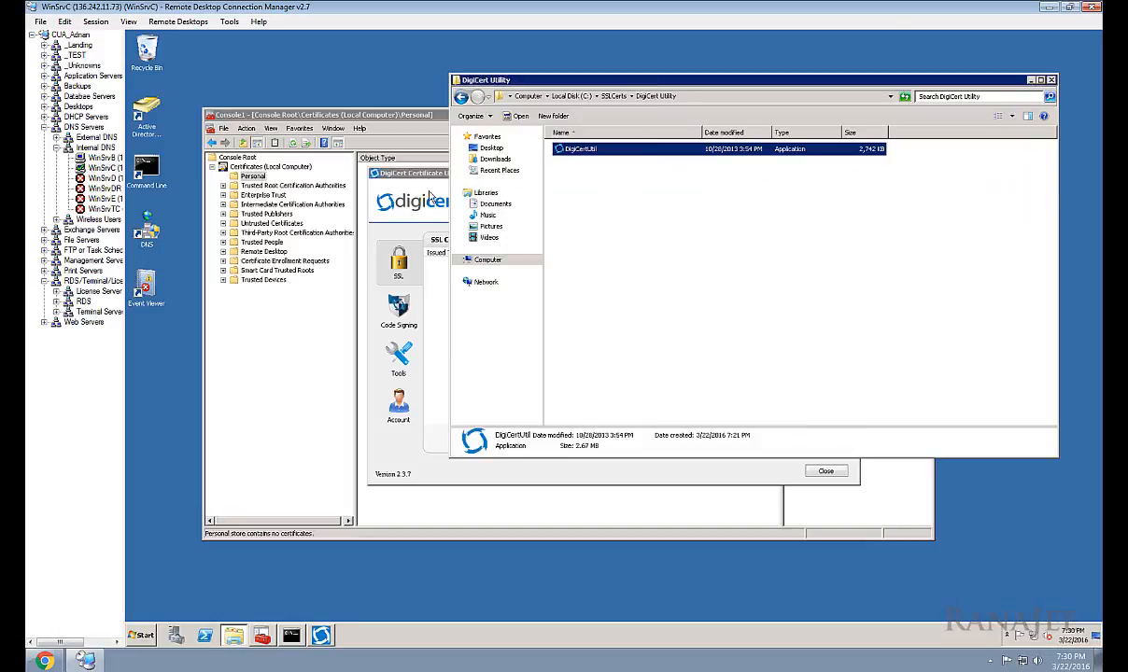
{"action": "left_click", "coordinate": [408, 172]}
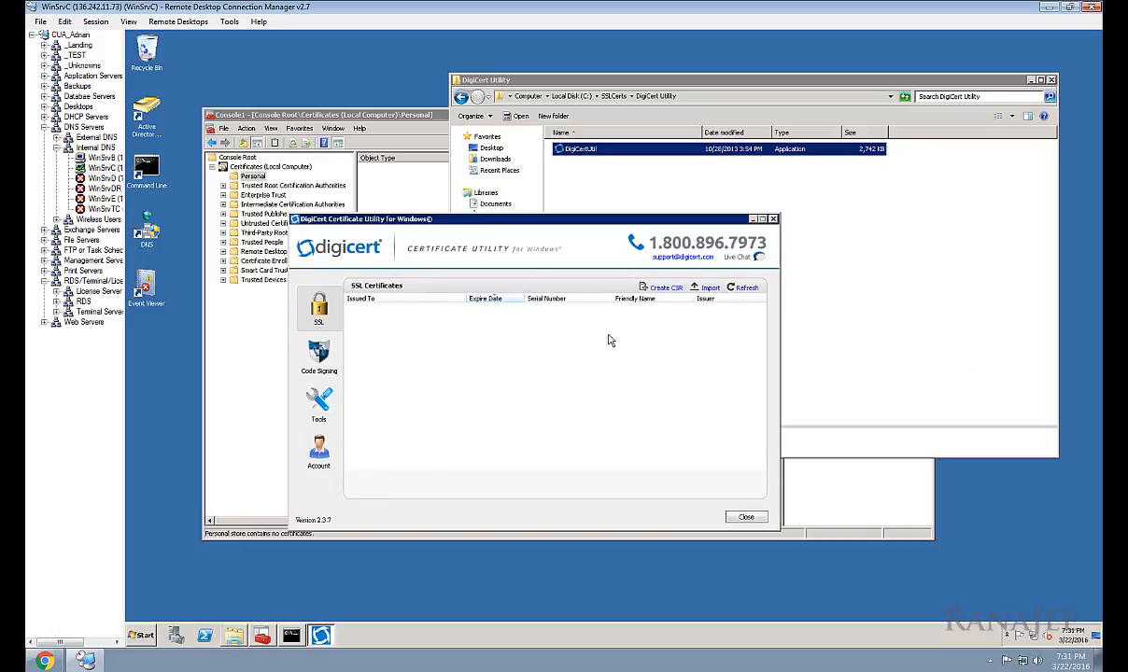
{"action": "left_click", "coordinate": [1038, 81]}
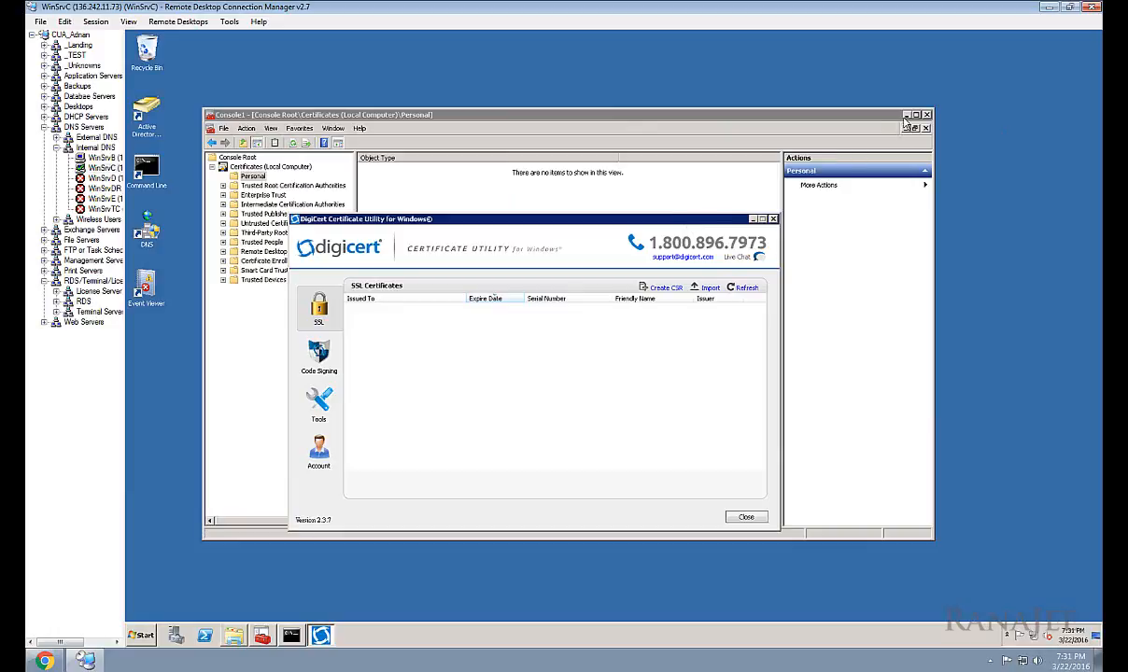
{"action": "left_click", "coordinate": [905, 115]}
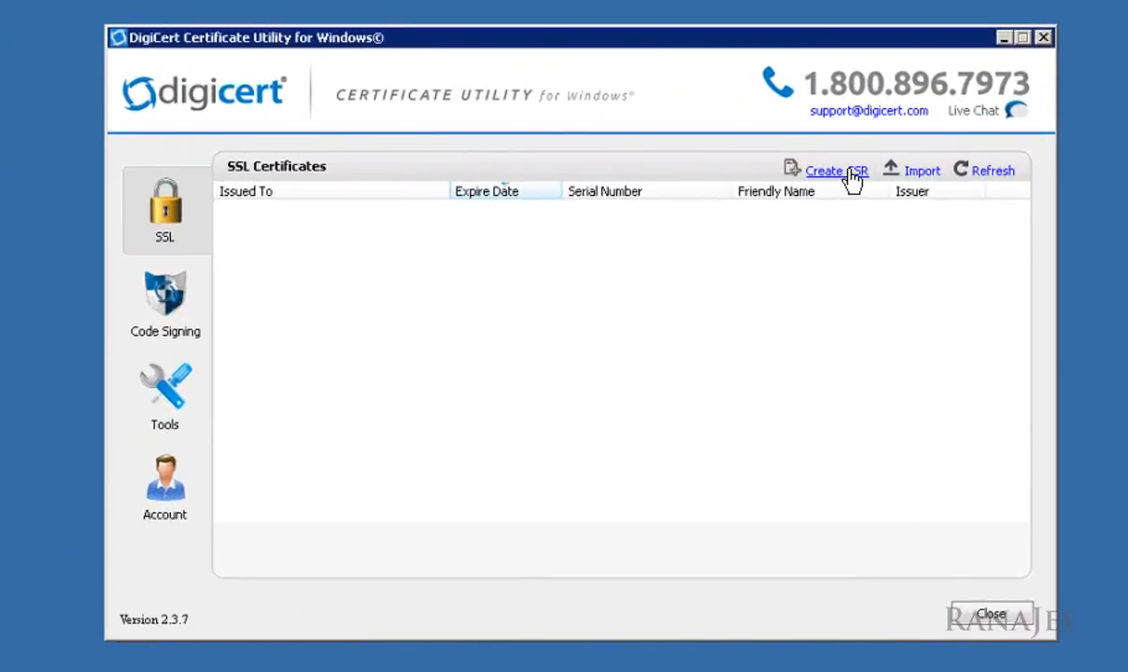
Step: Fill a new CSR: winsrvc.cua.edu, The Catholic University of America, TS-OPS, Washington, DC, USA
{"action": "left_click", "coordinate": [851, 180]}
{"action": "left_click", "coordinate": [428, 213]}
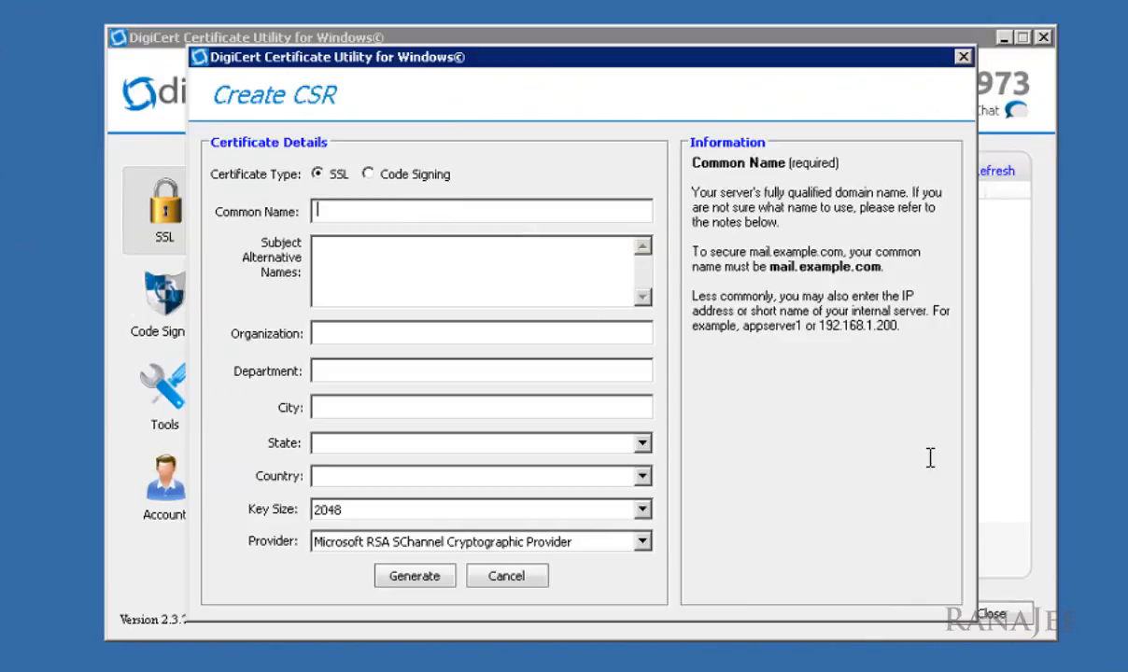
{"action": "type", "text": "winsrvc.cua.edu"}
{"action": "key", "text": "Tab"}
{"action": "type", "text": "The Catholic University of America"}
{"action": "key", "text": "Tab"}
{"action": "type", "text": "TS-OPS"}
{"action": "key", "text": "Tab"}
{"action": "type", "text": "Washington"}
{"action": "key", "text": "Tab"}
{"action": "type", "text": "DC"}
{"action": "key", "text": "Tab"}
{"action": "type", "text": "USA"}
{"action": "key", "text": "Tab"}
{"action": "key", "text": "Tab"}
{"action": "key", "text": "Tab"}
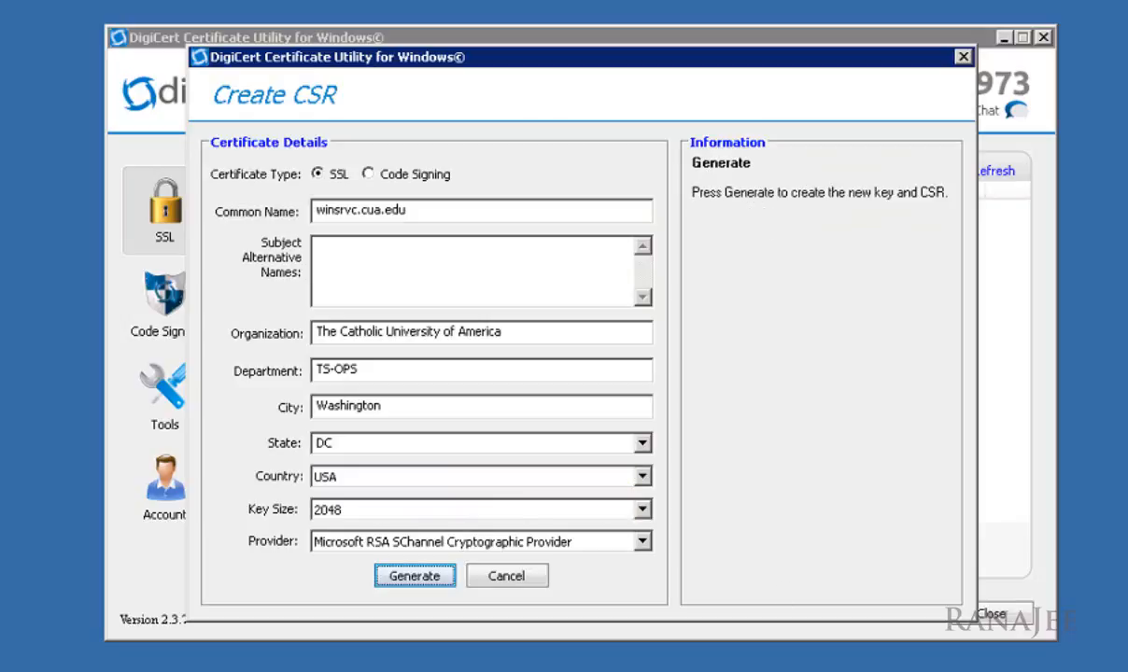
Step: Keep 2048-bit key and Microsoft RSA SChannel provider, then generate the CSR with elevation
{"action": "left_click", "coordinate": [499, 518]}
{"action": "left_click", "coordinate": [499, 516]}
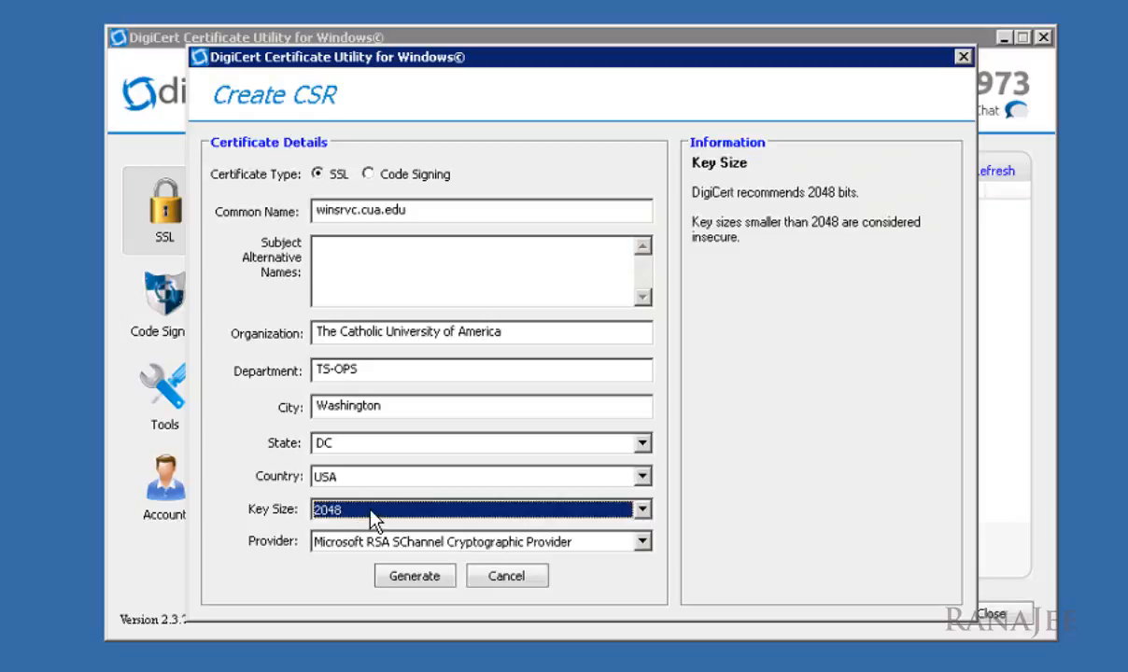
{"action": "left_click", "coordinate": [400, 543]}
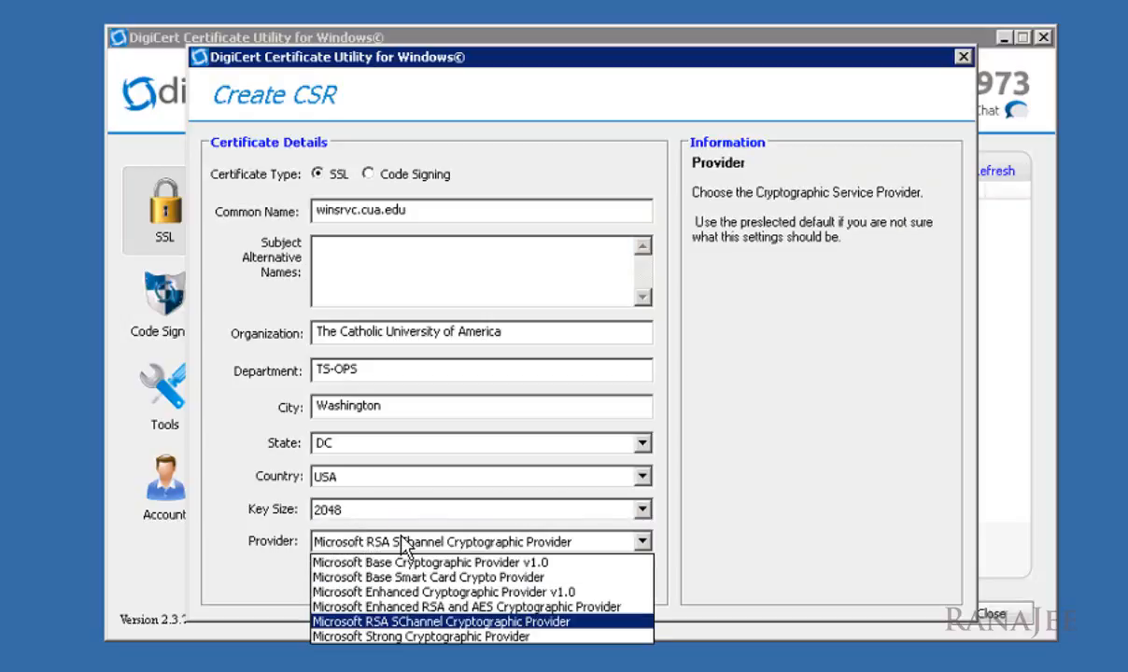
{"action": "left_click", "coordinate": [402, 545]}
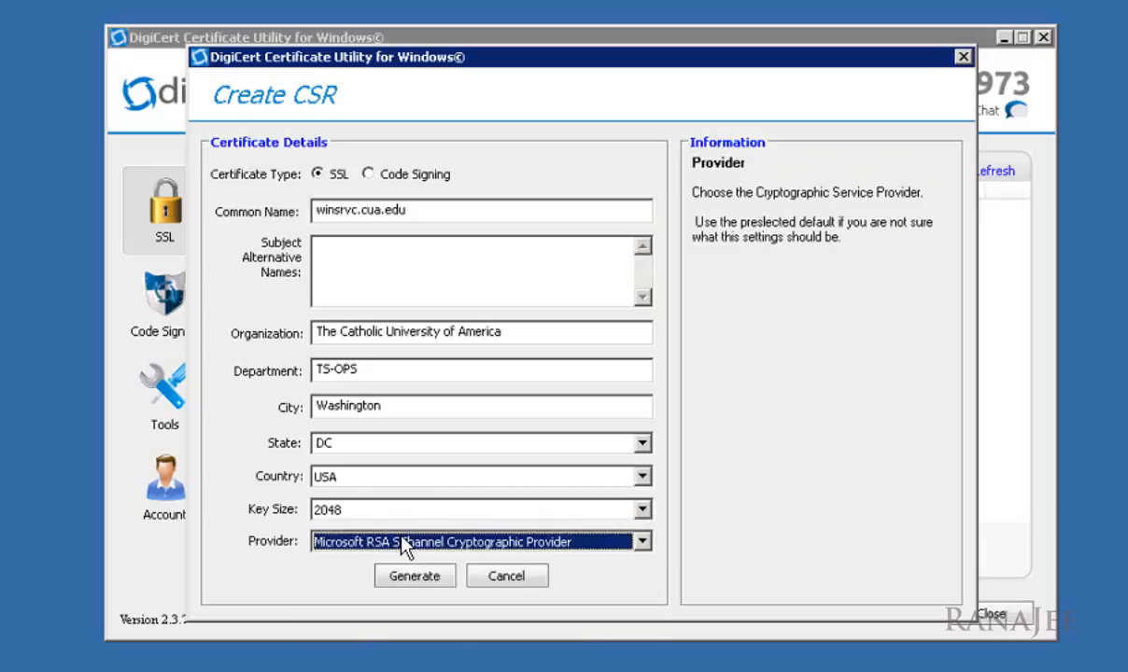
{"action": "left_click", "coordinate": [435, 576]}
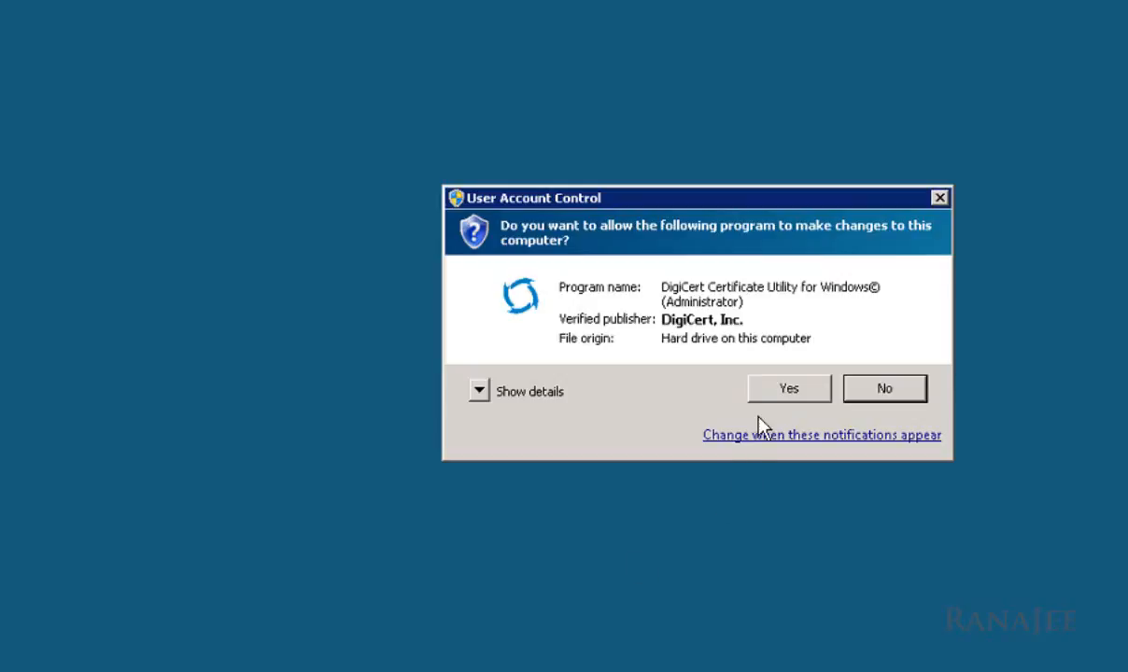
{"action": "left_click", "coordinate": [780, 395]}
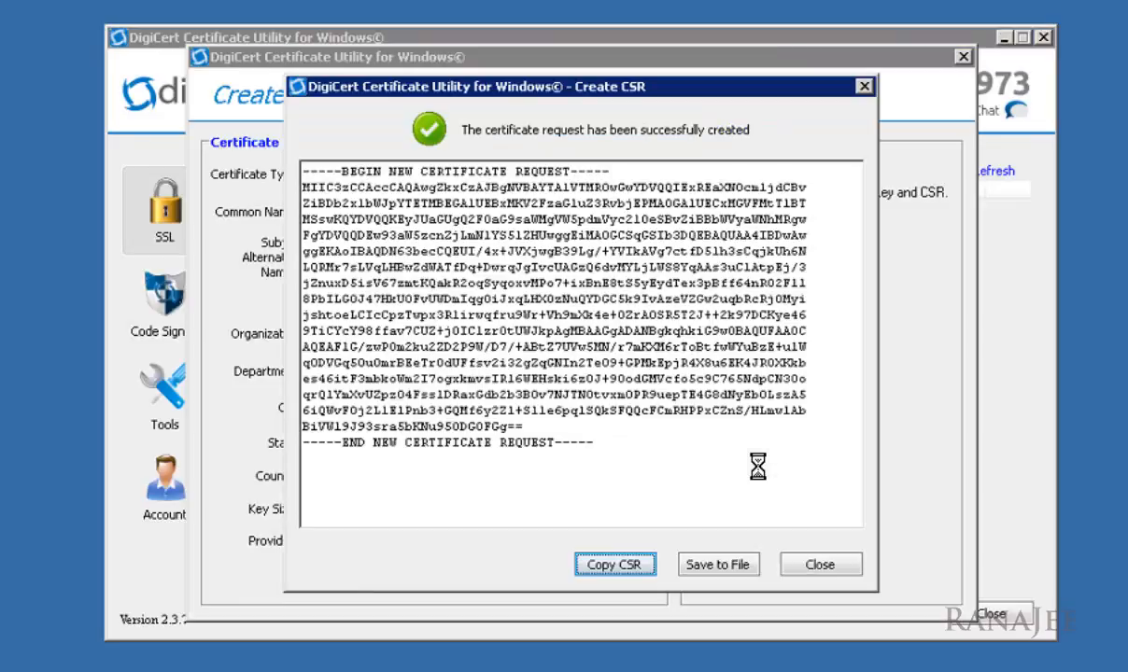
Step: Select the generated CSR text and copy it to the clipboard
{"action": "left_click_drag", "start_coordinate": [597, 443], "coordinate": [276, 174]}
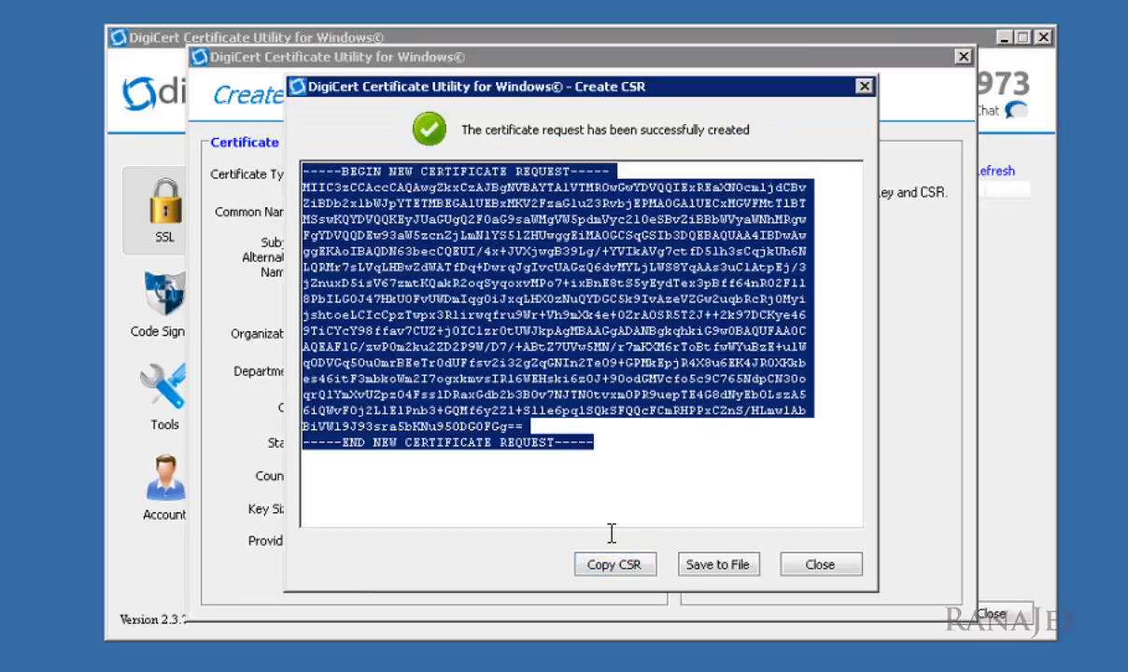
{"action": "left_click", "coordinate": [640, 565]}
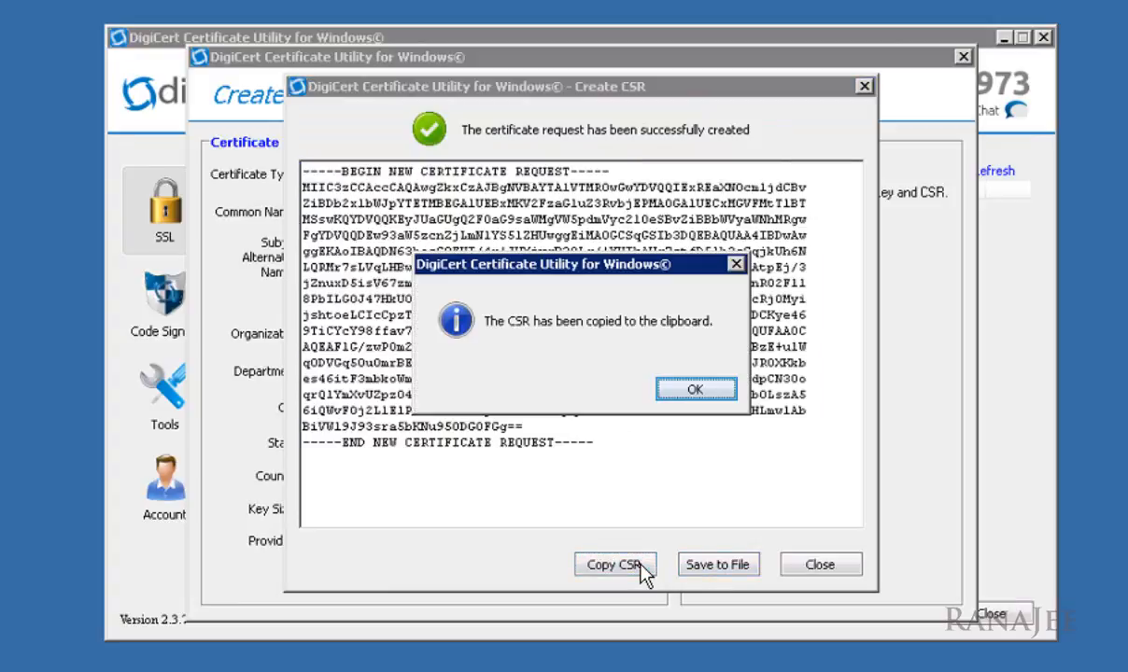
{"action": "left_click", "coordinate": [705, 393]}
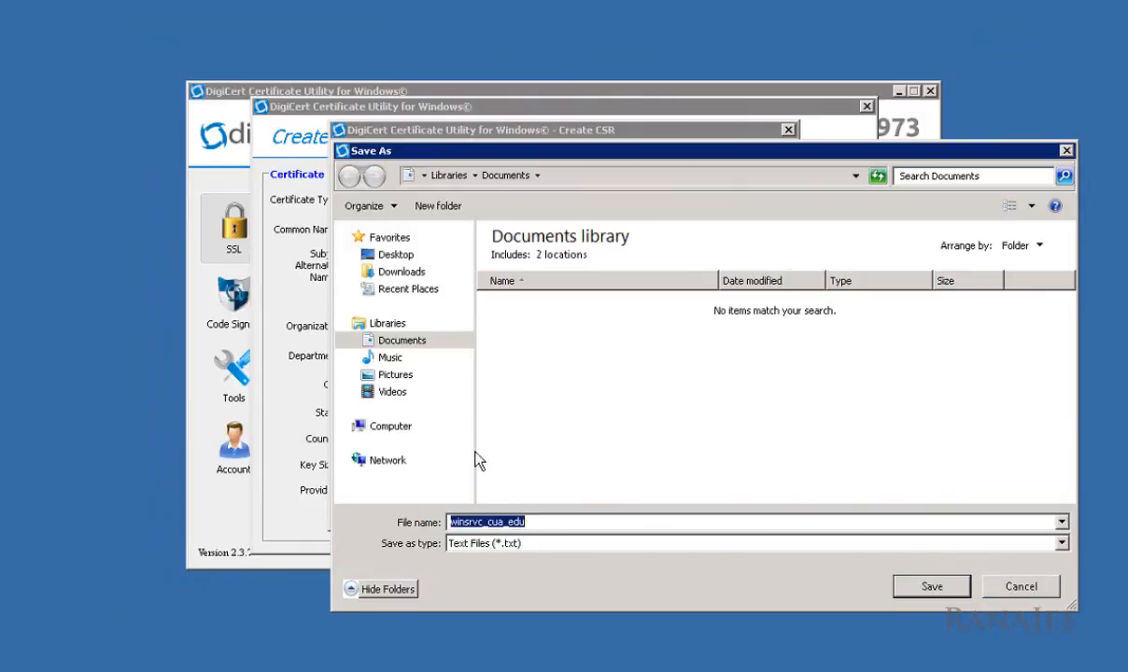
Step: Save the CSR as '2016 03 22 - CSR' in C:\SSLCerts\2016 03 22 - Installed on
{"action": "left_click", "coordinate": [397, 430]}
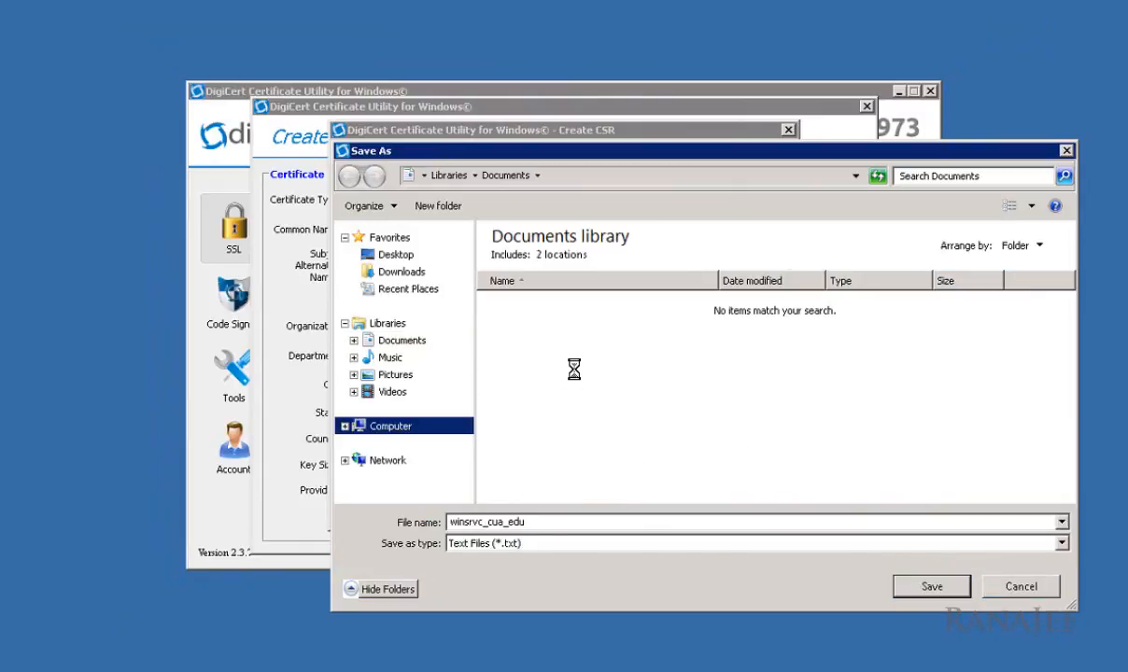
{"action": "left_click", "coordinate": [598, 279]}
{"action": "double_click", "coordinate": [598, 279]}
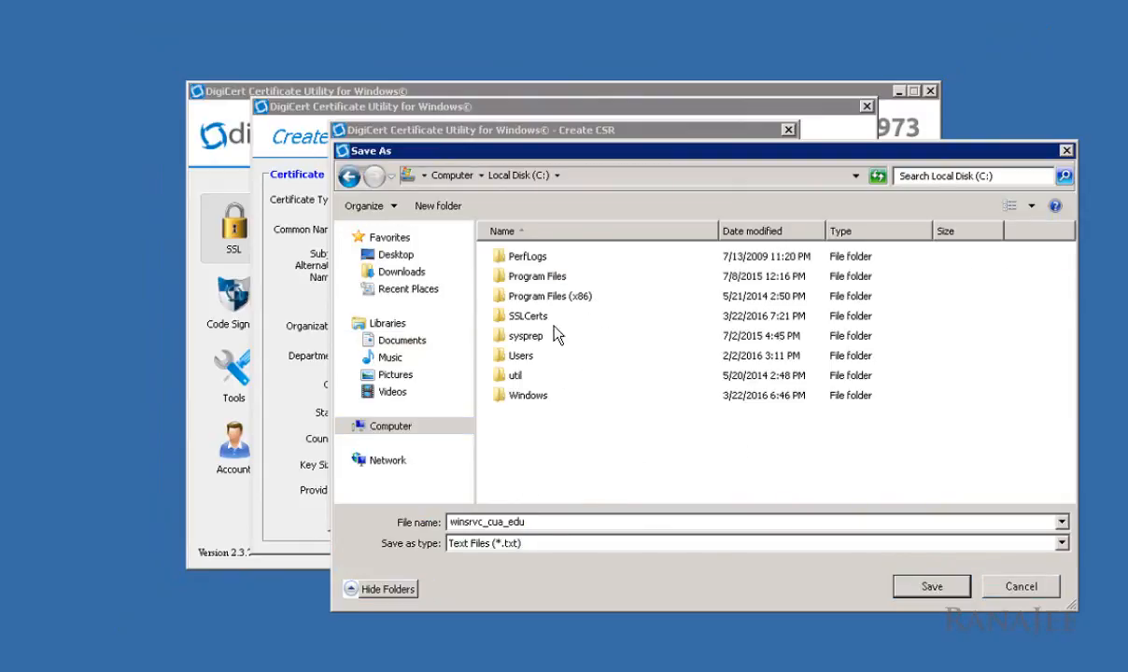
{"action": "double_click", "coordinate": [532, 317]}
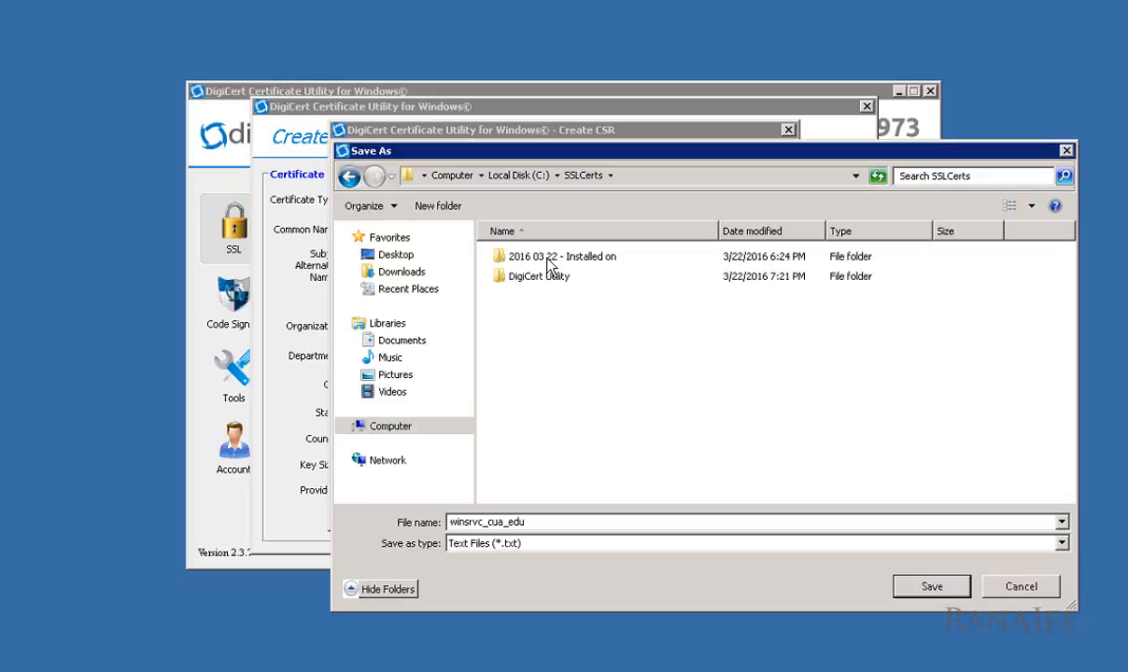
{"action": "double_click", "coordinate": [520, 255]}
{"action": "double_click", "coordinate": [559, 523]}
{"action": "type", "text": "20"}
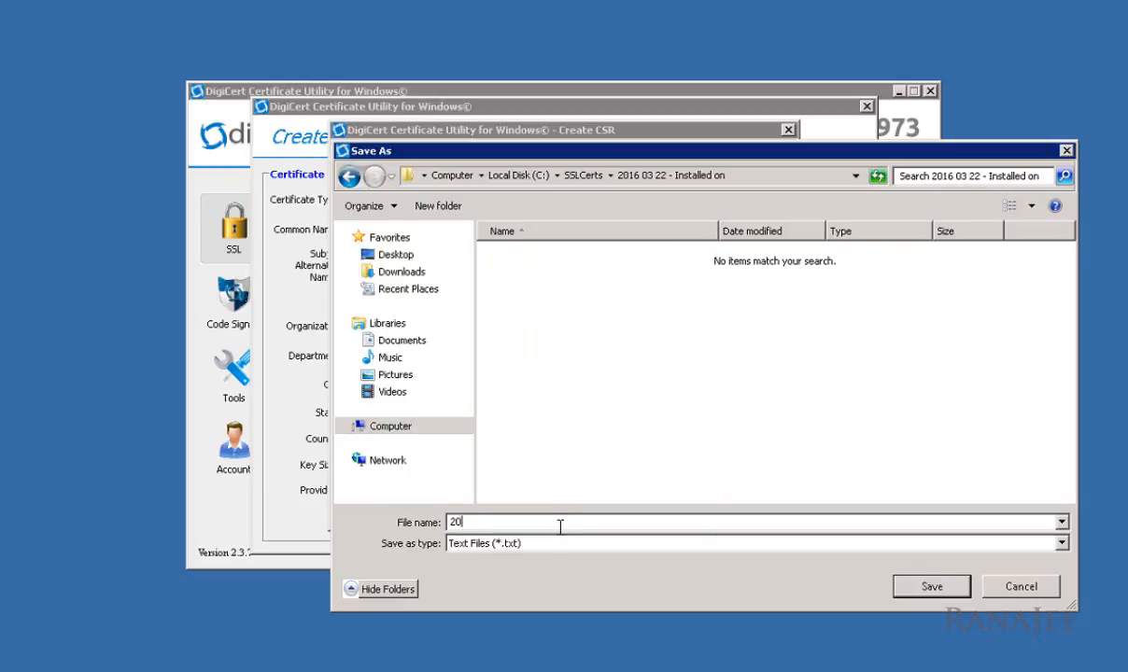
{"action": "type", "text": "16 03 22 - CSR"}
{"action": "key", "text": "Return"}
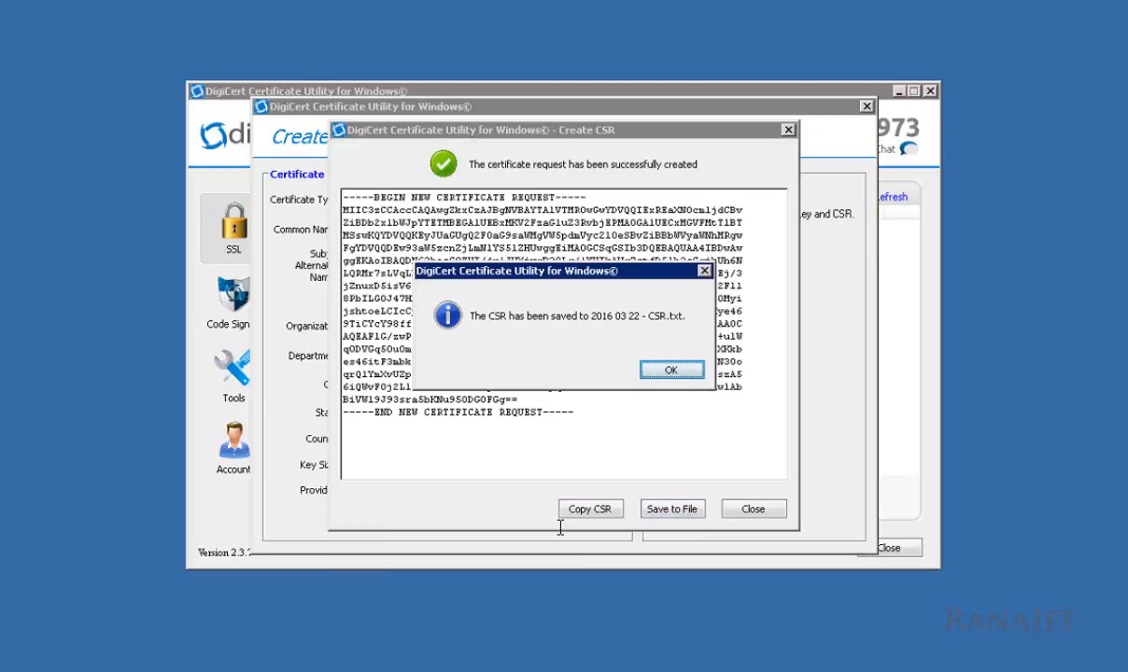
{"action": "left_click", "coordinate": [668, 370]}
Step: Copy the CSR to the clipboard again and close the request window
{"action": "left_click_drag", "start_coordinate": [584, 416], "coordinate": [322, 187]}
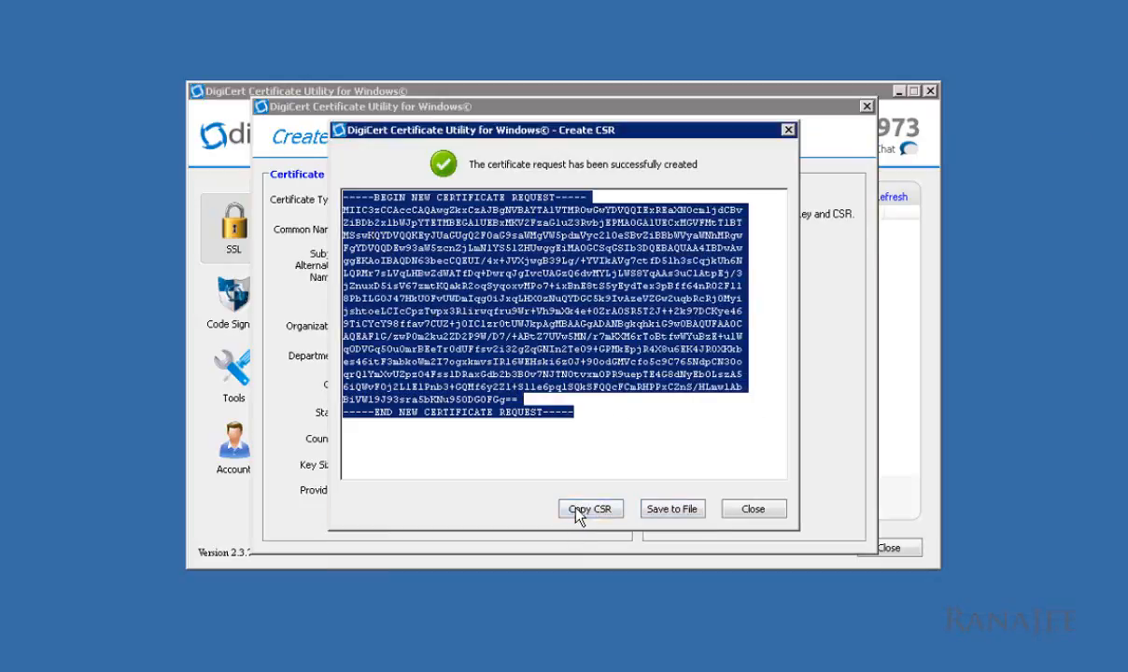
{"action": "left_click", "coordinate": [587, 509]}
{"action": "left_click", "coordinate": [654, 371]}
{"action": "left_click", "coordinate": [751, 509]}
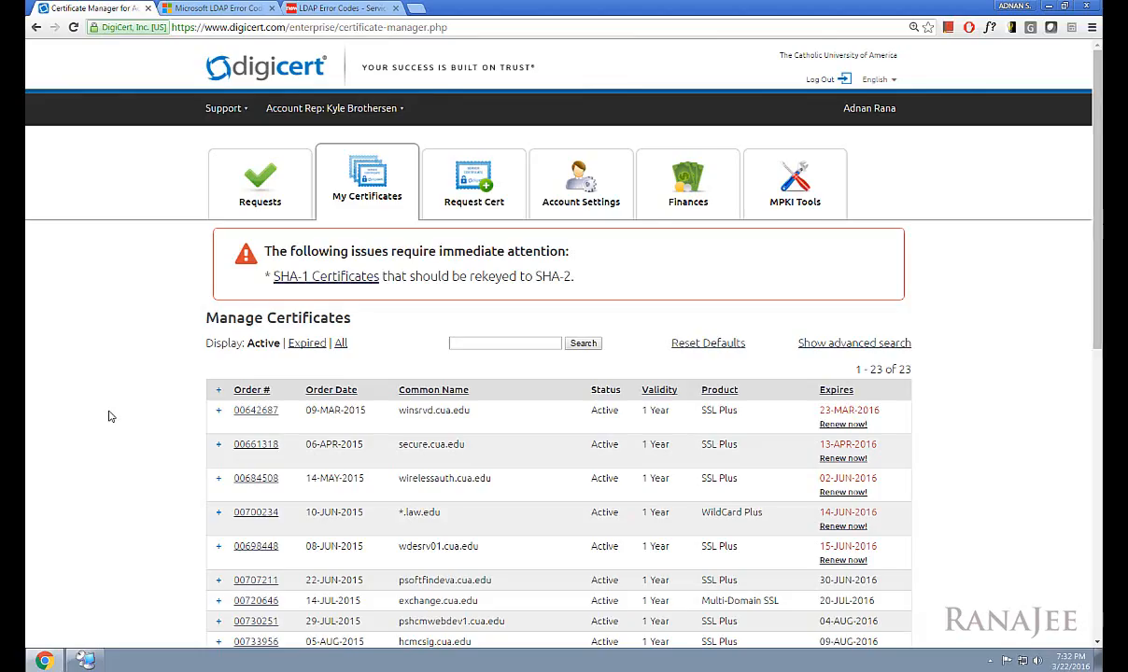
Step: Advance to the Steps slide highlighting 'Ordered your certificate from CA'
{"action": "scroll", "coordinate": [109, 415], "scroll_direction": "down", "scroll_amount": 10}
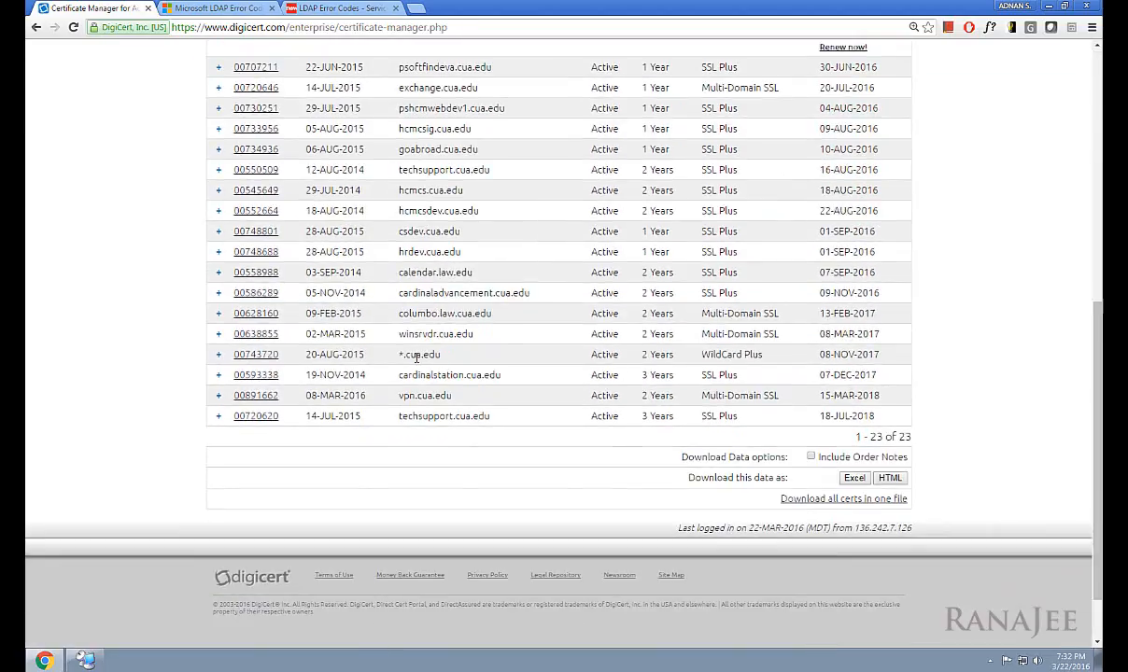
Step: Start a duplicate of the *.cua.edu wildcard order and paste in the new CSR
{"action": "left_click", "coordinate": [218, 355]}
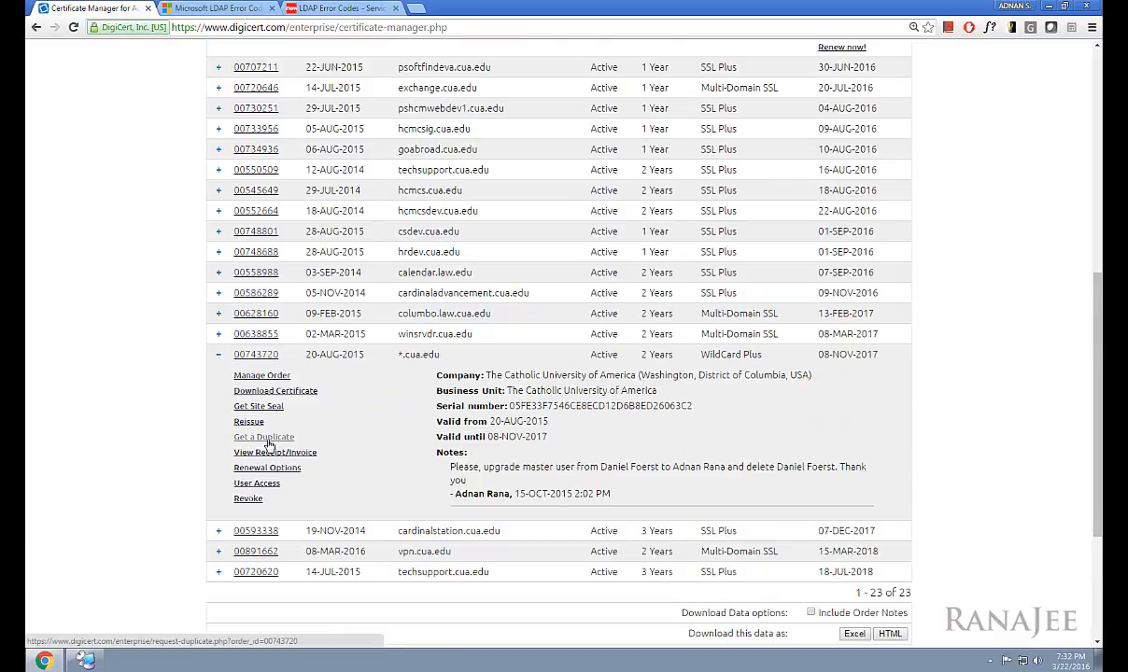
{"action": "left_click", "coordinate": [265, 439]}
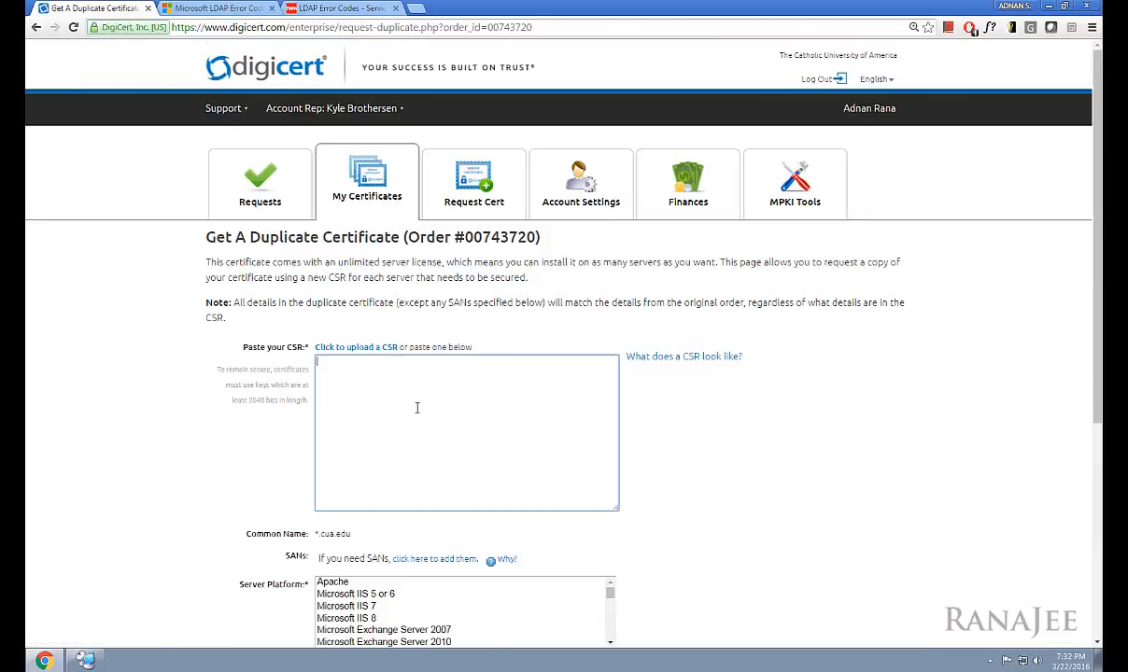
{"action": "left_click", "coordinate": [417, 391]}
{"action": "key", "text": "ctrl+v"}
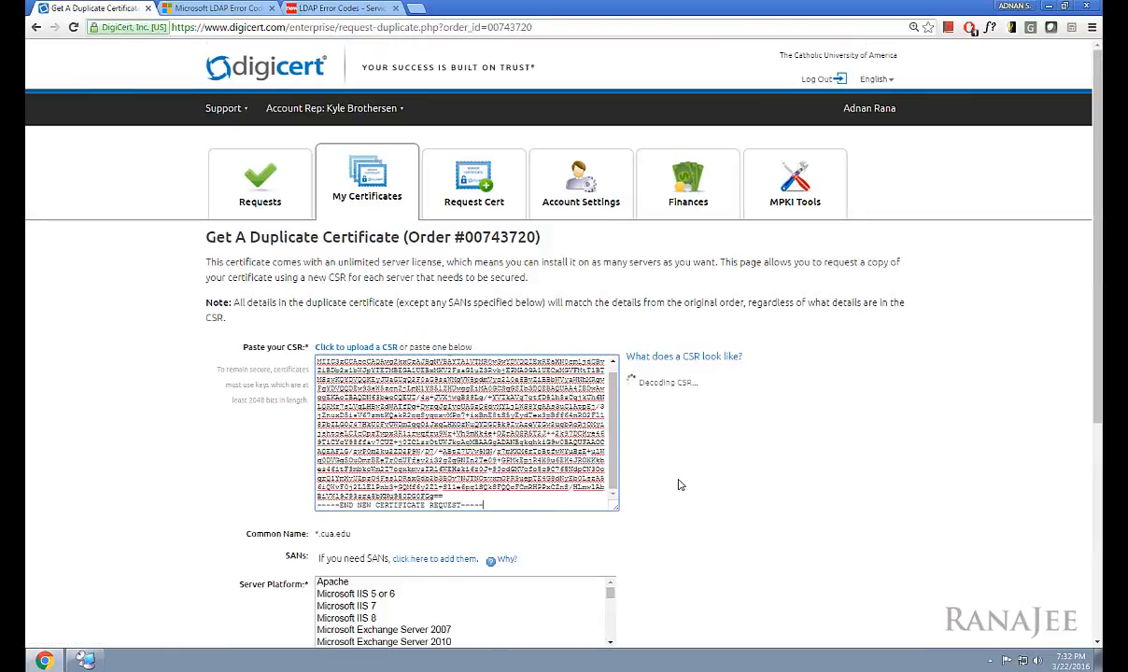
Step: Choose Microsoft IIS 7, add note 'Server: winsrvc.cua.edu - Purpose: LDAPS', and submit
{"action": "scroll", "coordinate": [677, 485], "scroll_direction": "down", "scroll_amount": 3}
{"action": "scroll", "coordinate": [680, 485], "scroll_direction": "down", "scroll_amount": 1}
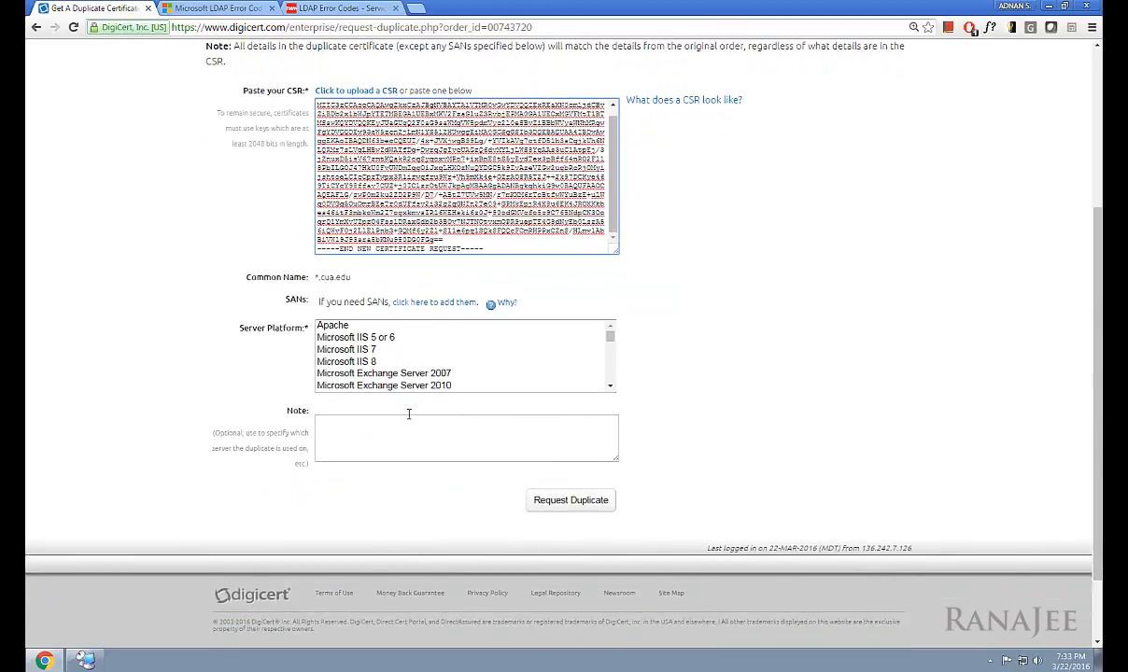
{"action": "left_click", "coordinate": [373, 350]}
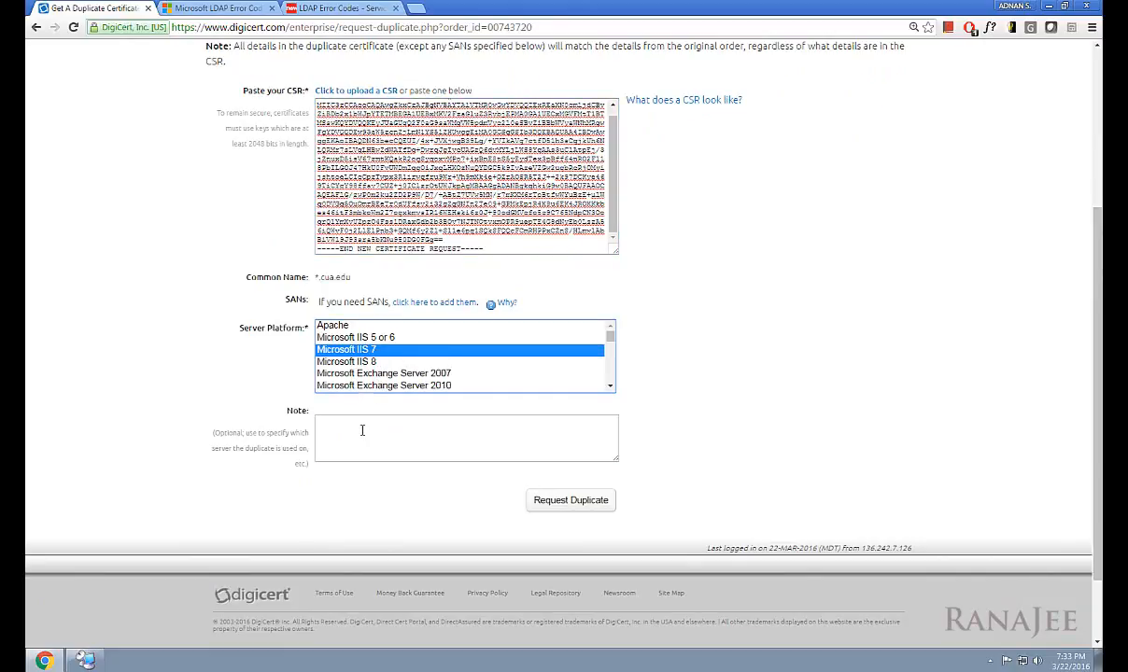
{"action": "left_click", "coordinate": [471, 434]}
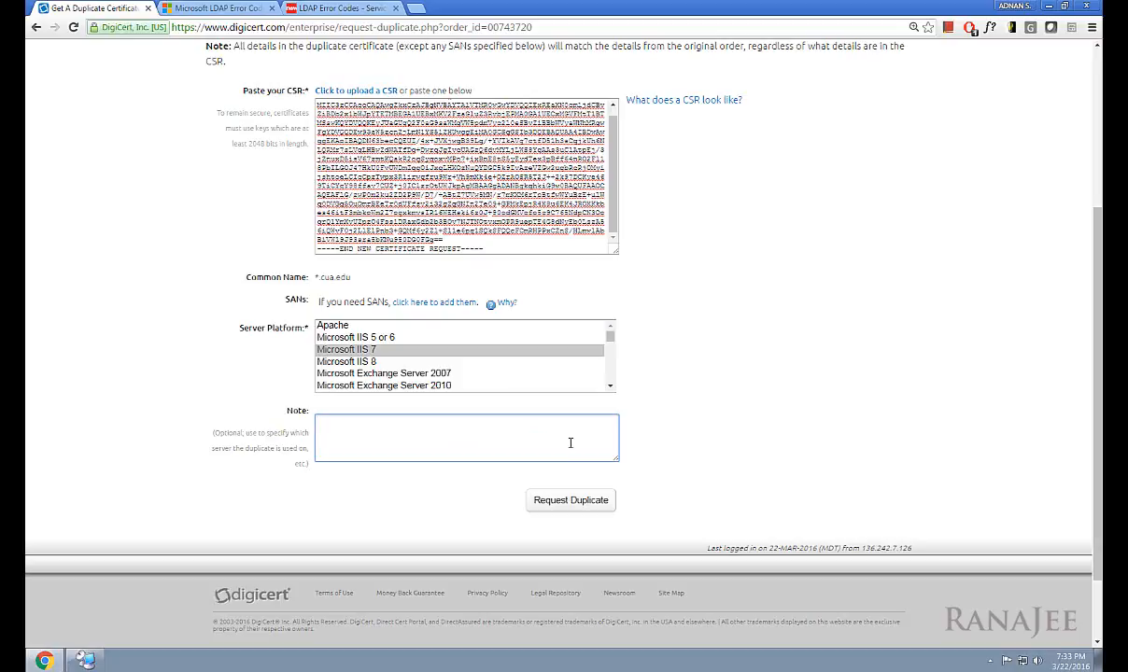
{"action": "type", "text": "win"}
{"action": "type", "text": "srvc.c"}
{"action": "type", "text": "ua.edu"}
{"action": "type", "text": "Server: "}
{"action": "type", "text": " - Purpose: "}
{"action": "type", "text": "LDAPS"}
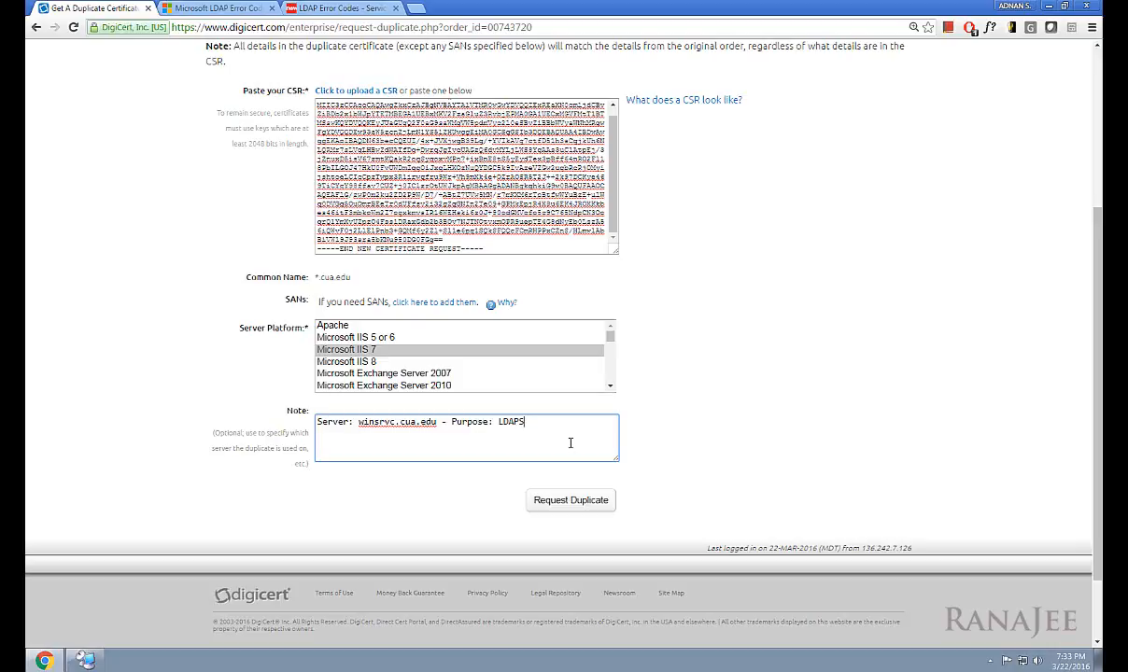
{"action": "key", "text": "ctrl+a"}
{"action": "left_click", "coordinate": [492, 422]}
{"action": "left_click", "coordinate": [543, 501]}
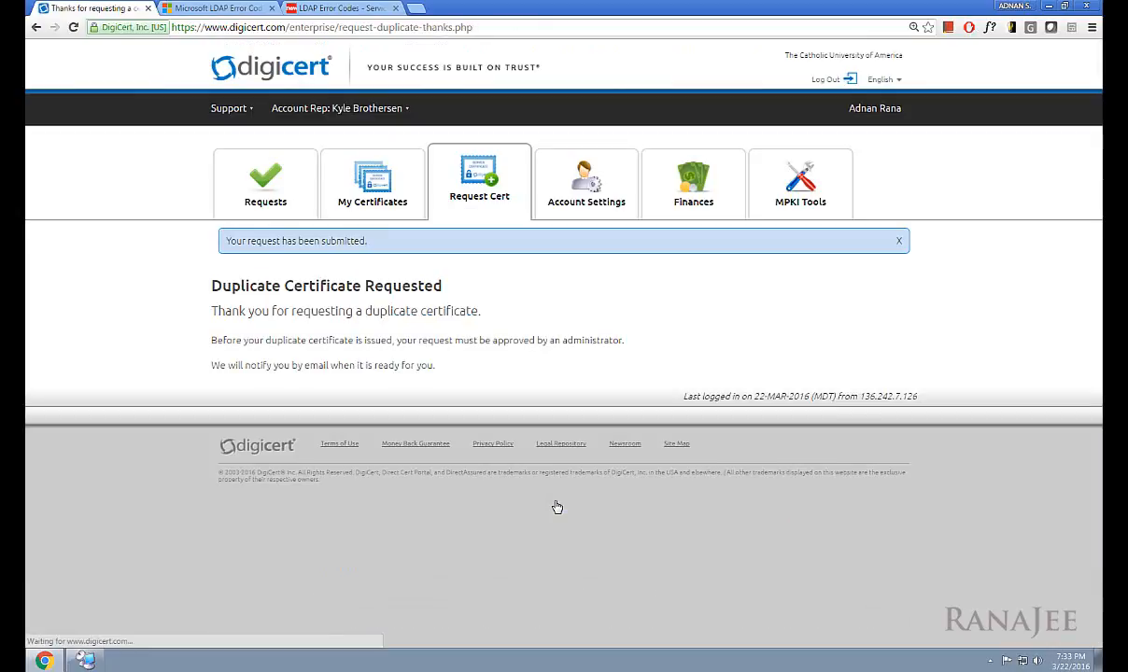
Step: Approve the pending Duplicate *.cua.edu request with admin note 'Server: winsrvc.cua.edu - Purpose: LDAPS'
{"action": "left_click", "coordinate": [277, 208]}
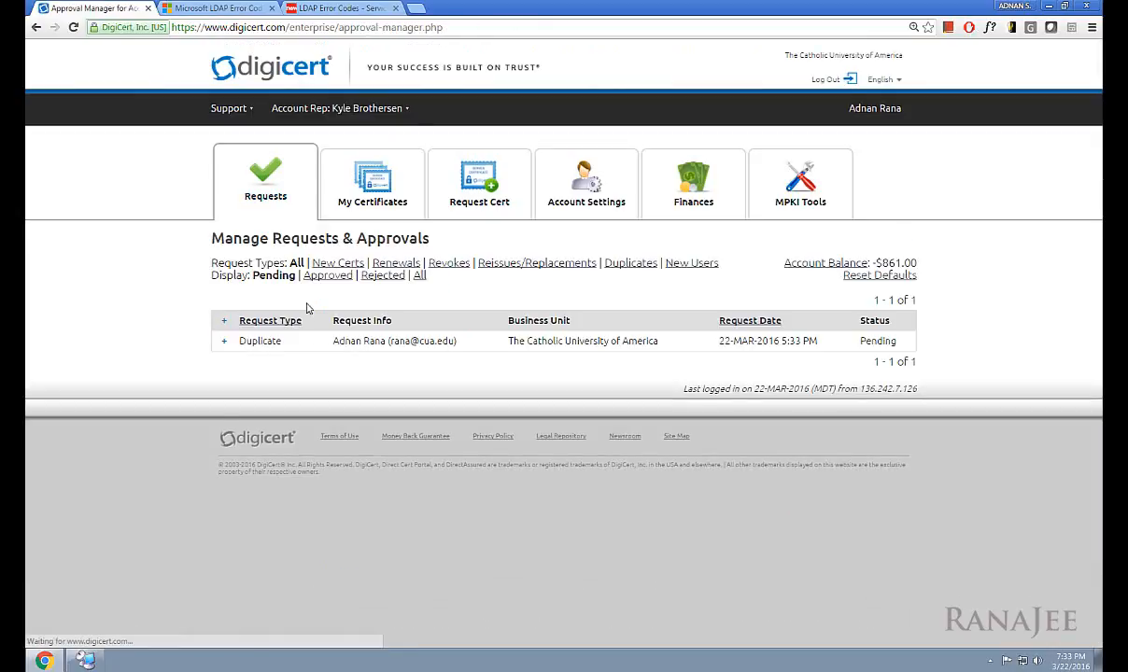
{"action": "left_click", "coordinate": [226, 342]}
{"action": "scroll", "coordinate": [812, 448], "scroll_direction": "down", "scroll_amount": 2}
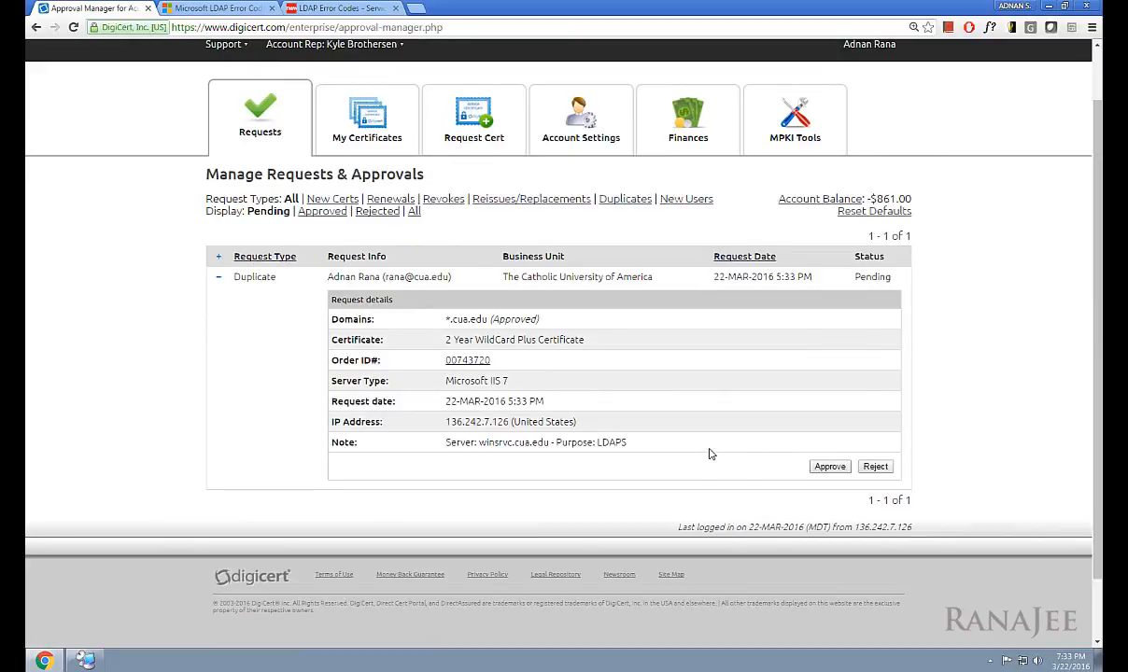
{"action": "scroll", "coordinate": [723, 438], "scroll_direction": "up", "scroll_amount": 1}
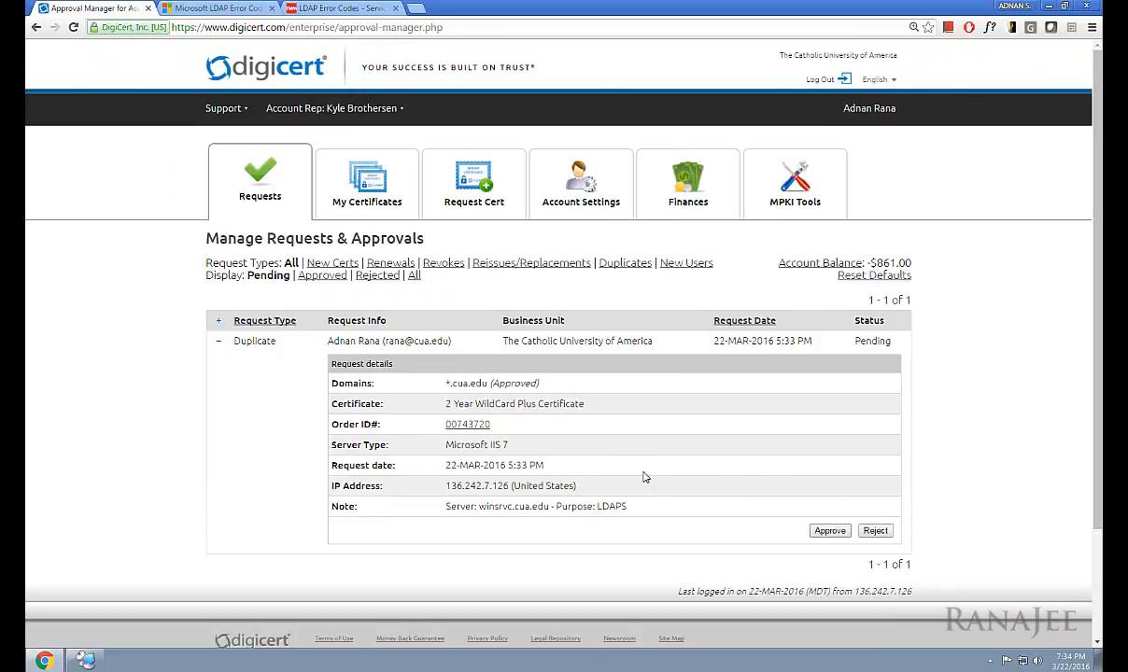
{"action": "left_click", "coordinate": [827, 531]}
{"action": "key", "text": "ctrl+v"}
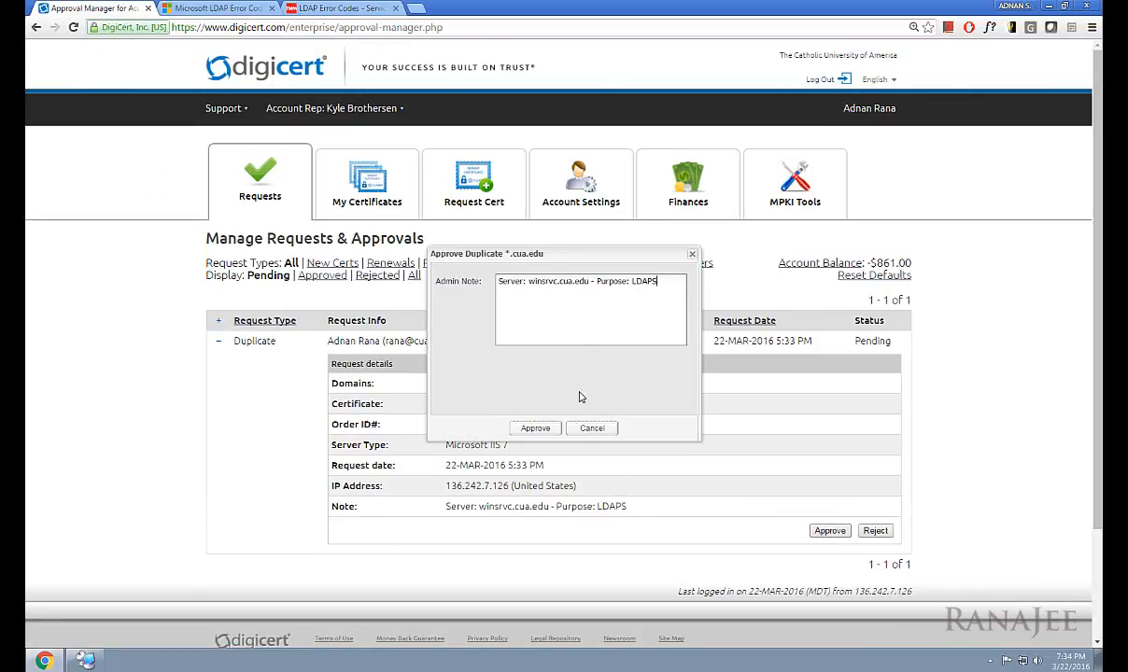
{"action": "left_click", "coordinate": [541, 428]}
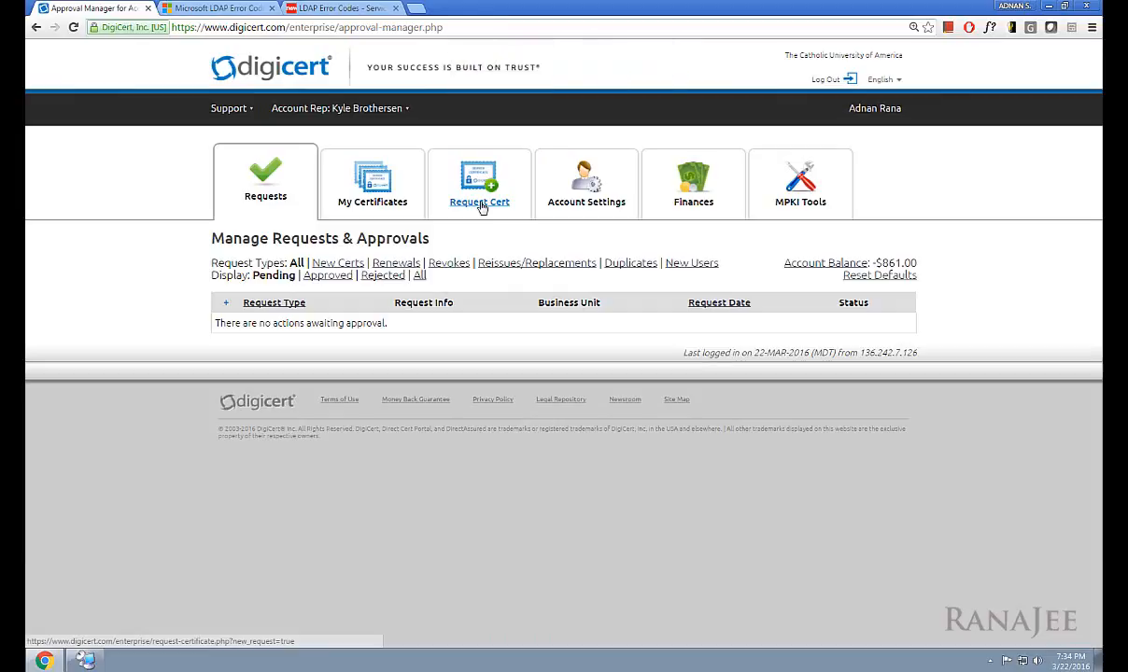
Step: From My Certificates, open the *.cua.edu WildCard Plus order and scroll to its duplicates list
{"action": "left_click", "coordinate": [366, 191]}
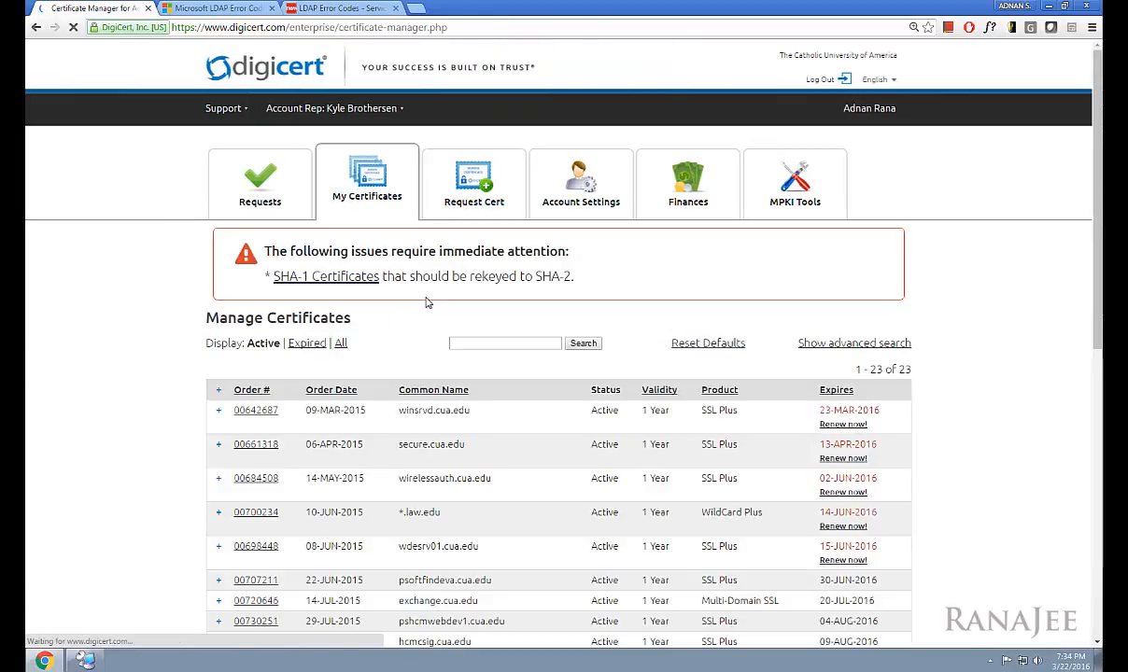
{"action": "scroll", "coordinate": [427, 300], "scroll_direction": "down", "scroll_amount": 5}
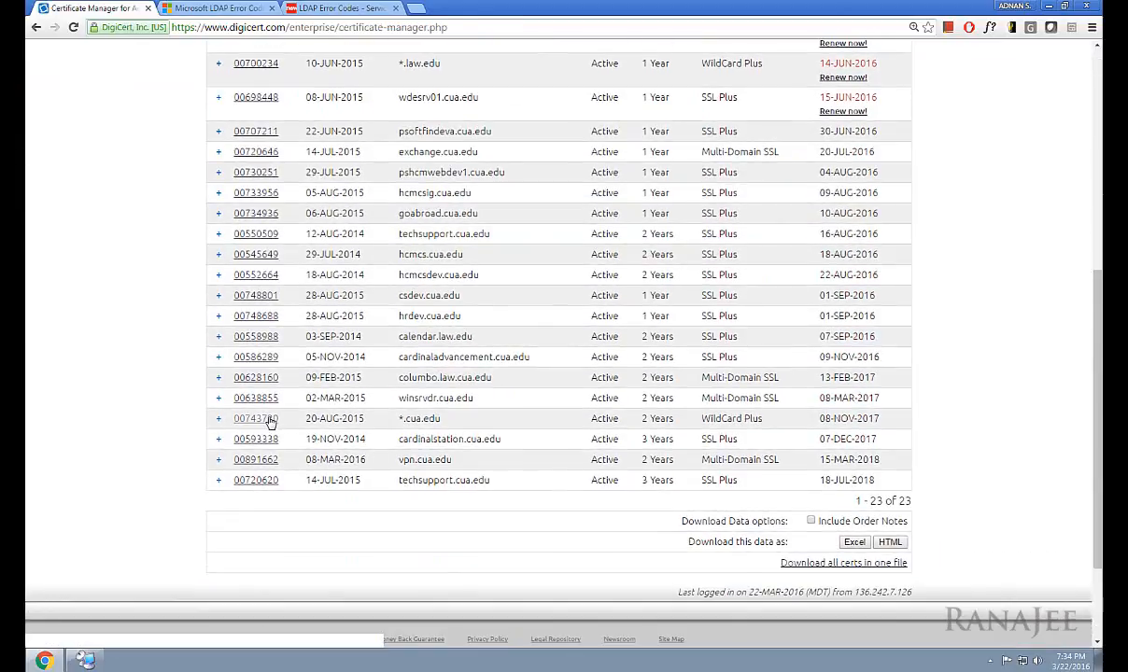
{"action": "left_click", "coordinate": [259, 419]}
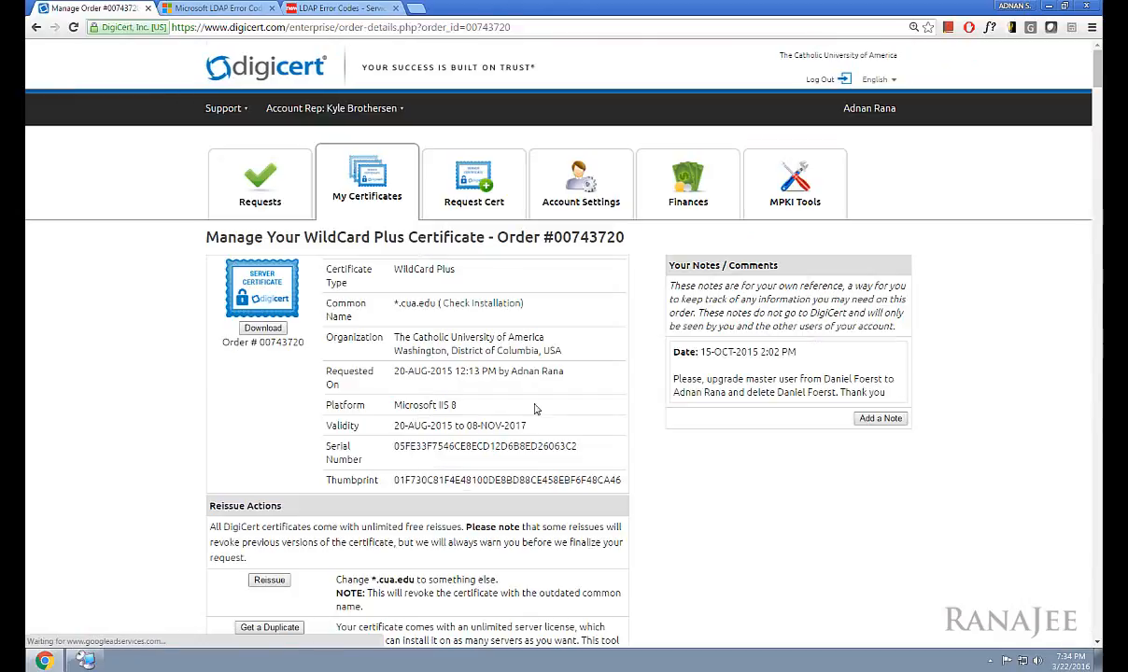
{"action": "left_click_drag", "start_coordinate": [1097, 68], "coordinate": [1098, 617]}
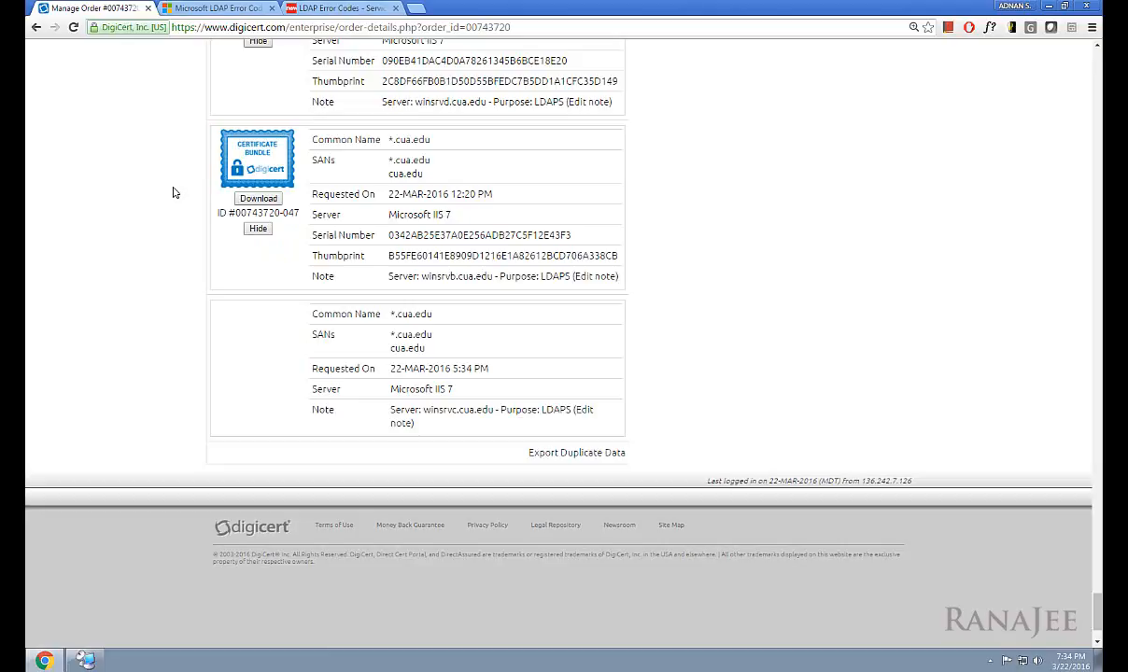
{"action": "left_click", "coordinate": [87, 660]}
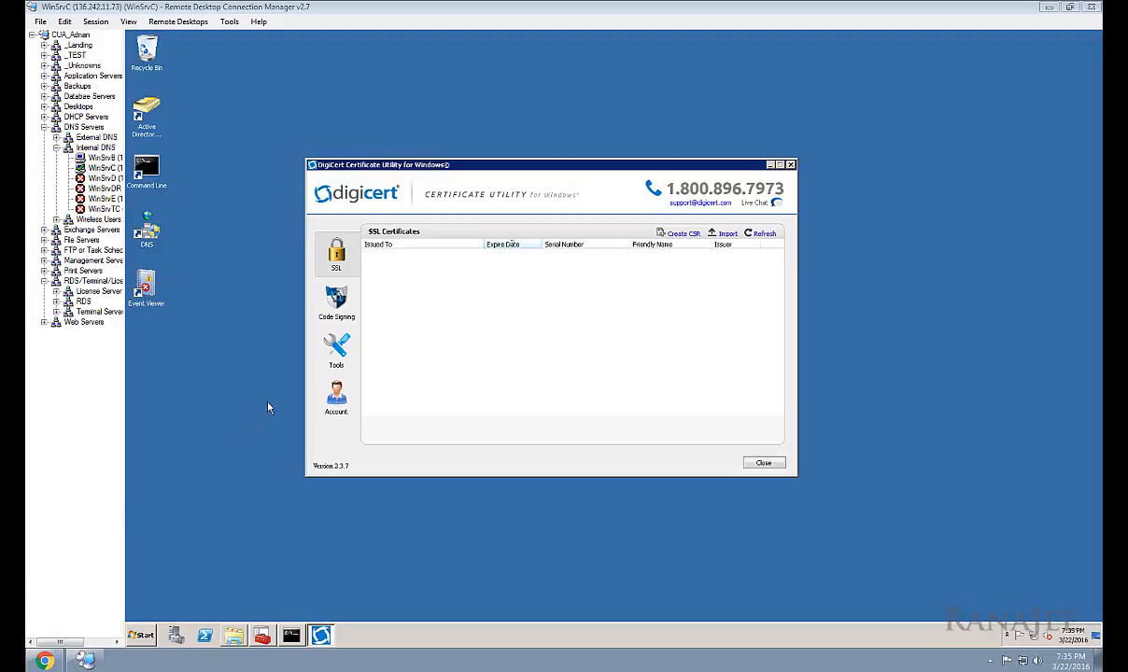
Step: Check that the WinSrvC DigiCert utility's SSL list is empty, then minimize the manager window
{"action": "left_click", "coordinate": [244, 538]}
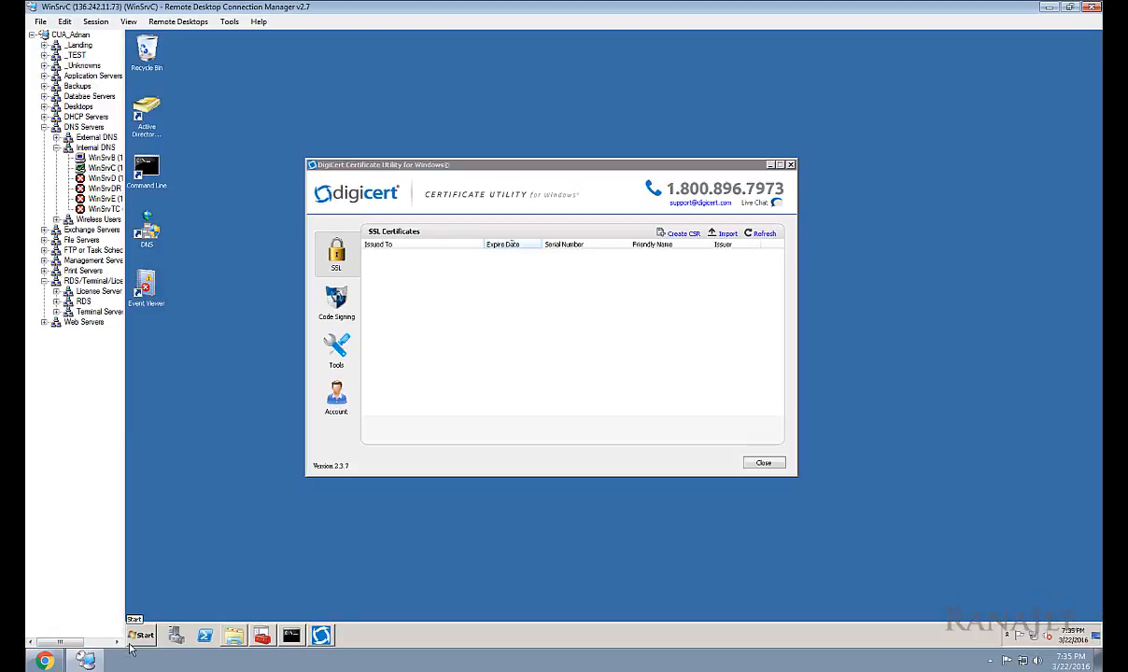
{"action": "left_click", "coordinate": [84, 661]}
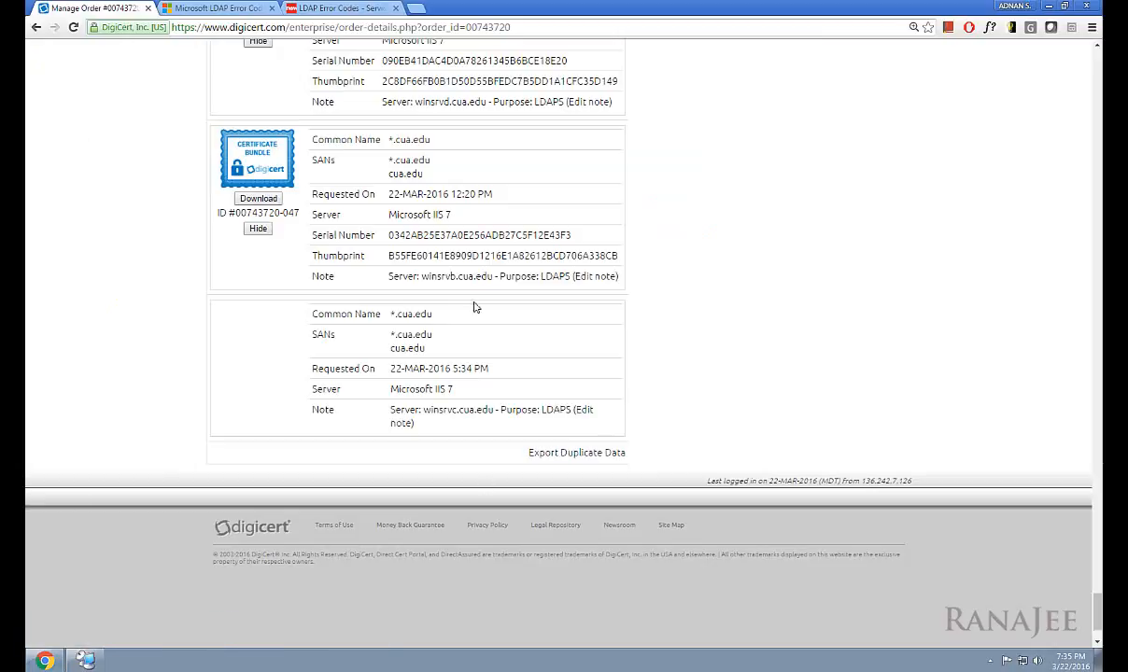
Step: Reload the order page and download duplicate #048 as star_cua_edu.cer in the recommended IIS 7 format
{"action": "left_click", "coordinate": [73, 27]}
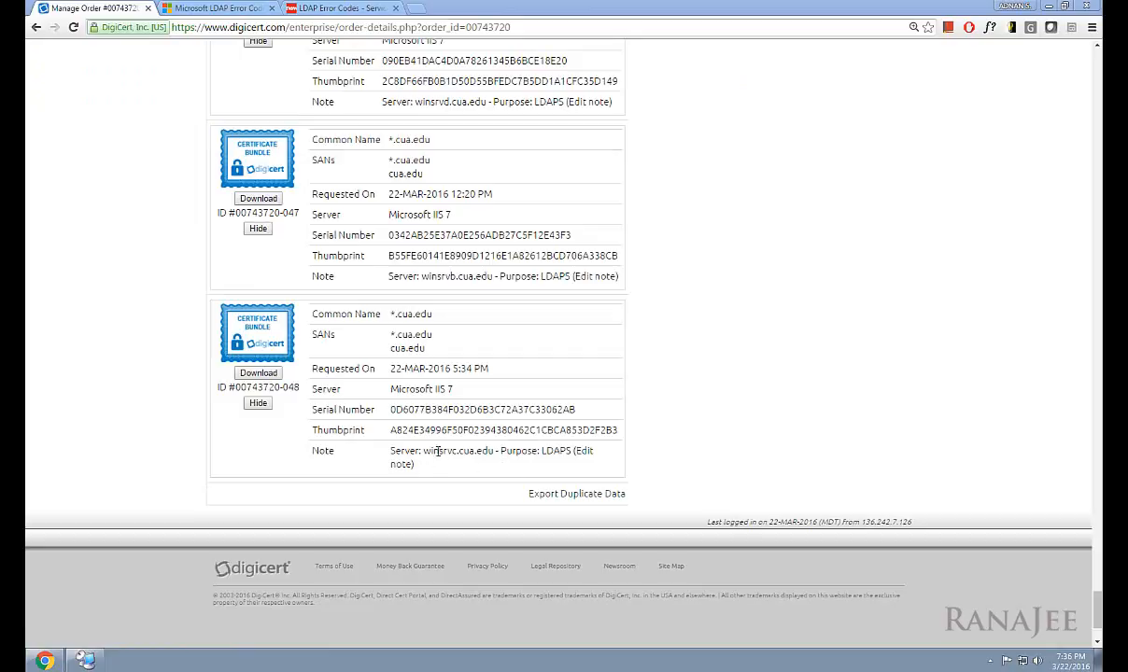
{"action": "left_click", "coordinate": [258, 372]}
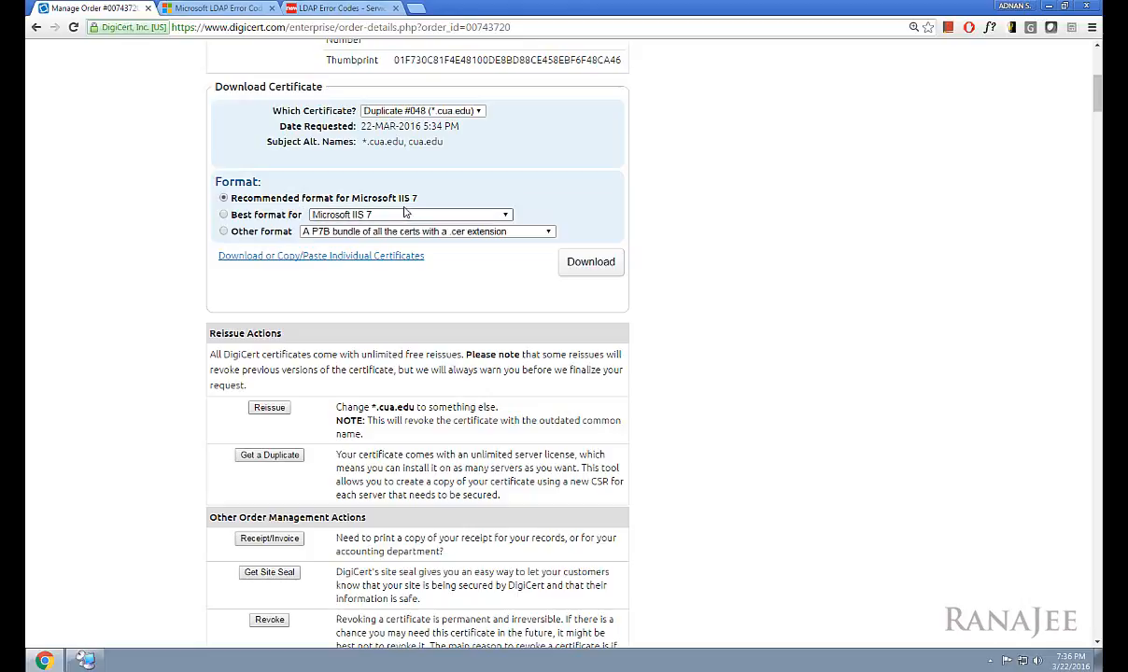
{"action": "left_click", "coordinate": [589, 263]}
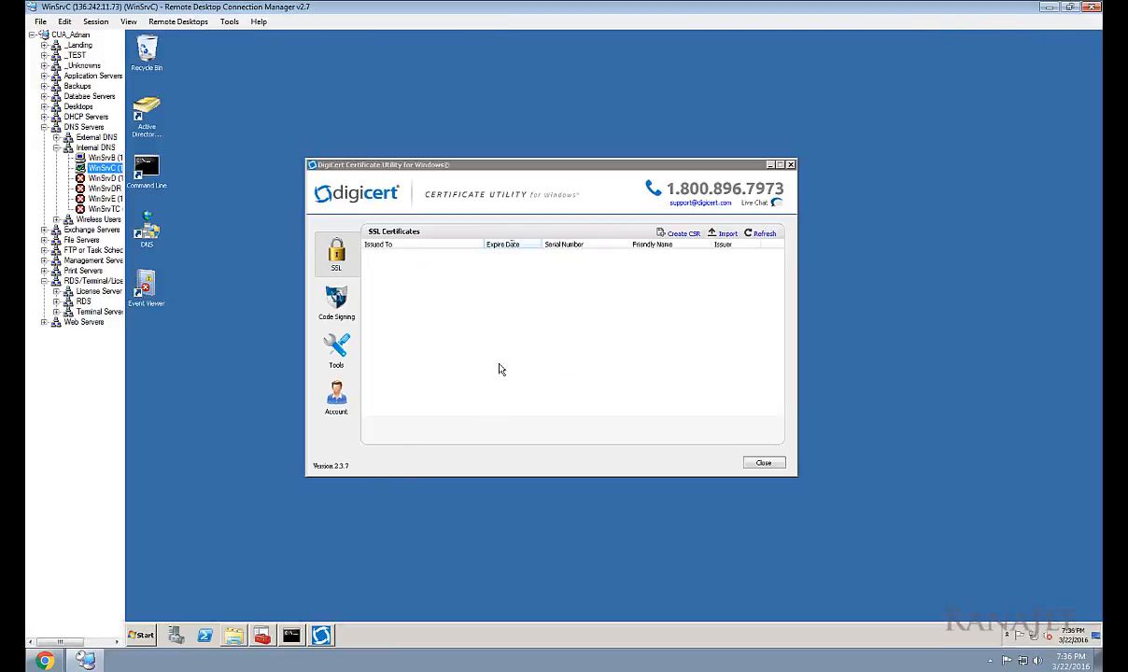
Step: Browse to C:\SSLCerts\2016 03 22 - Installed on and confirm star_cua_edu is there
{"action": "left_click", "coordinate": [233, 635]}
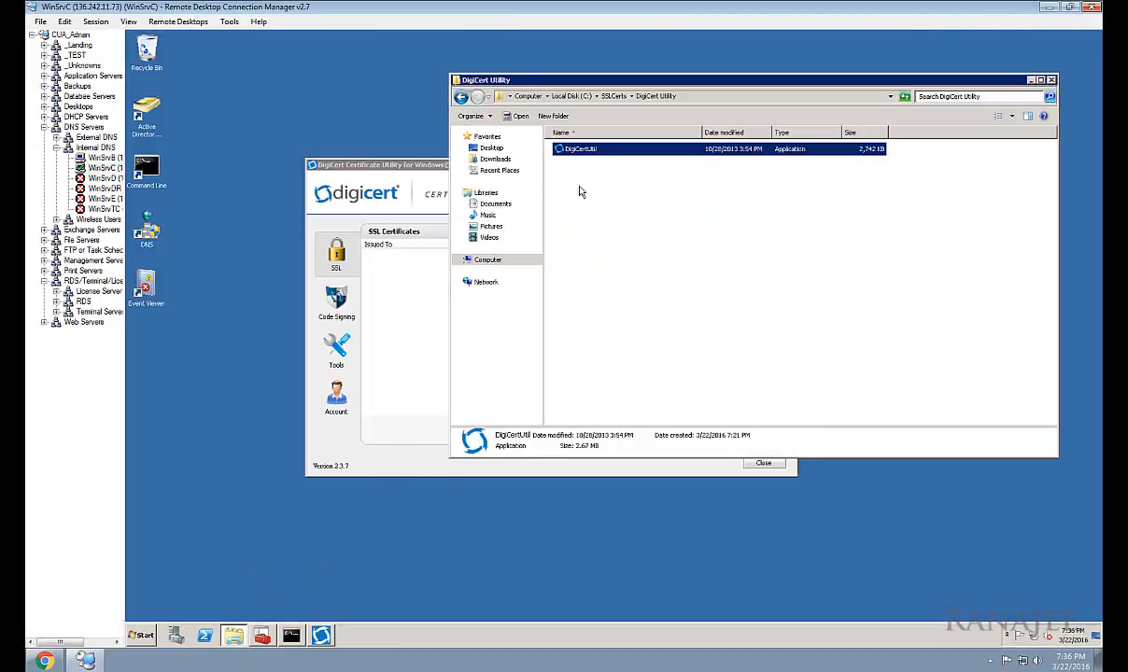
{"action": "left_click", "coordinate": [462, 97]}
{"action": "double_click", "coordinate": [611, 153]}
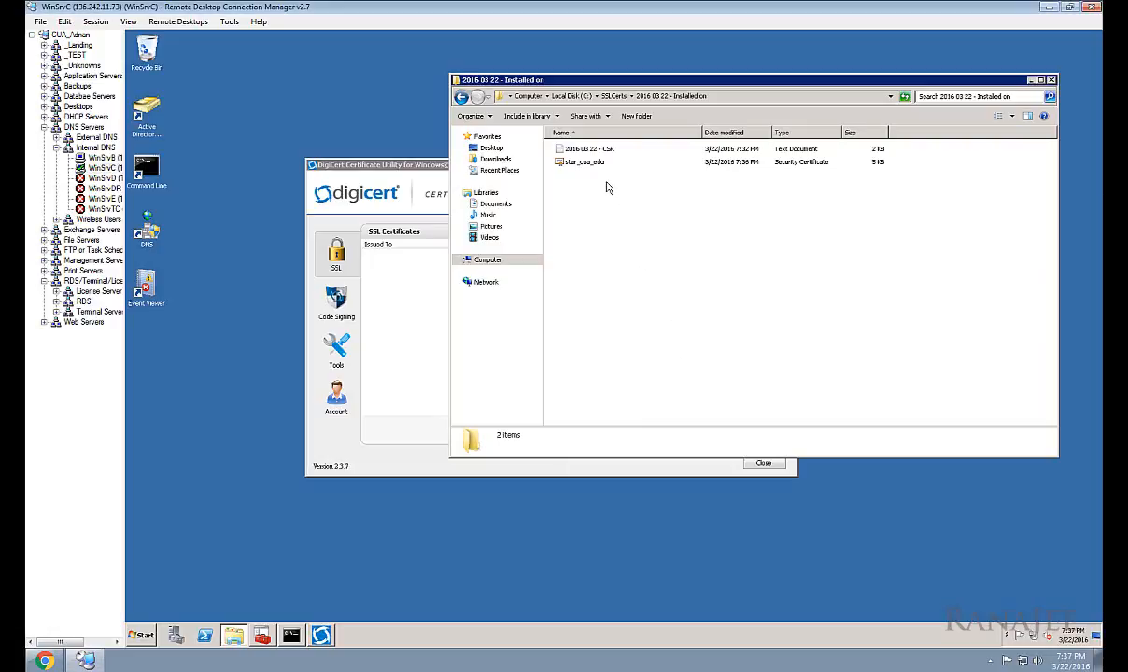
{"action": "left_click", "coordinate": [695, 96]}
{"action": "left_click", "coordinate": [692, 262]}
Step: Move the DigiCert Certificate Utility aside and bring up the Certificates console
{"action": "left_click", "coordinate": [412, 164]}
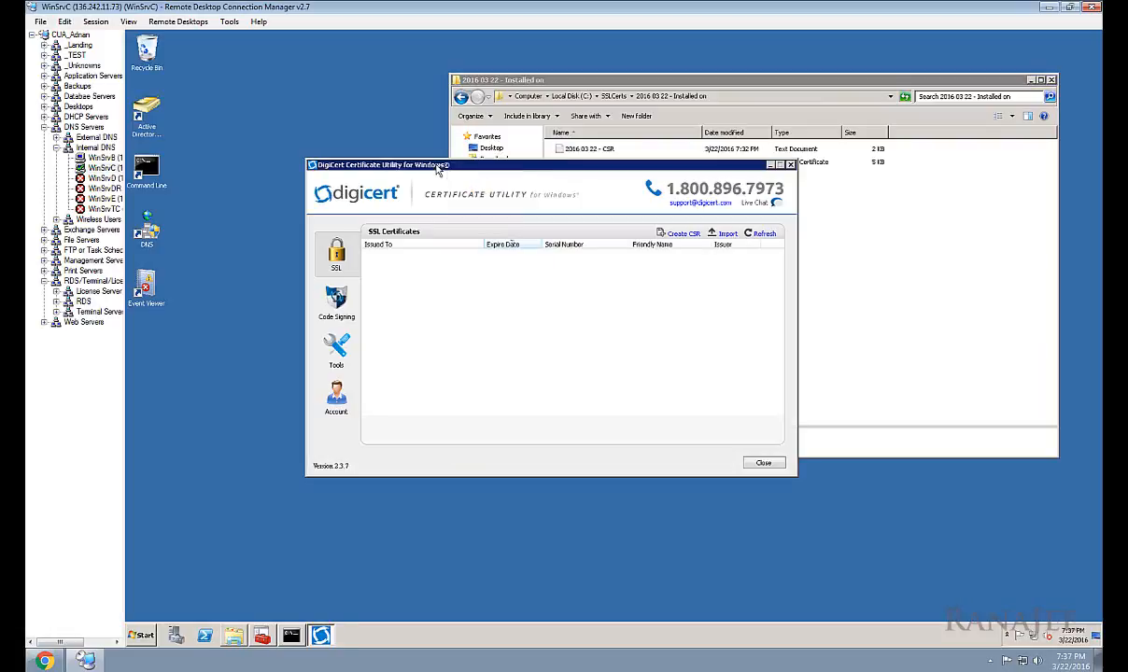
{"action": "left_click_drag", "start_coordinate": [428, 177], "coordinate": [405, 202]}
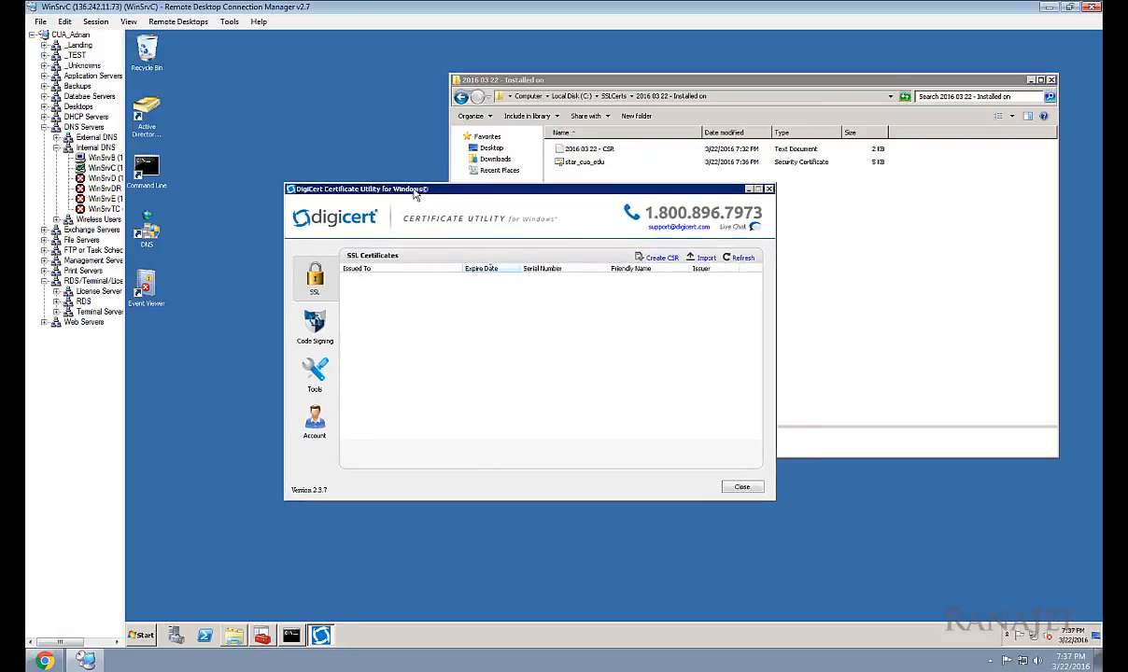
{"action": "left_click", "coordinate": [263, 639]}
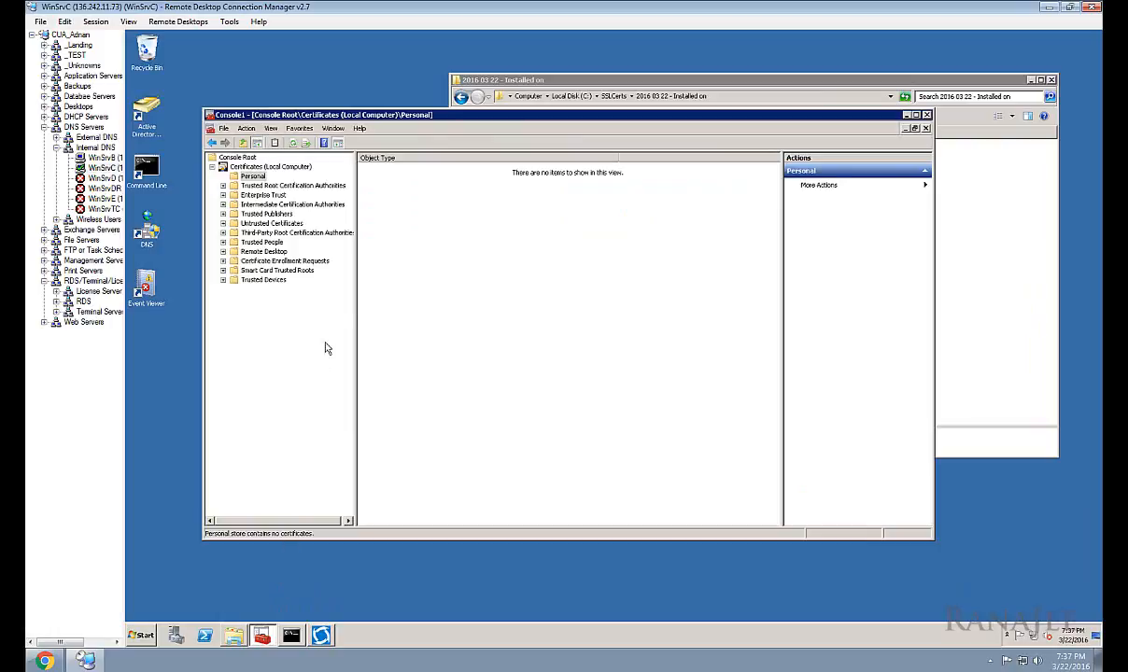
Step: Inspect the empty Personal store's actions menu while toggling the command prompt window
{"action": "right_click", "coordinate": [429, 266]}
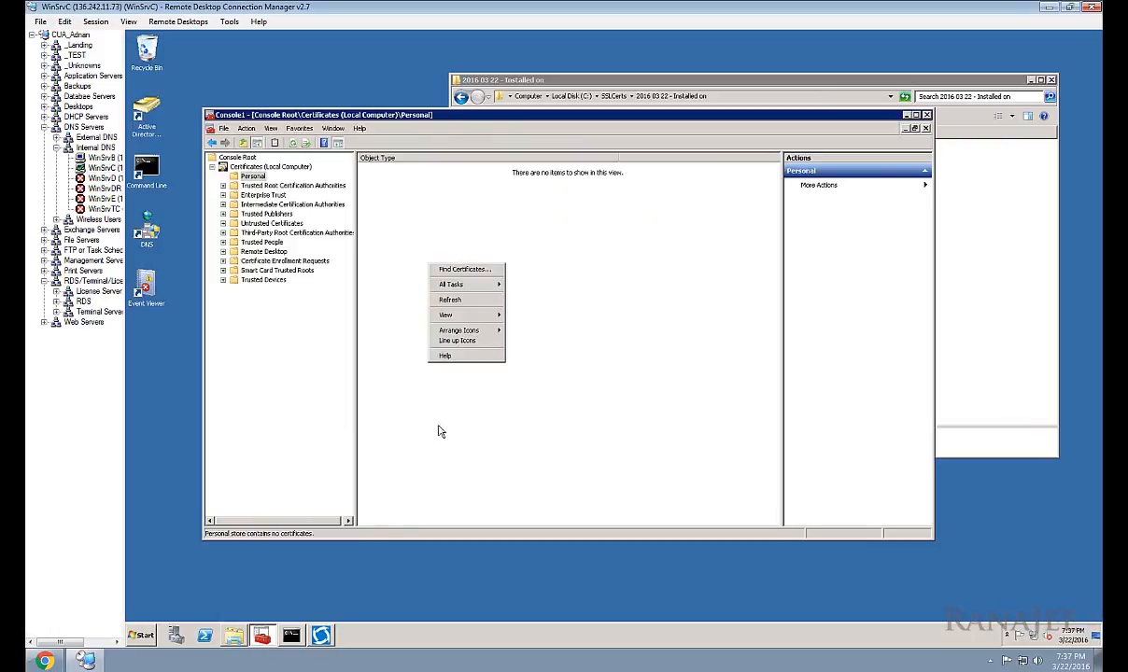
{"action": "left_click", "coordinate": [293, 635]}
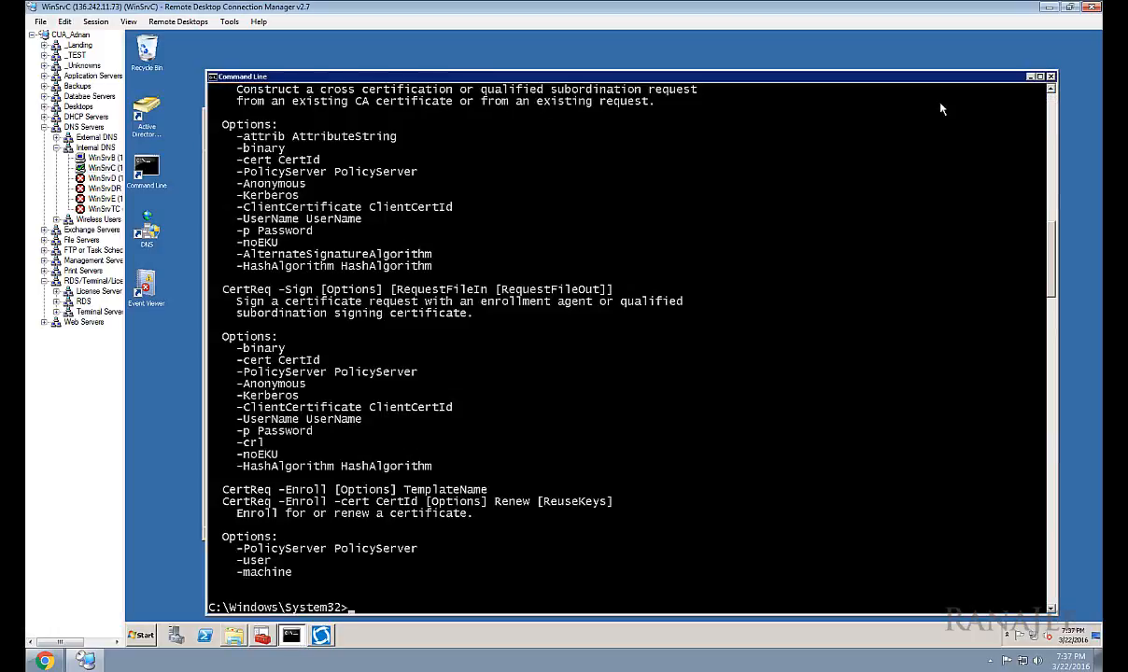
{"action": "left_click", "coordinate": [1029, 78]}
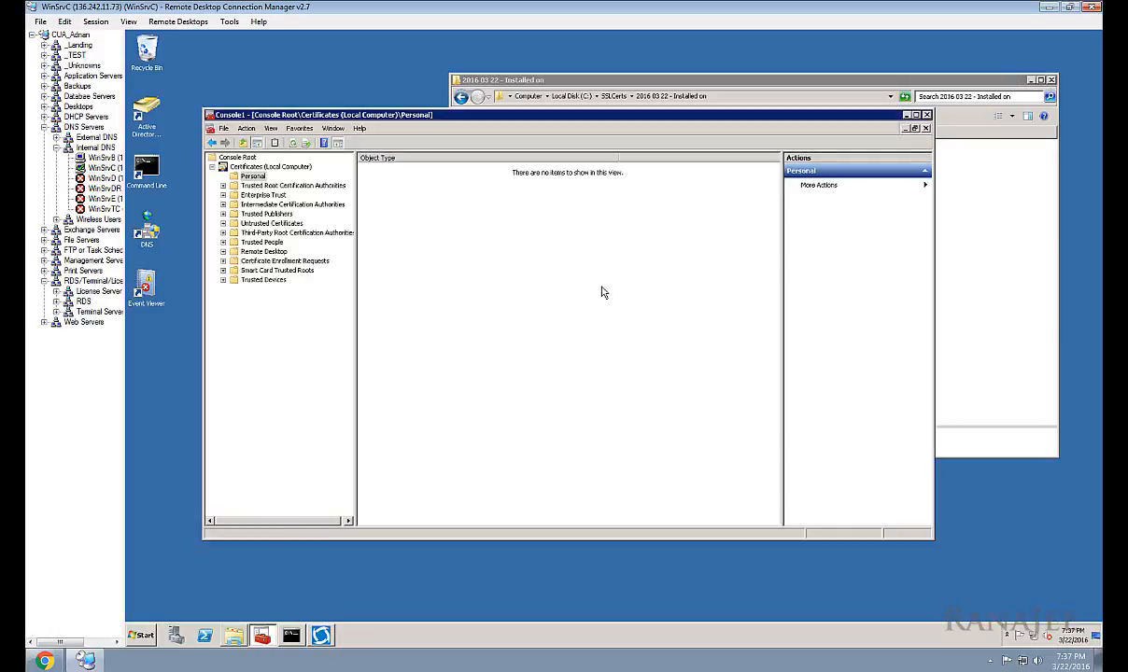
{"action": "right_click", "coordinate": [497, 244]}
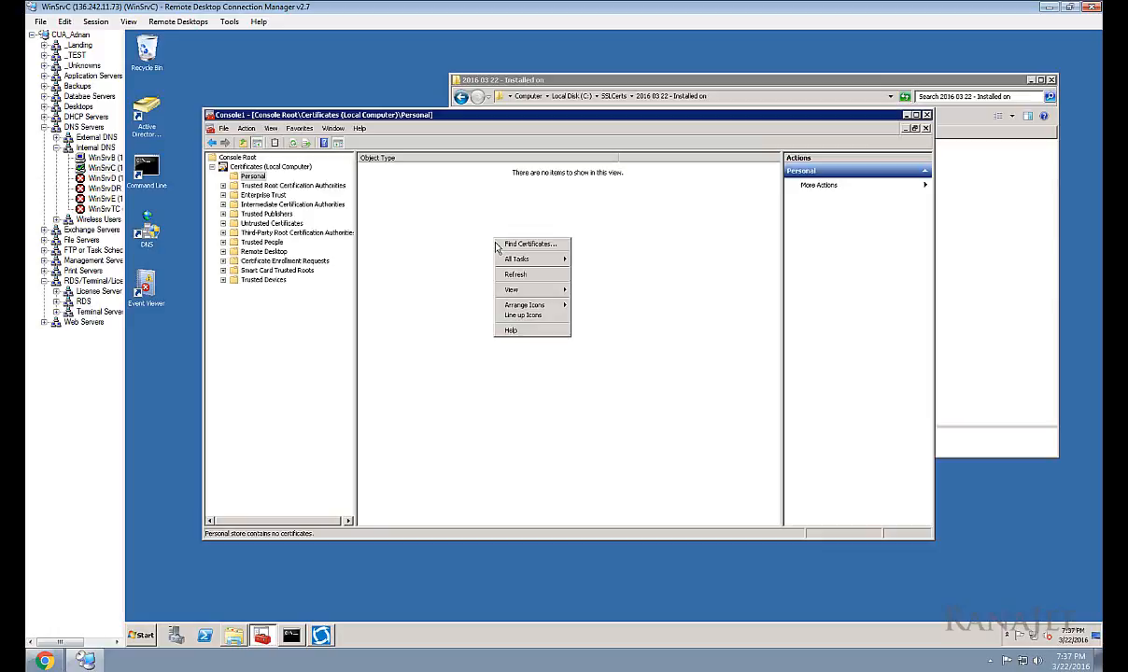
{"action": "left_click", "coordinate": [422, 226]}
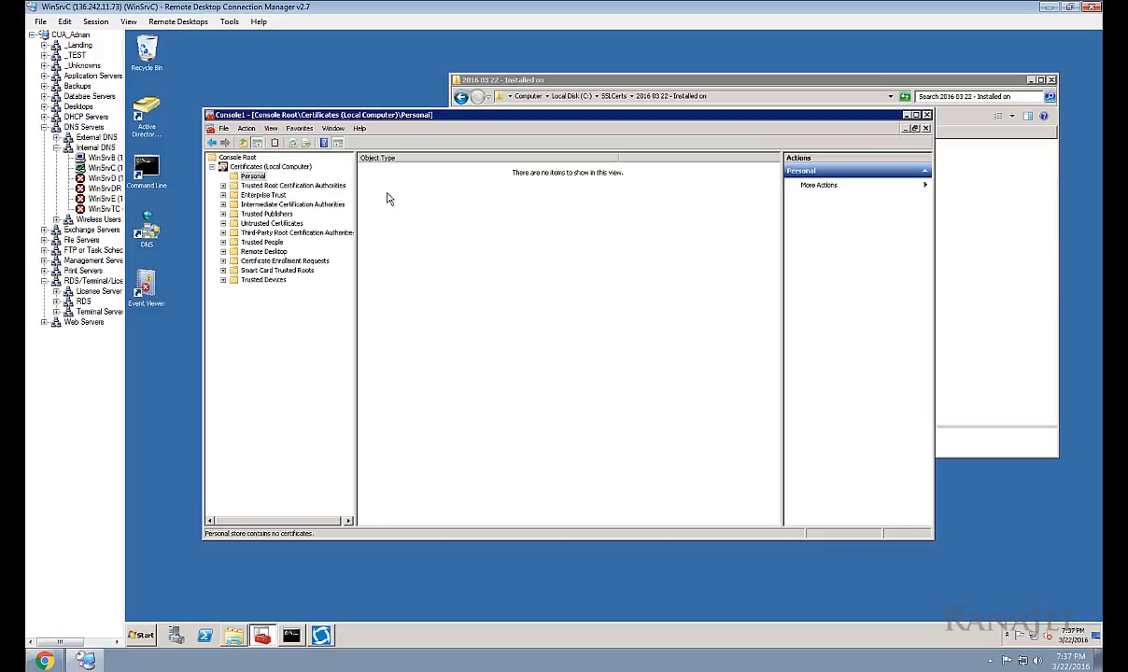
{"action": "left_click", "coordinate": [292, 635]}
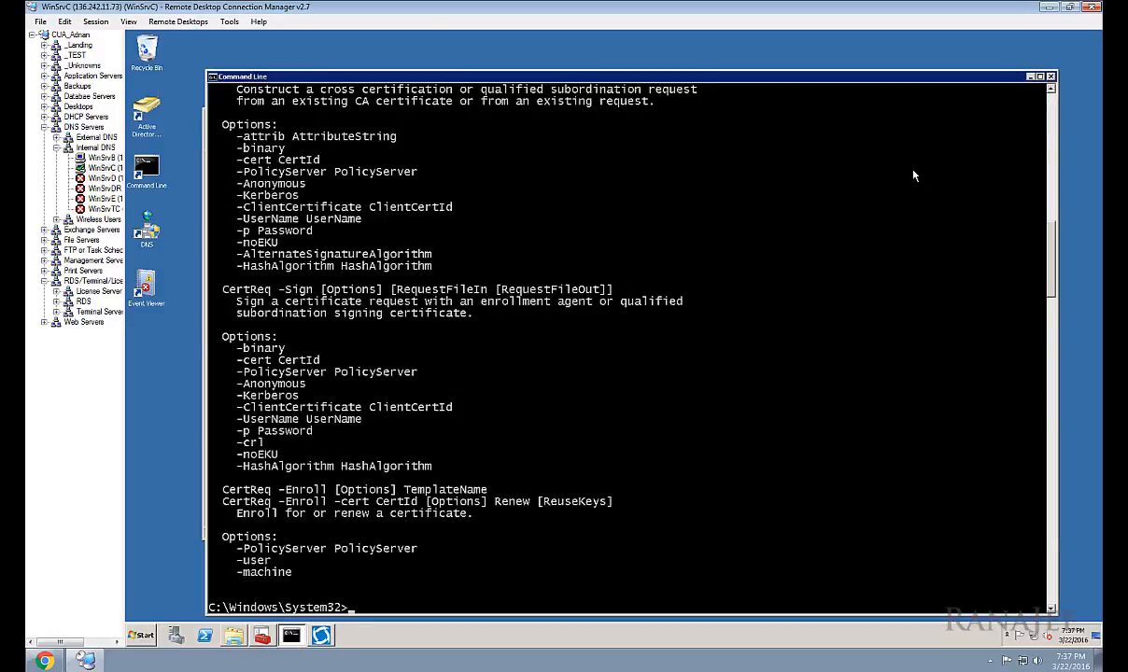
{"action": "left_click", "coordinate": [1029, 78]}
{"action": "right_click", "coordinate": [516, 245]}
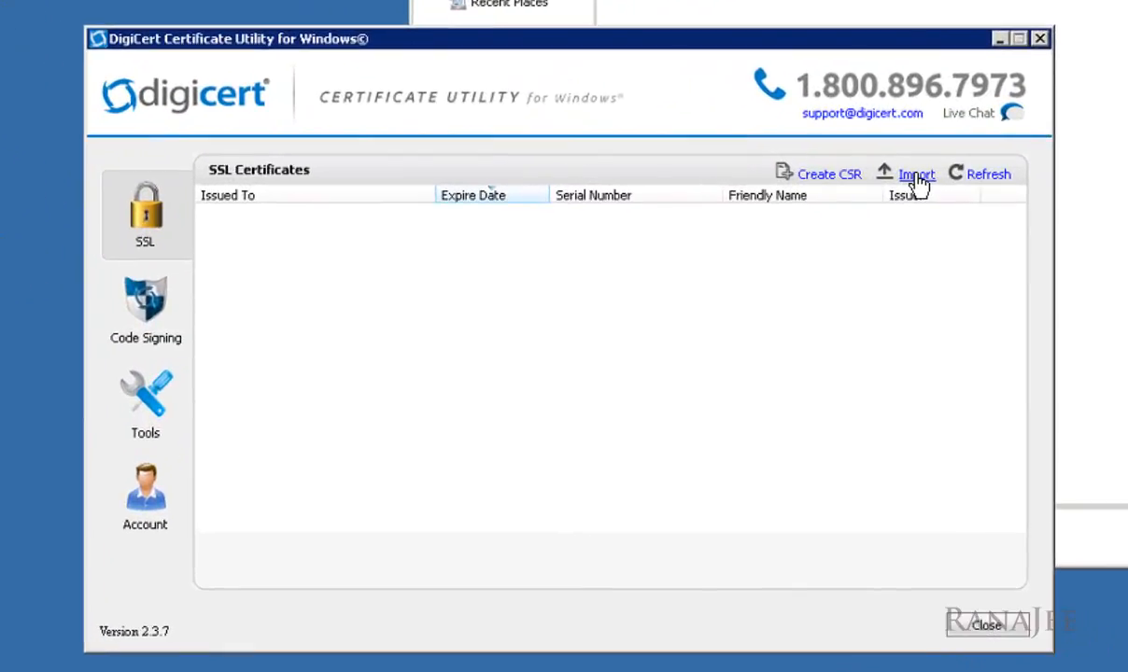
Step: Start a certificate import in the DigiCert utility and choose the star_cua_edu file
{"action": "left_click", "coordinate": [919, 177]}
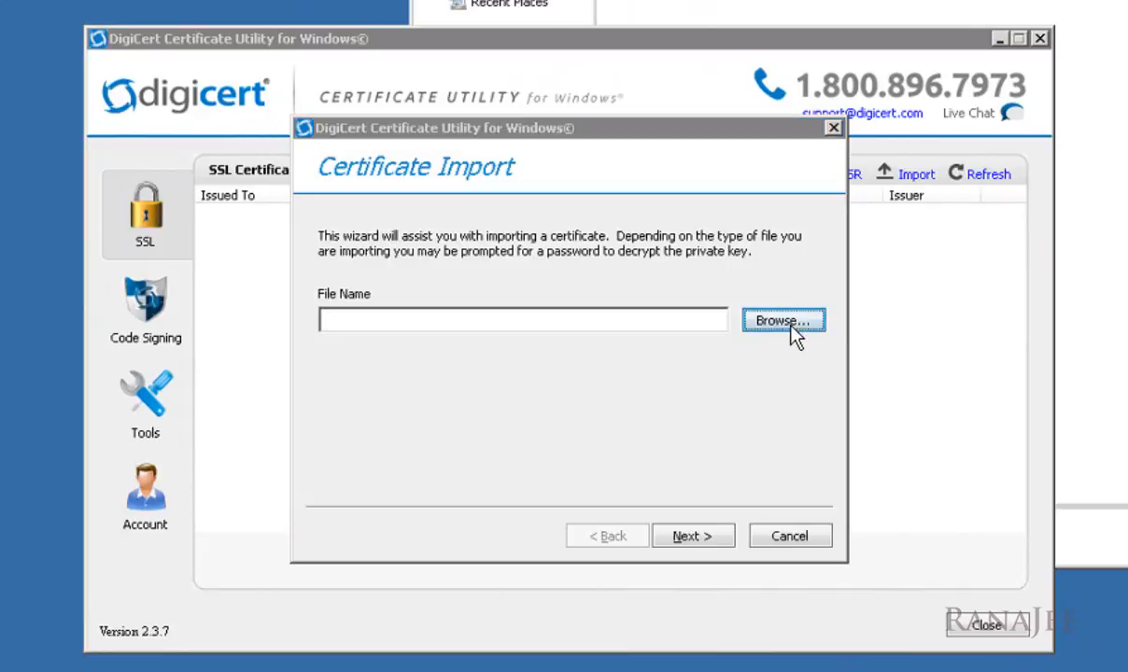
{"action": "left_click", "coordinate": [794, 327]}
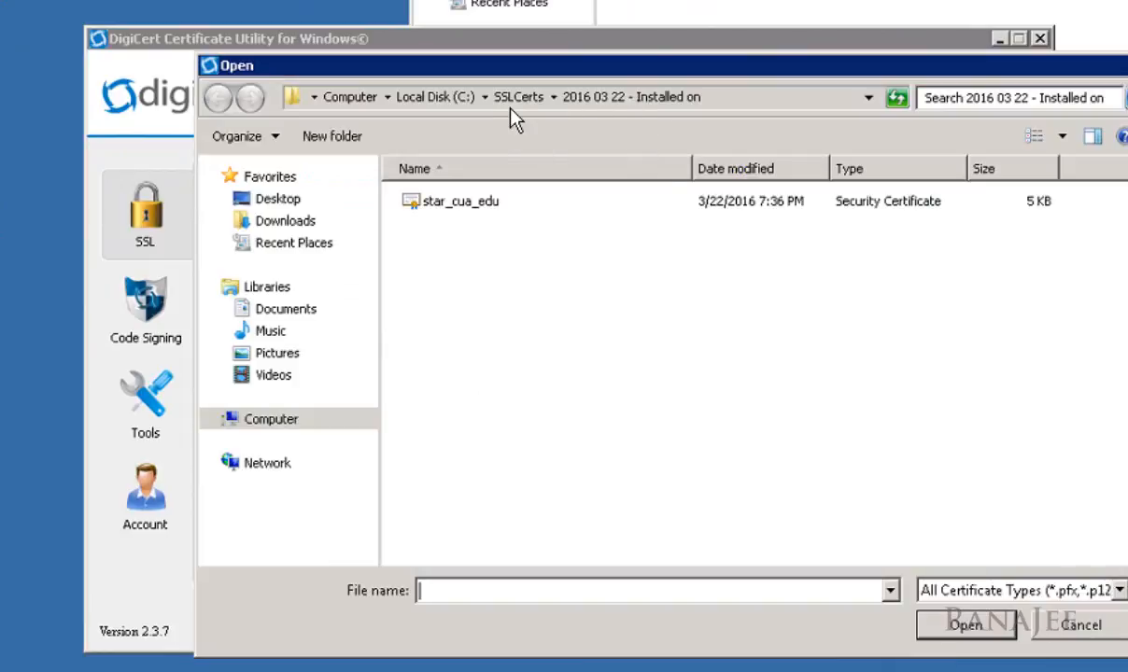
{"action": "left_click", "coordinate": [488, 203]}
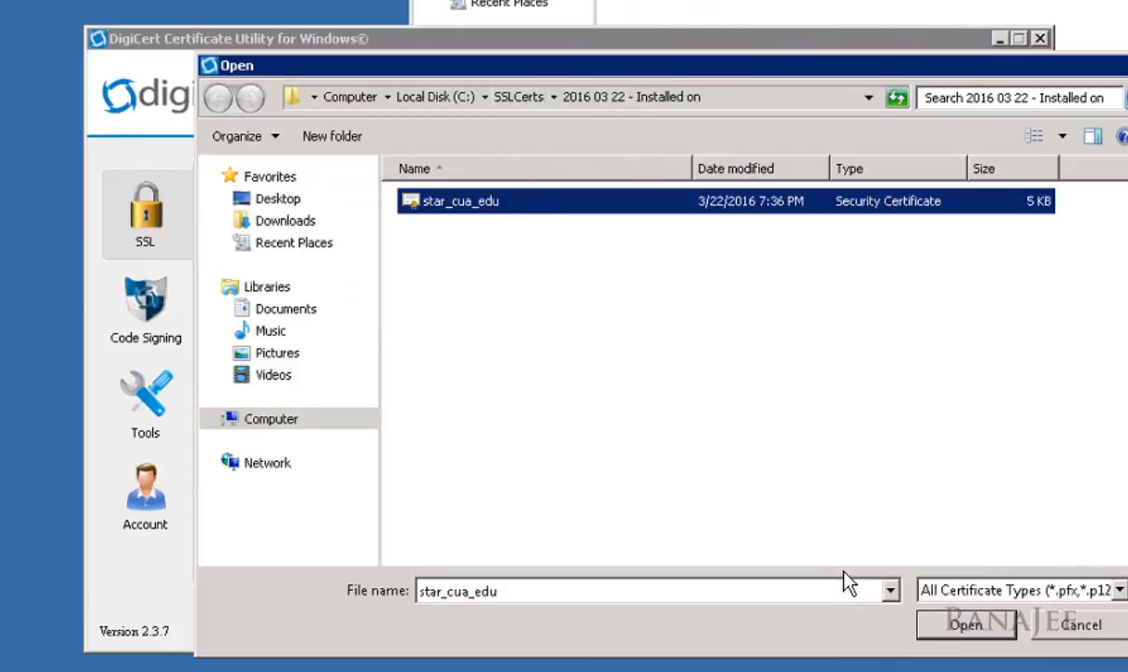
{"action": "left_click", "coordinate": [948, 628]}
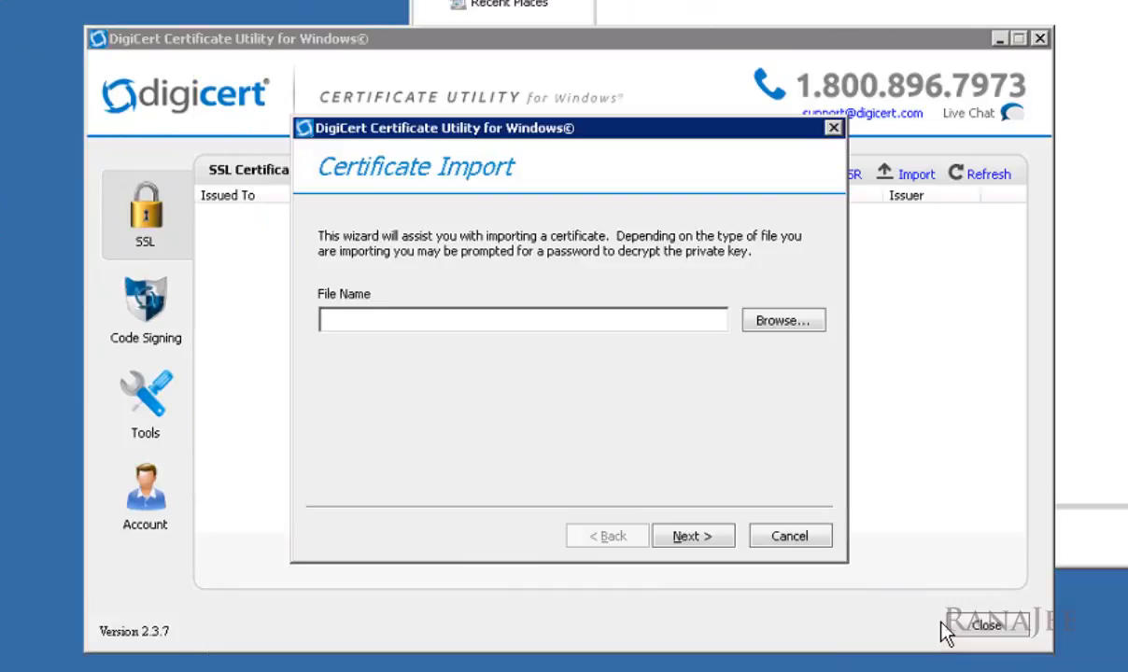
{"action": "left_click", "coordinate": [704, 536]}
Step: Give it friendly name winsrvc.cua.edu-ExpiringNov2017 and finish the import
{"action": "left_click", "coordinate": [452, 389]}
{"action": "type", "text": "winsrvc.cua.edu-Ex"}
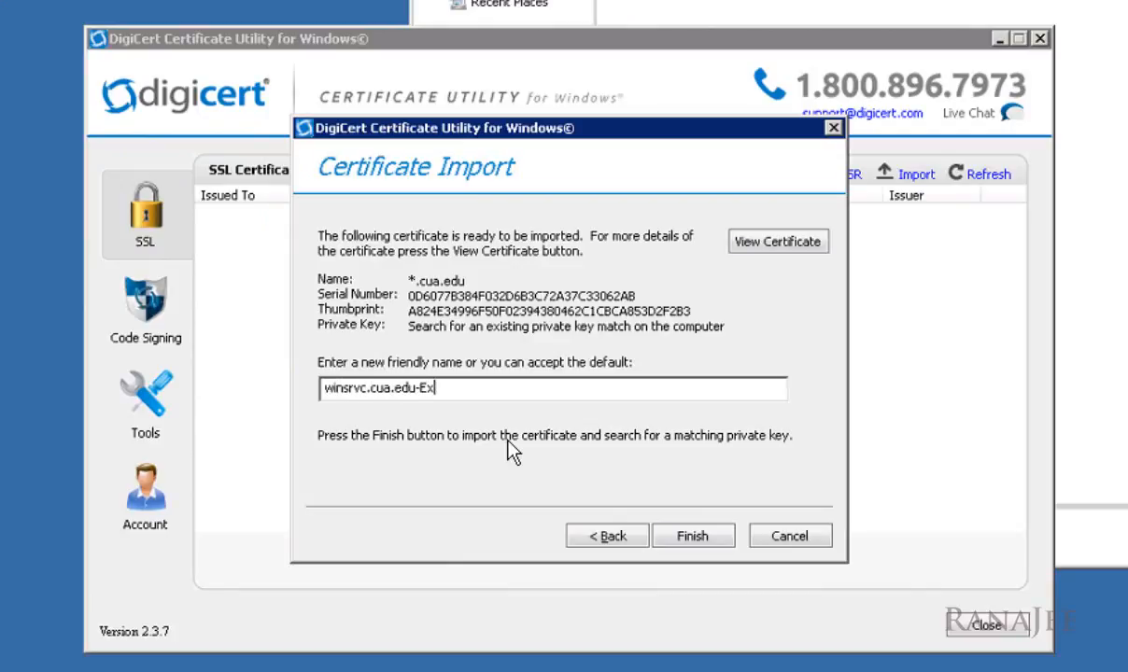
{"action": "type", "text": "piringNov2017"}
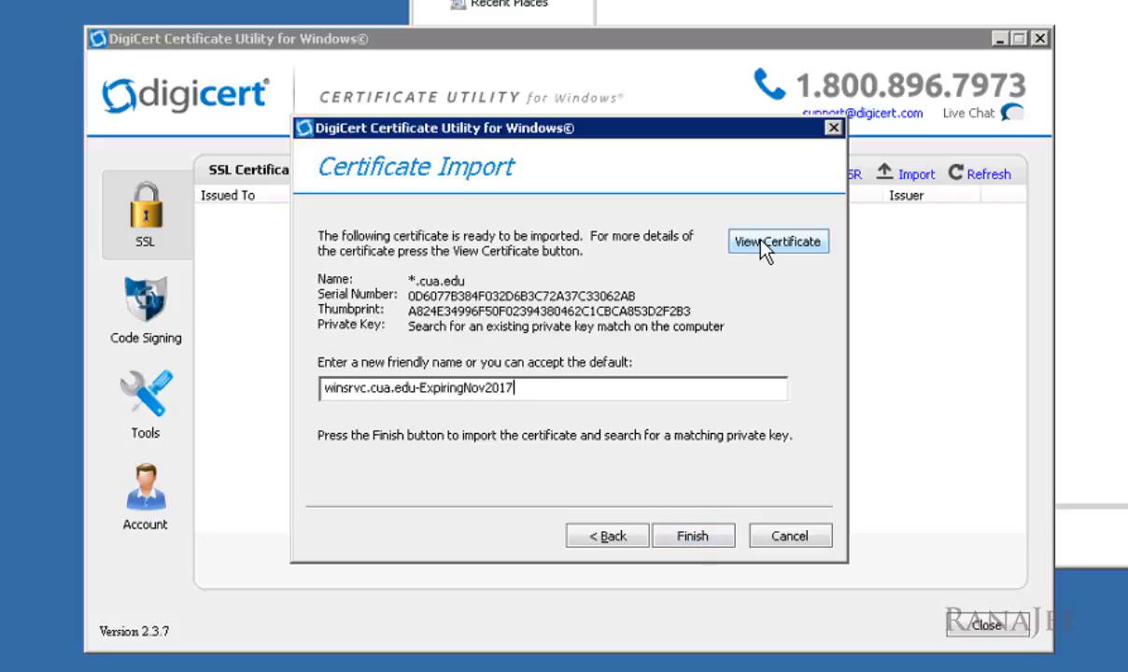
{"action": "left_click", "coordinate": [702, 546]}
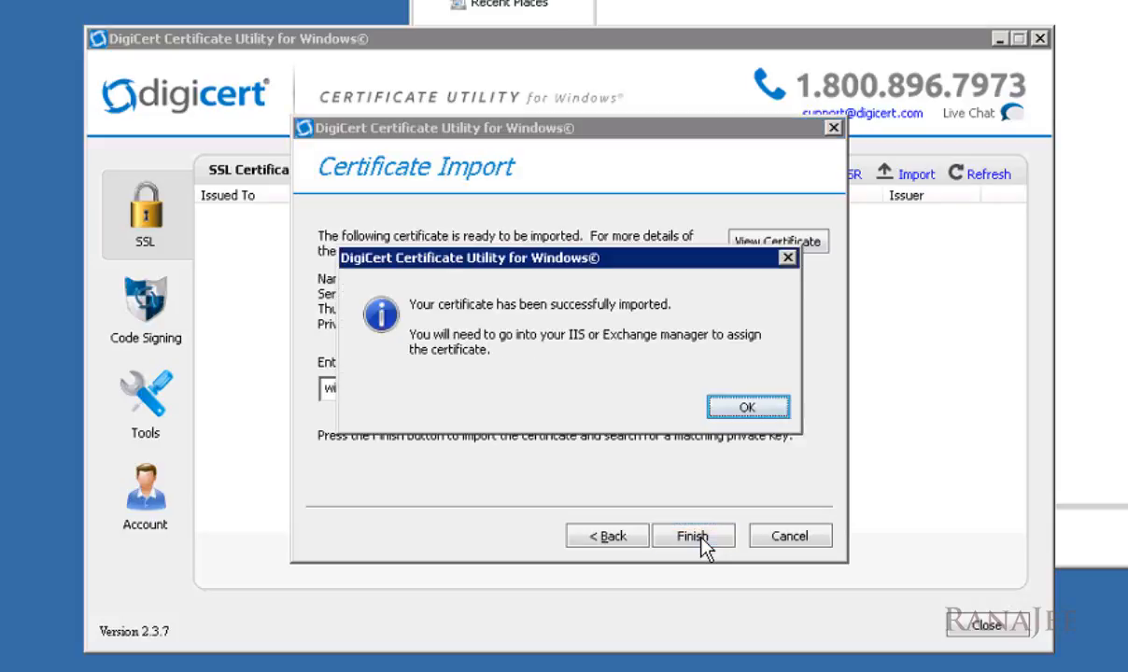
{"action": "left_click", "coordinate": [748, 408]}
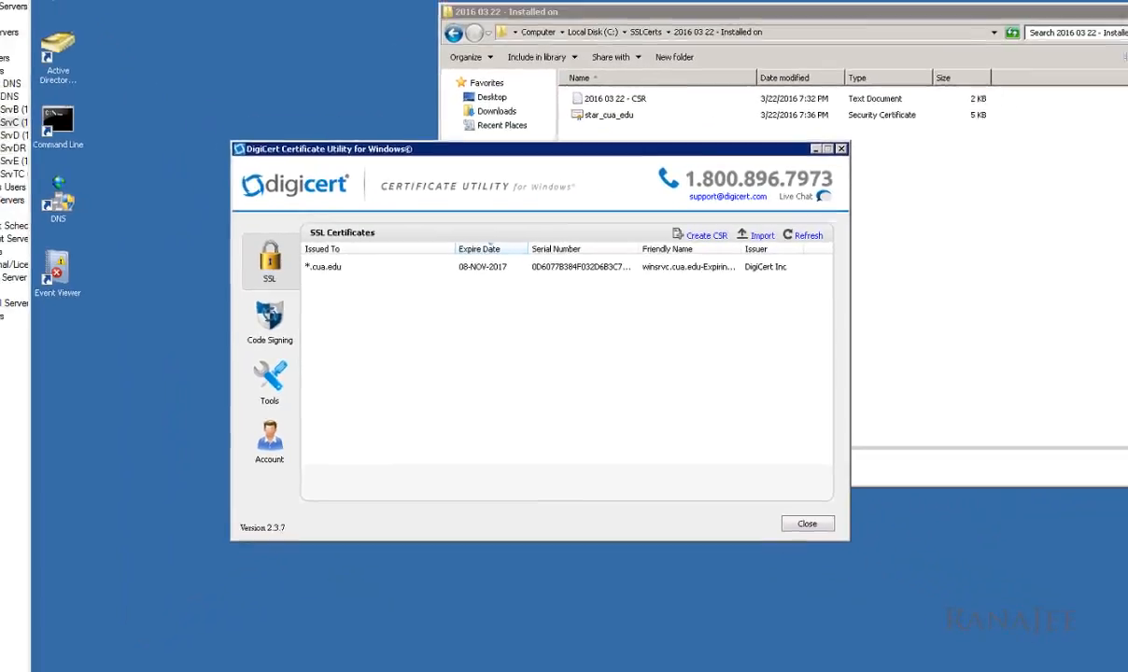
Step: Refresh the Personal store, list its certificates, and widen the Friendly Name column for *.cua.edu
{"action": "left_click", "coordinate": [266, 637]}
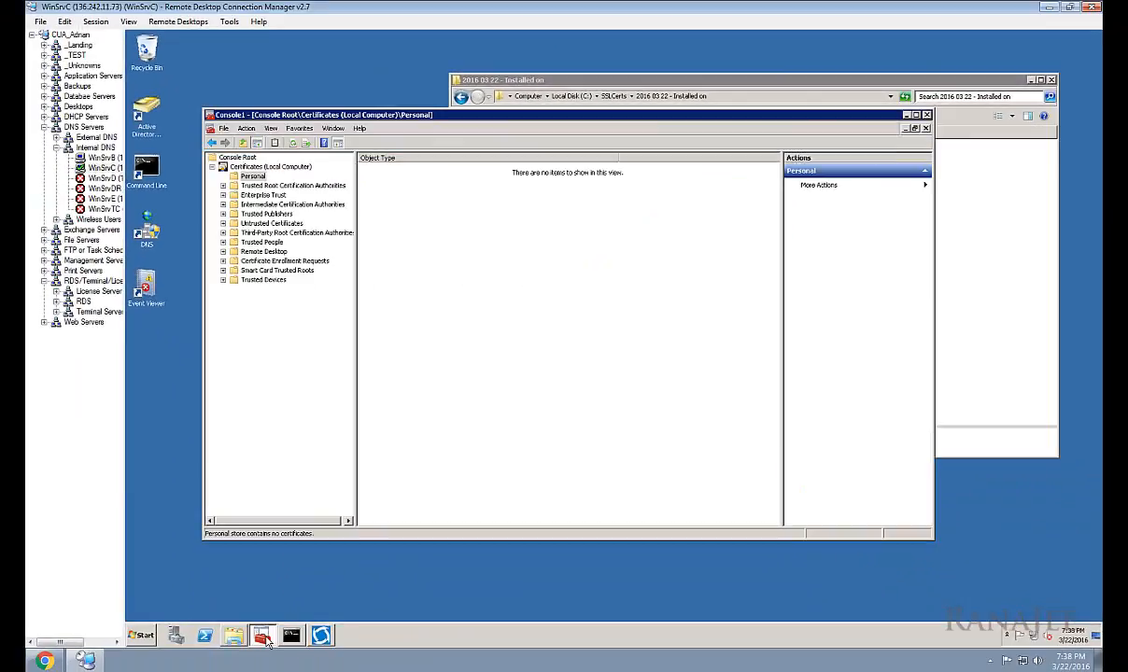
{"action": "right_click", "coordinate": [248, 175]}
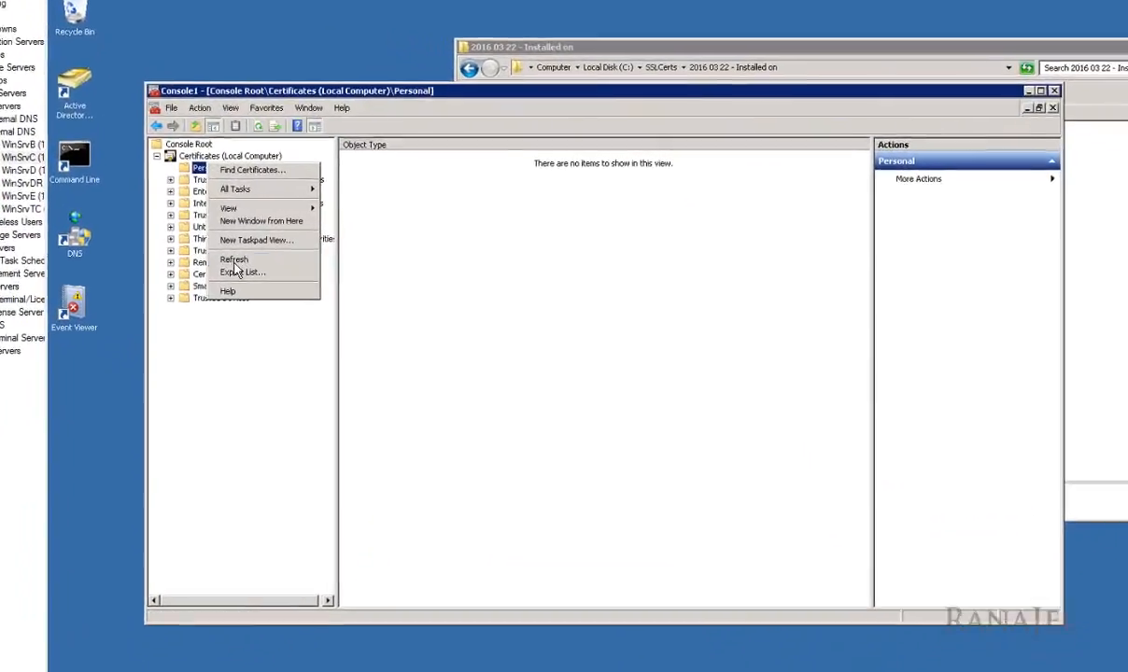
{"action": "left_click", "coordinate": [234, 261]}
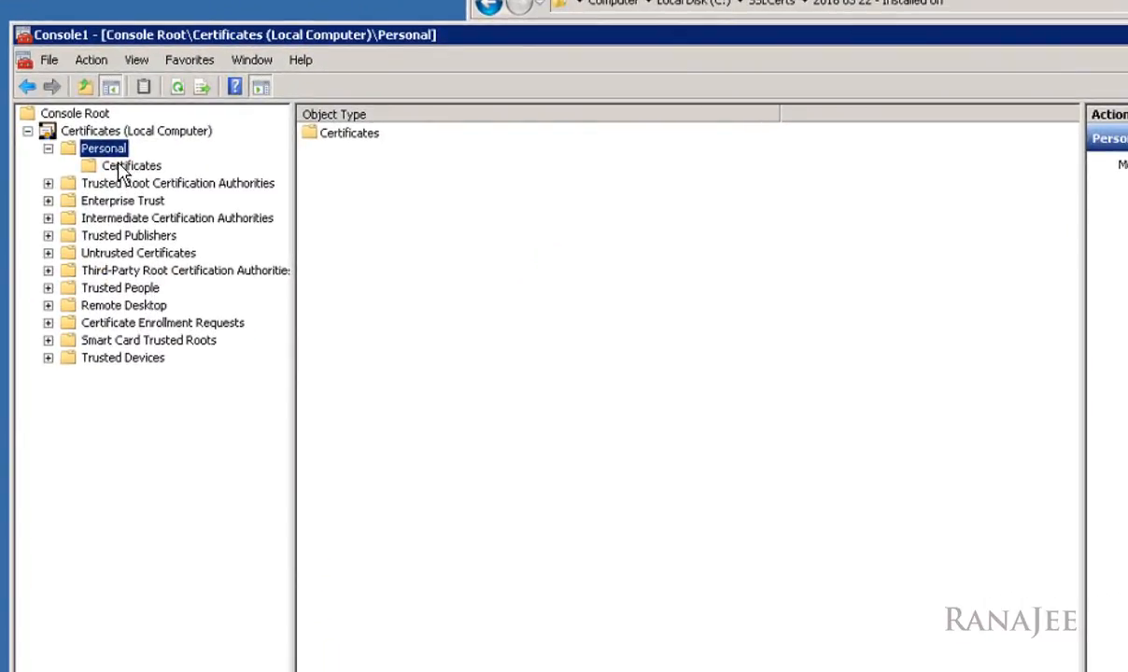
{"action": "left_click", "coordinate": [121, 167]}
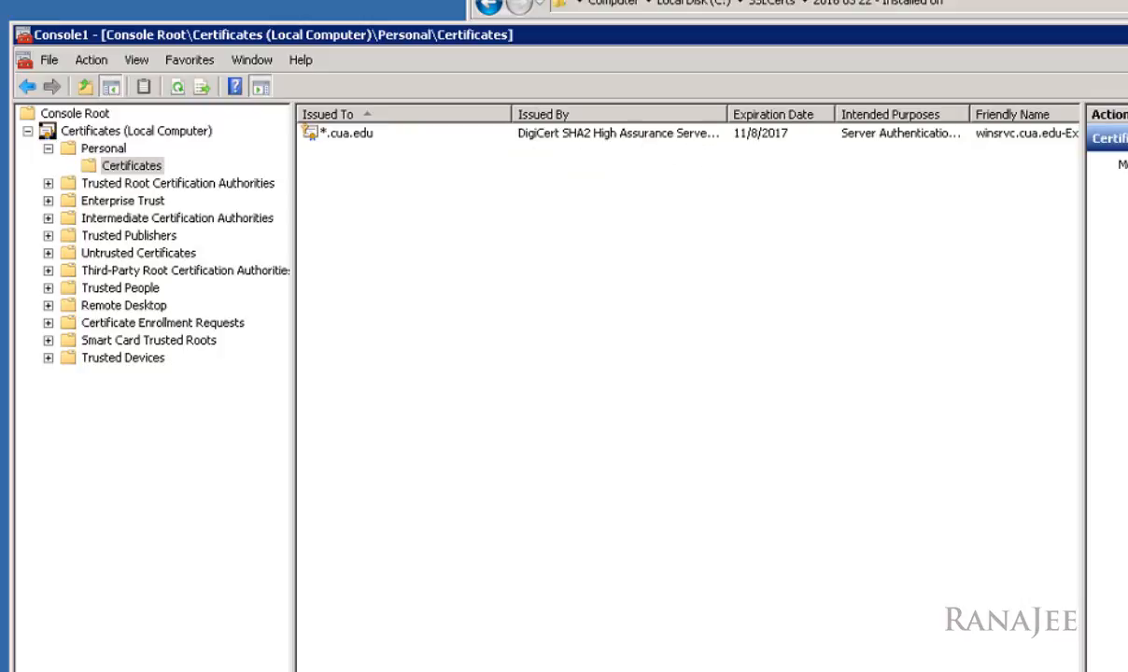
{"action": "left_click_drag", "start_coordinate": [1083, 402], "coordinate": [1126, 402]}
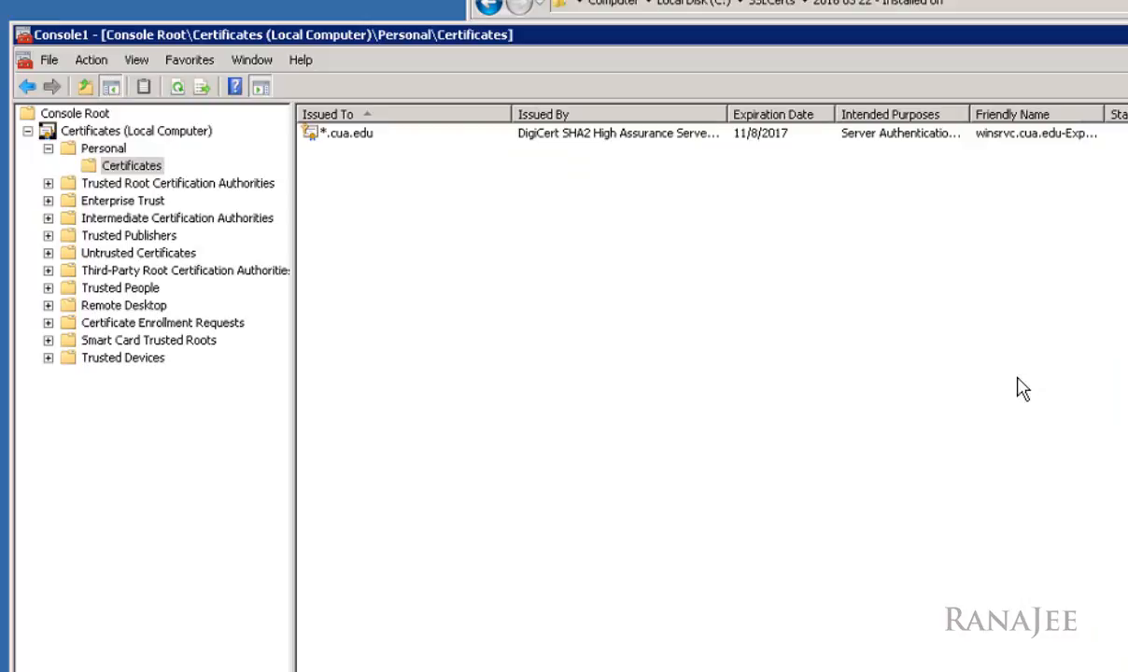
{"action": "left_click_drag", "start_coordinate": [1103, 114], "coordinate": [1123, 150]}
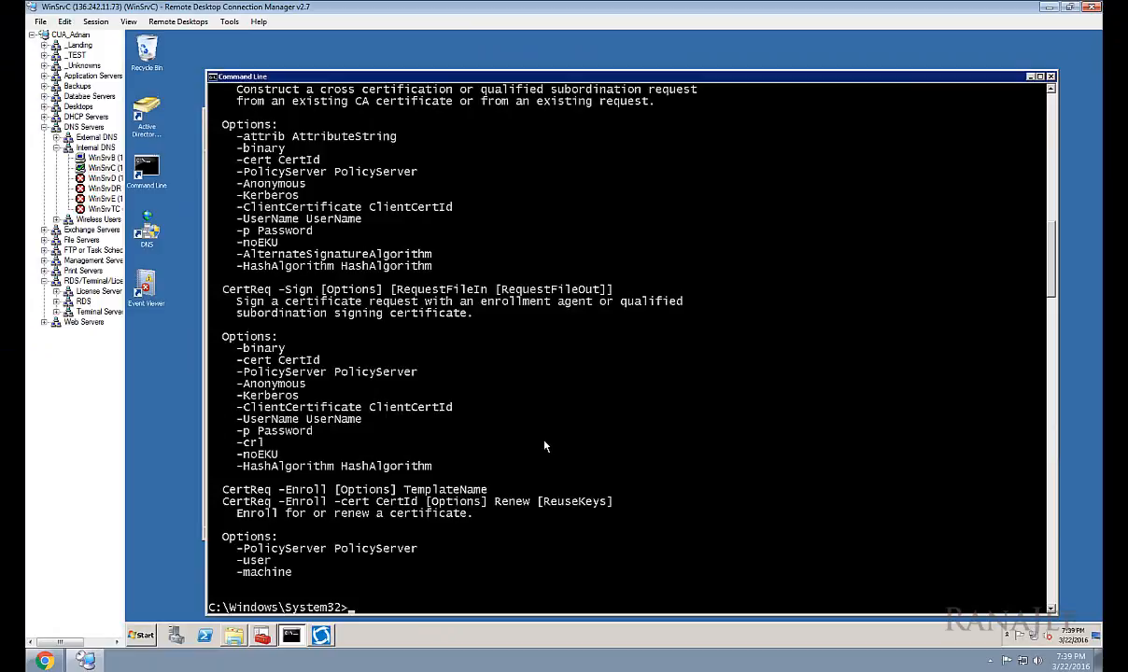
Step: Clear the console with cls and run certutil -store my
{"action": "type", "text": "cls"}
{"action": "key", "text": "Return"}
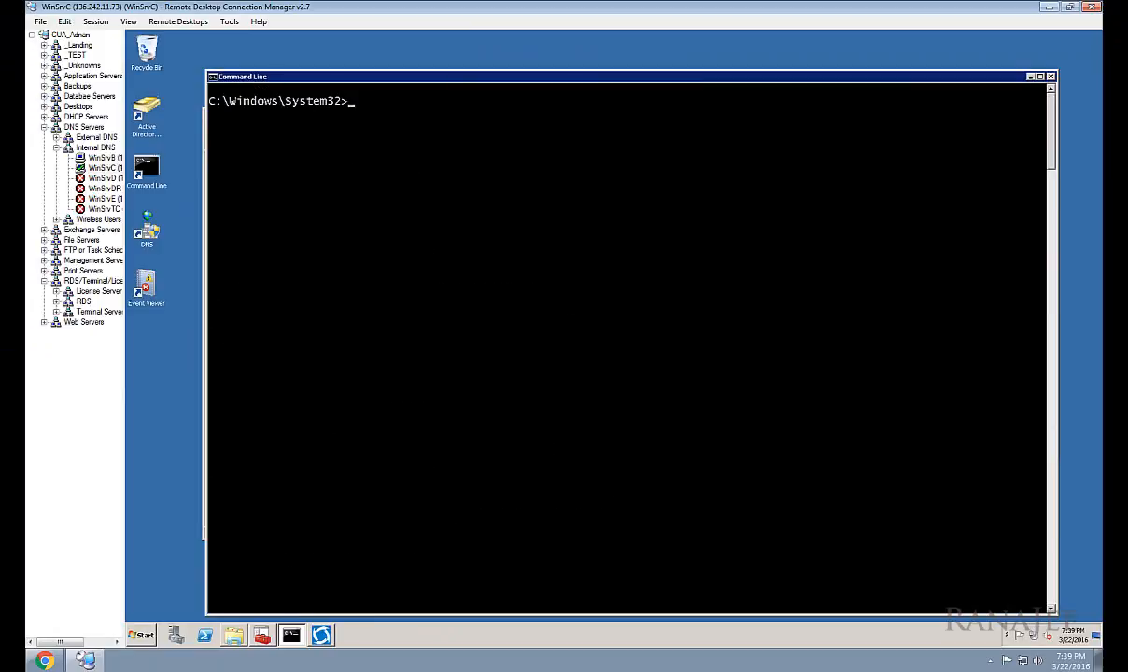
{"action": "key", "text": "Return"}
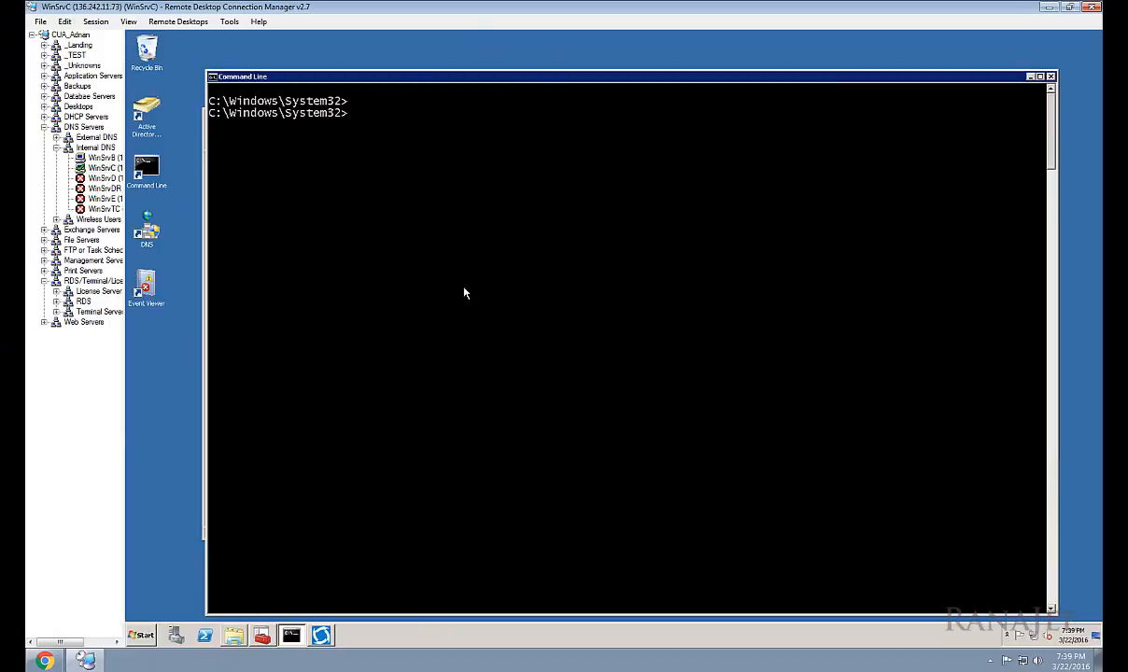
{"action": "type", "text": "certutil -s"}
{"action": "type", "text": "my"}
{"action": "key", "text": "Return"}
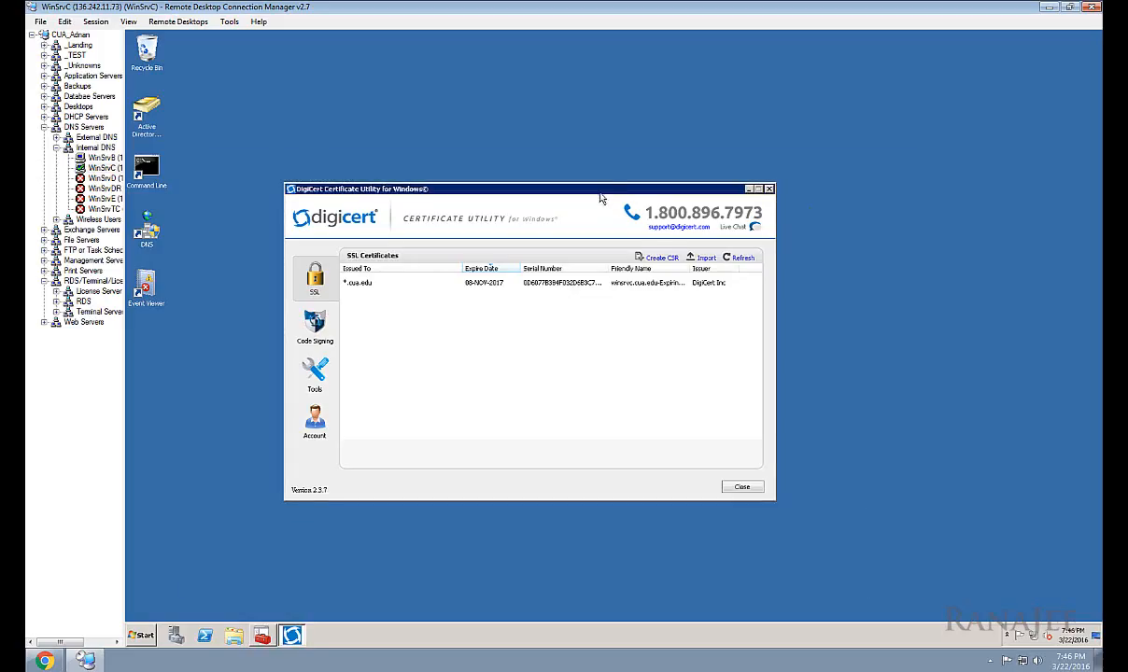
{"action": "left_click_drag", "start_coordinate": [571, 190], "coordinate": [597, 151]}
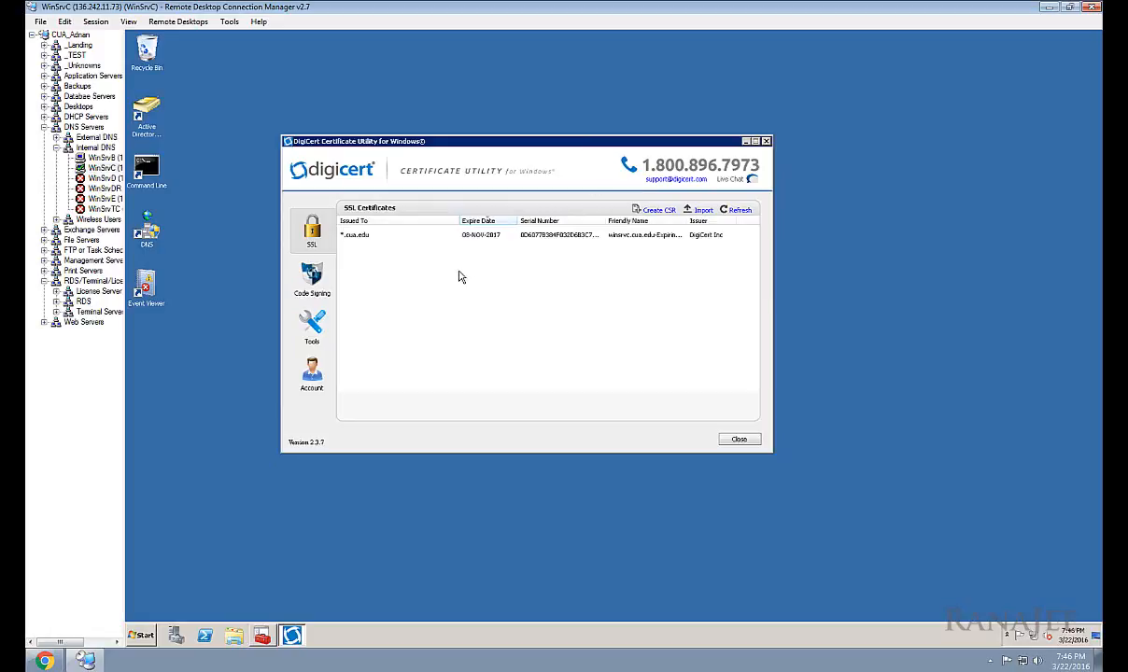
{"action": "left_click", "coordinate": [371, 237]}
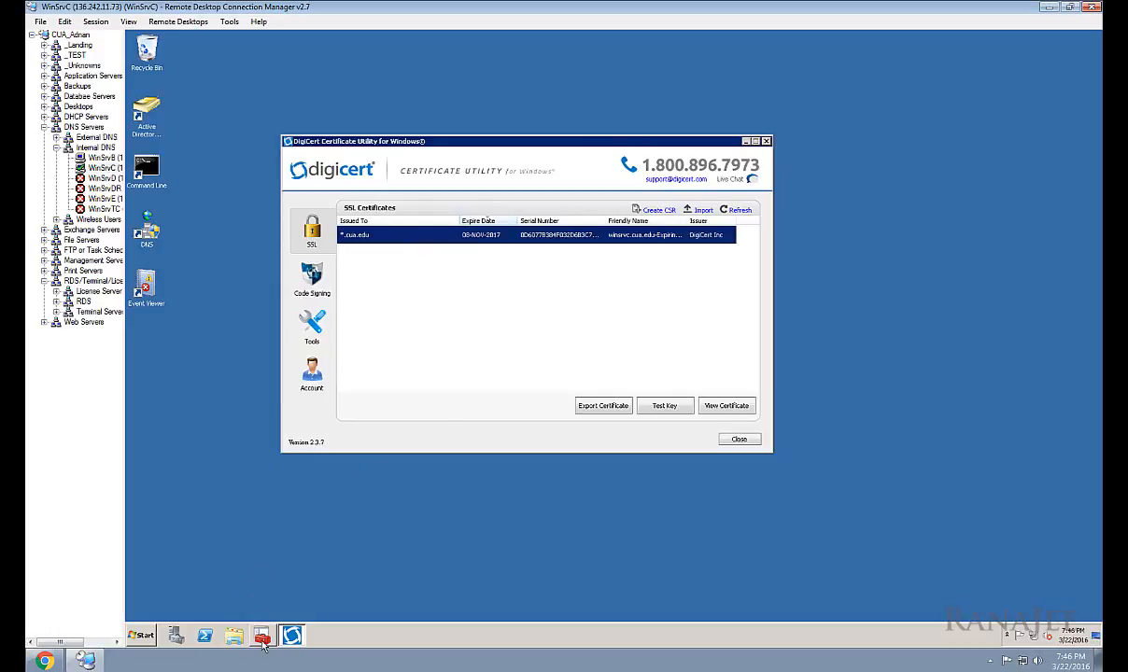
{"action": "mouse_move", "coordinate": [262, 645]}
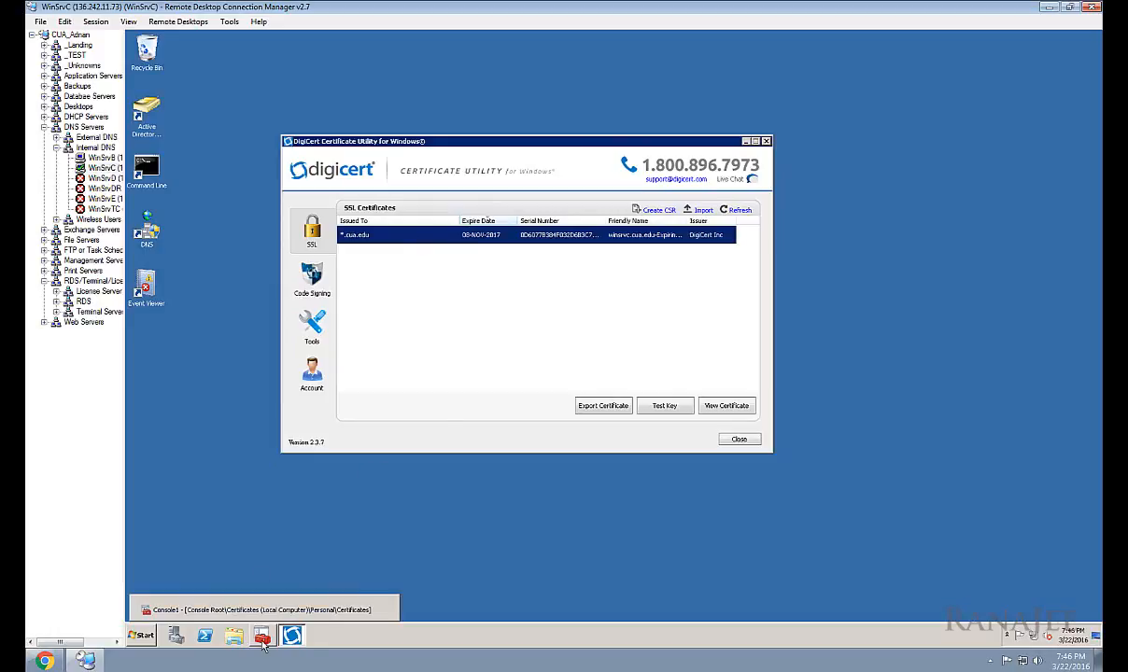
{"action": "left_click", "coordinate": [262, 643]}
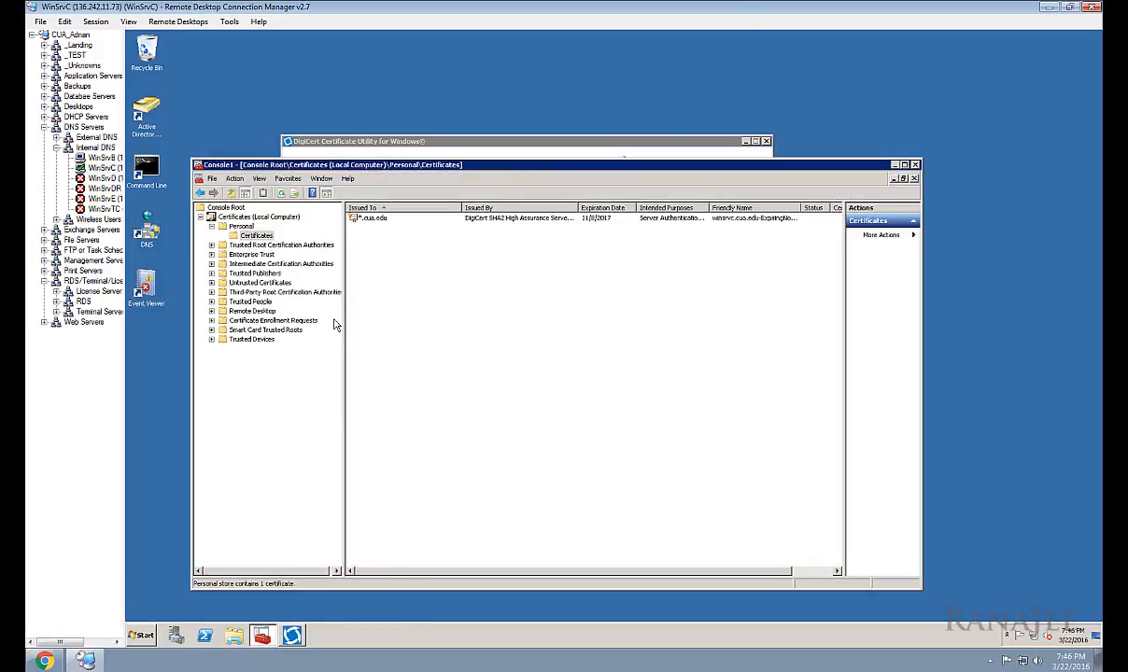
{"action": "right_click", "coordinate": [377, 222]}
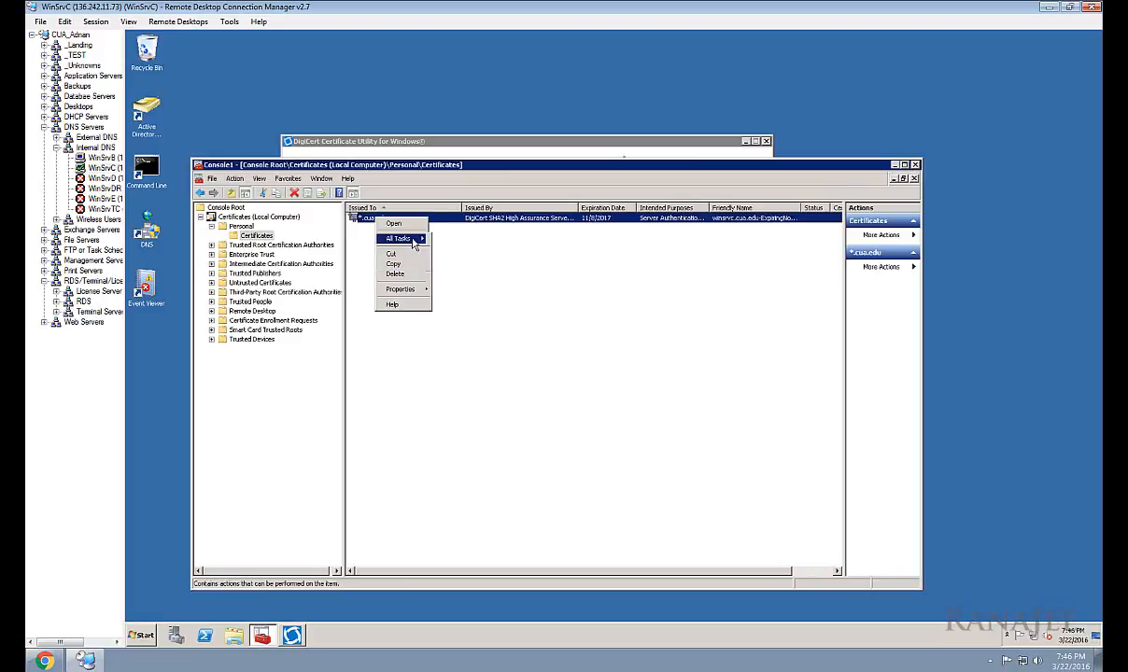
{"action": "mouse_move", "coordinate": [403, 239]}
{"action": "left_click", "coordinate": [448, 305]}
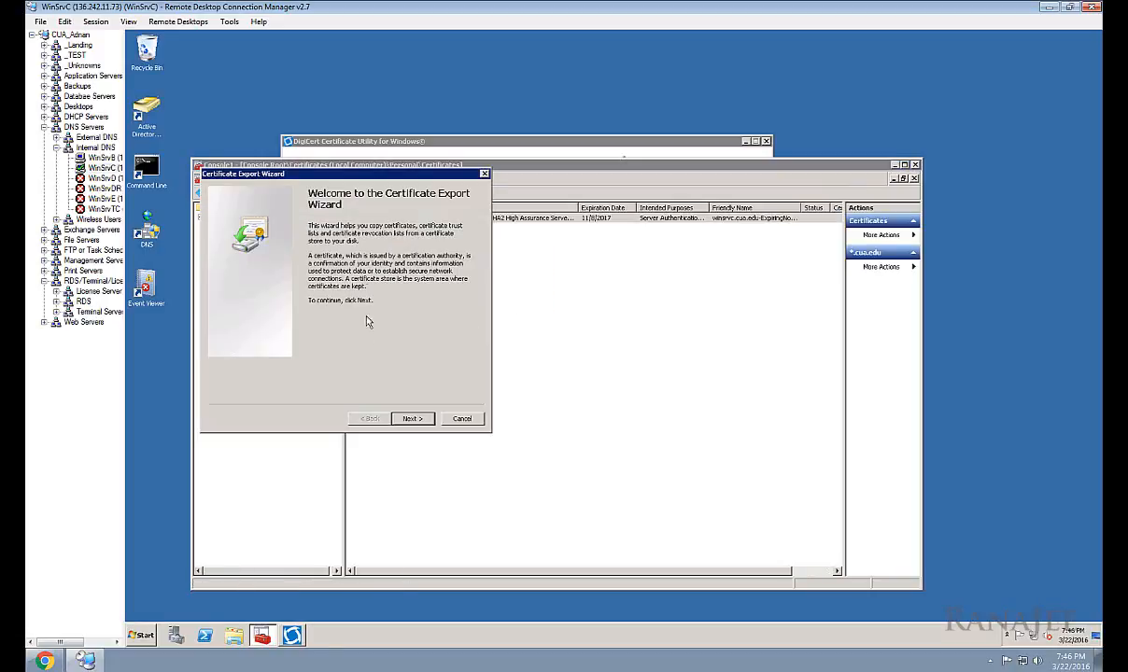
{"action": "left_click", "coordinate": [411, 419]}
{"action": "left_click", "coordinate": [273, 269]}
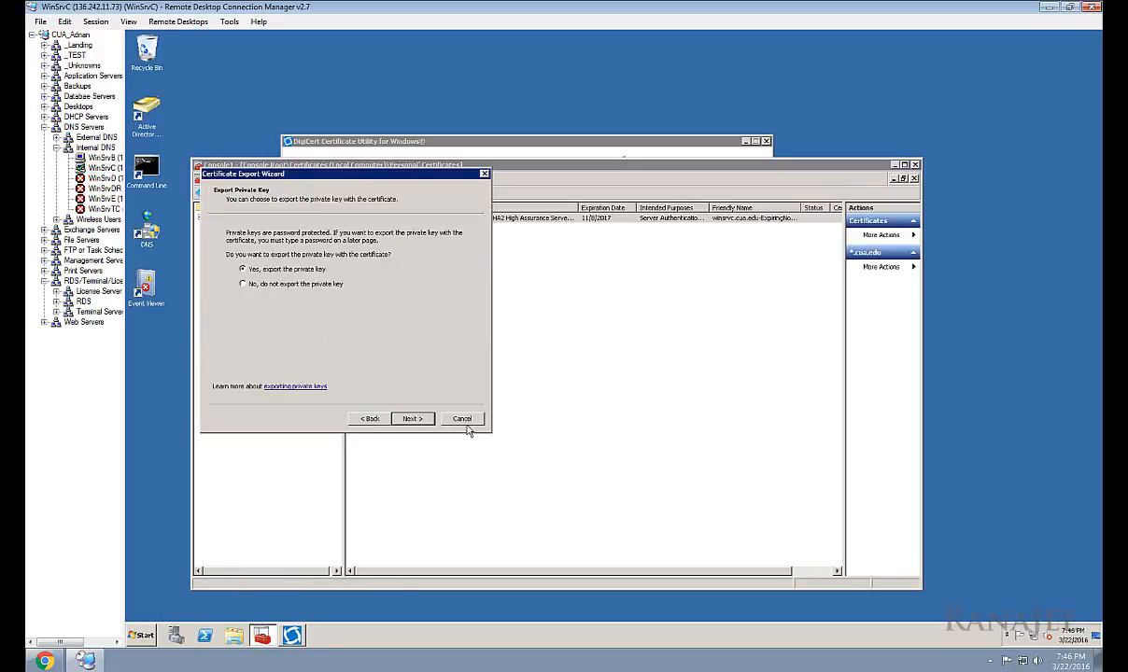
{"action": "left_click", "coordinate": [461, 419]}
{"action": "left_click", "coordinate": [481, 141]}
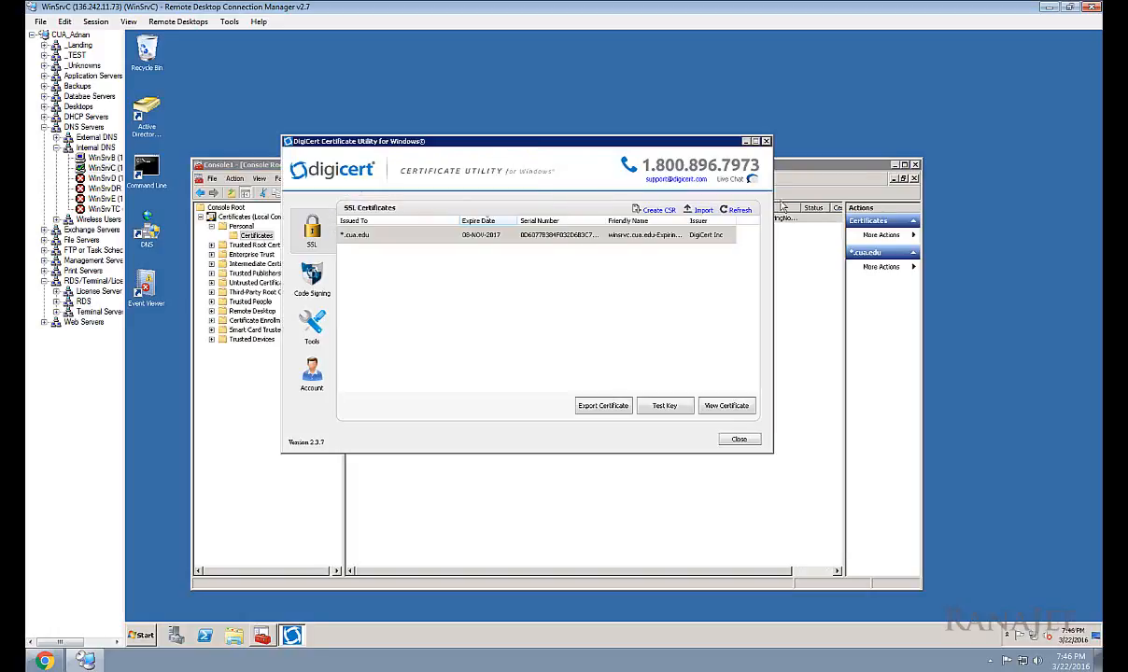
{"action": "left_click", "coordinate": [893, 165]}
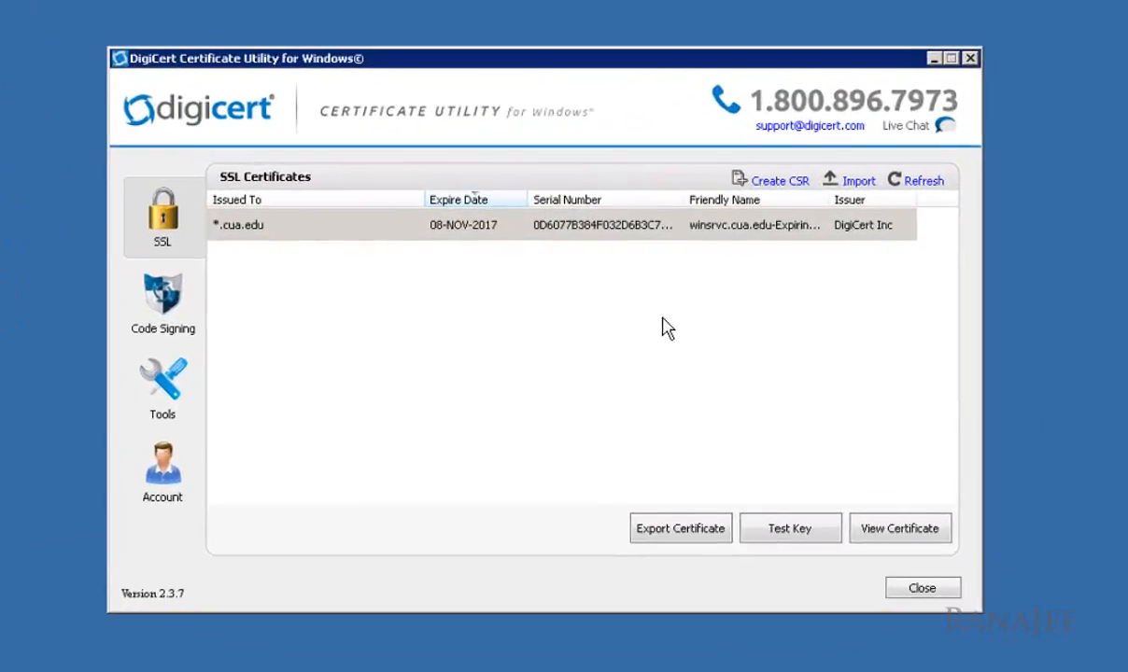
Step: Select the *.cua.edu certificate and start an export that includes the certification path
{"action": "left_click", "coordinate": [624, 241]}
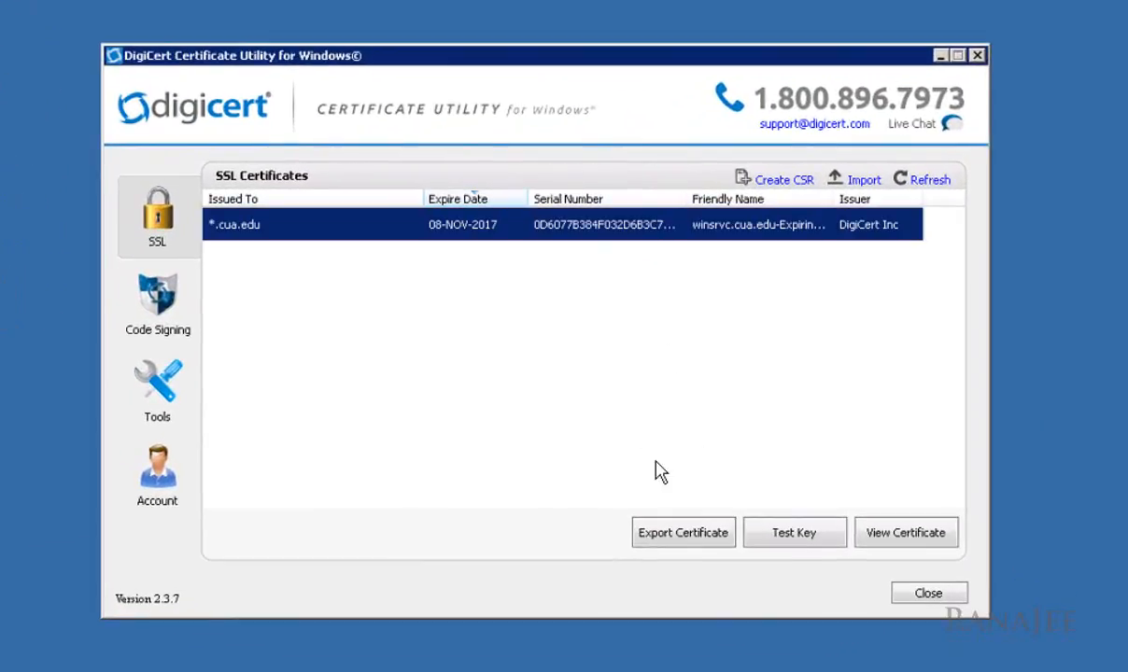
{"action": "left_click", "coordinate": [687, 545]}
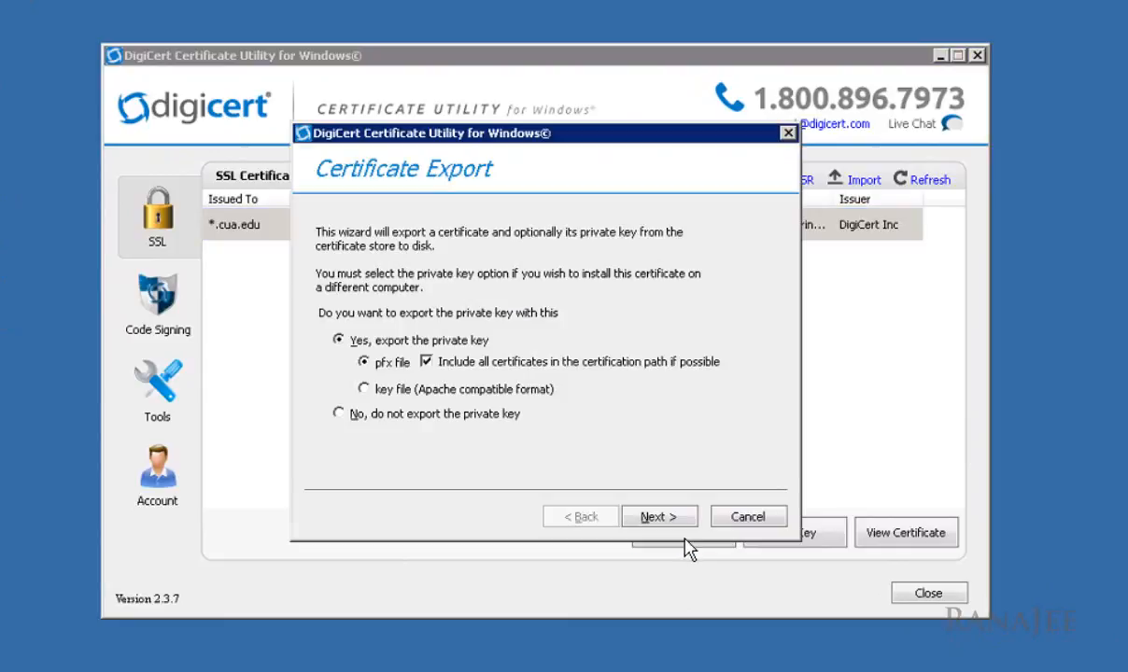
{"action": "left_click", "coordinate": [427, 364]}
{"action": "left_click", "coordinate": [659, 517]}
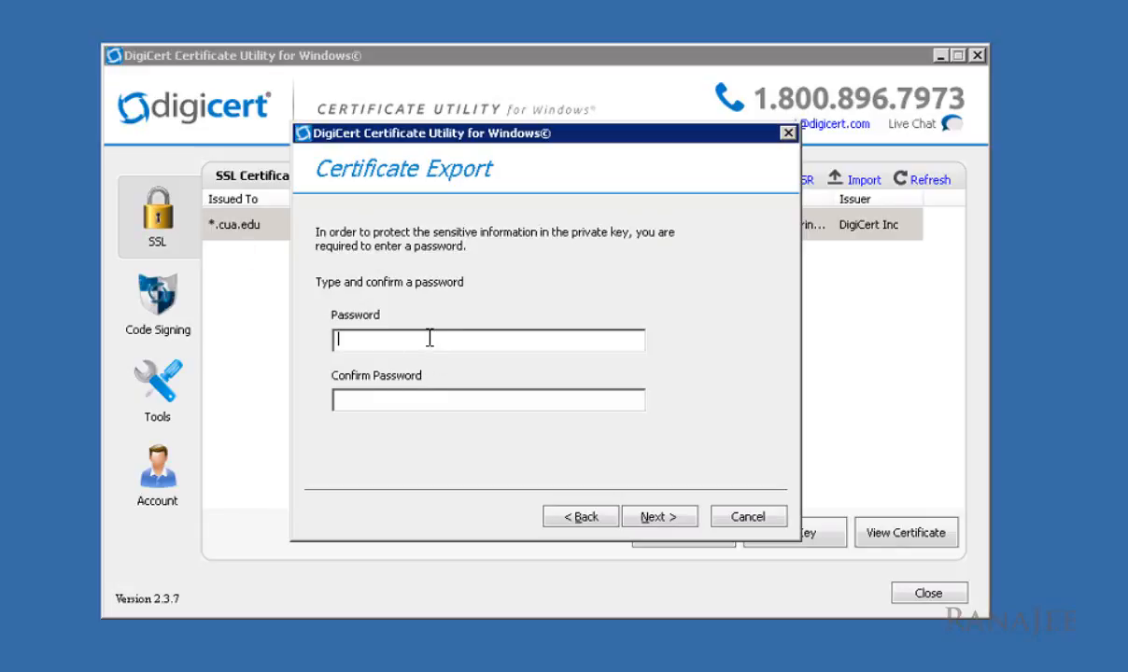
Step: Enter and confirm the export password
{"action": "key", "text": "ctrl+v"}
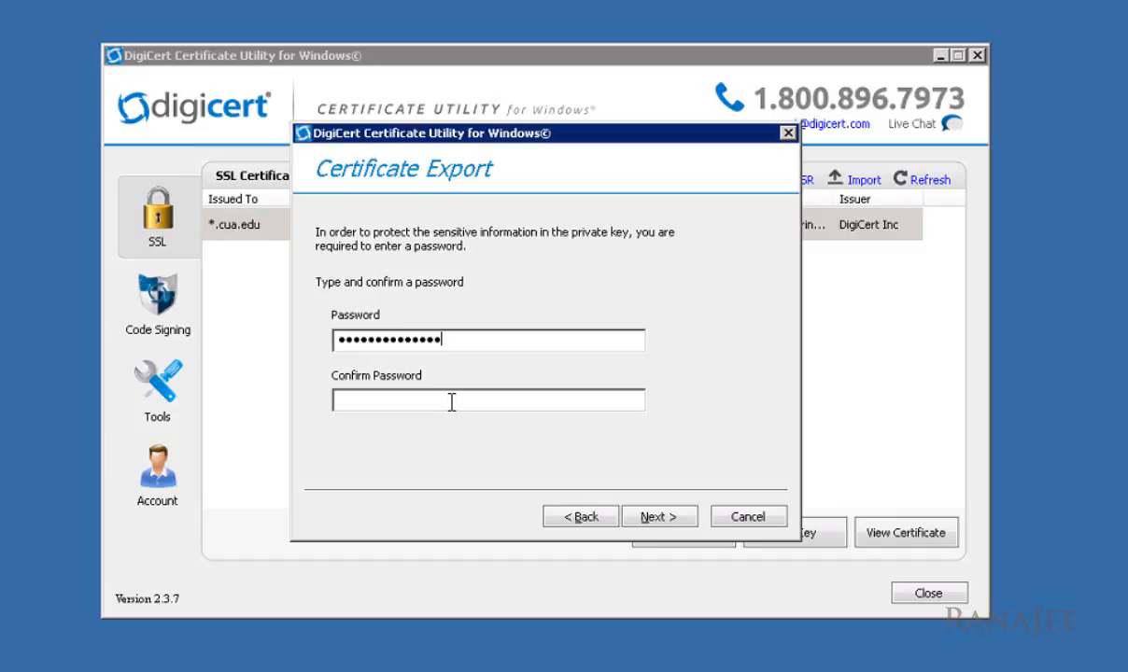
{"action": "left_click", "coordinate": [451, 403]}
{"action": "key", "text": "ctrl+v"}
{"action": "left_click", "coordinate": [658, 518]}
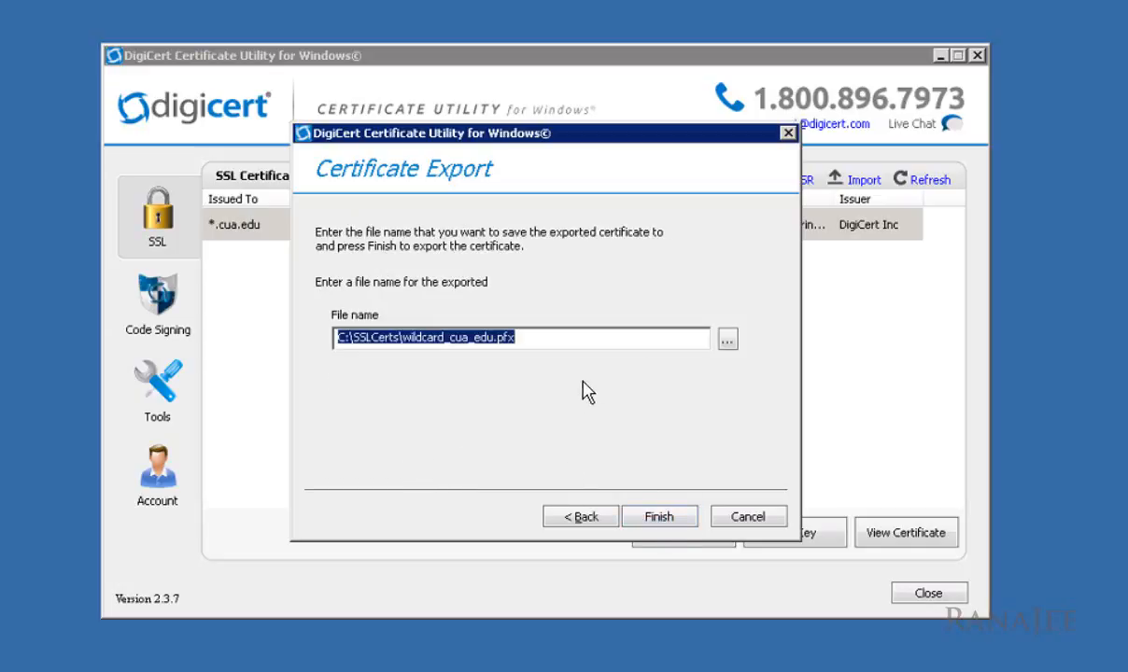
Step: Save the export as wildcard_cua_edu_pfx.pfx in the 2016 03 22 - Installed on folder
{"action": "left_click", "coordinate": [727, 340]}
{"action": "double_click", "coordinate": [452, 196]}
{"action": "double_click", "coordinate": [504, 520]}
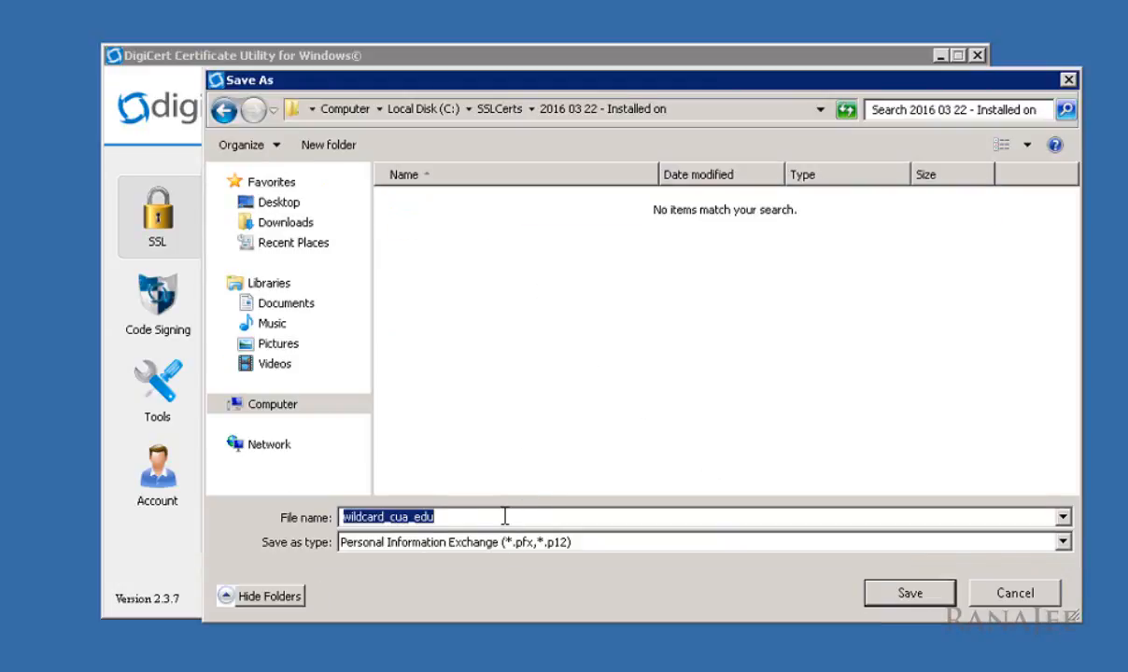
{"action": "key", "text": "End"}
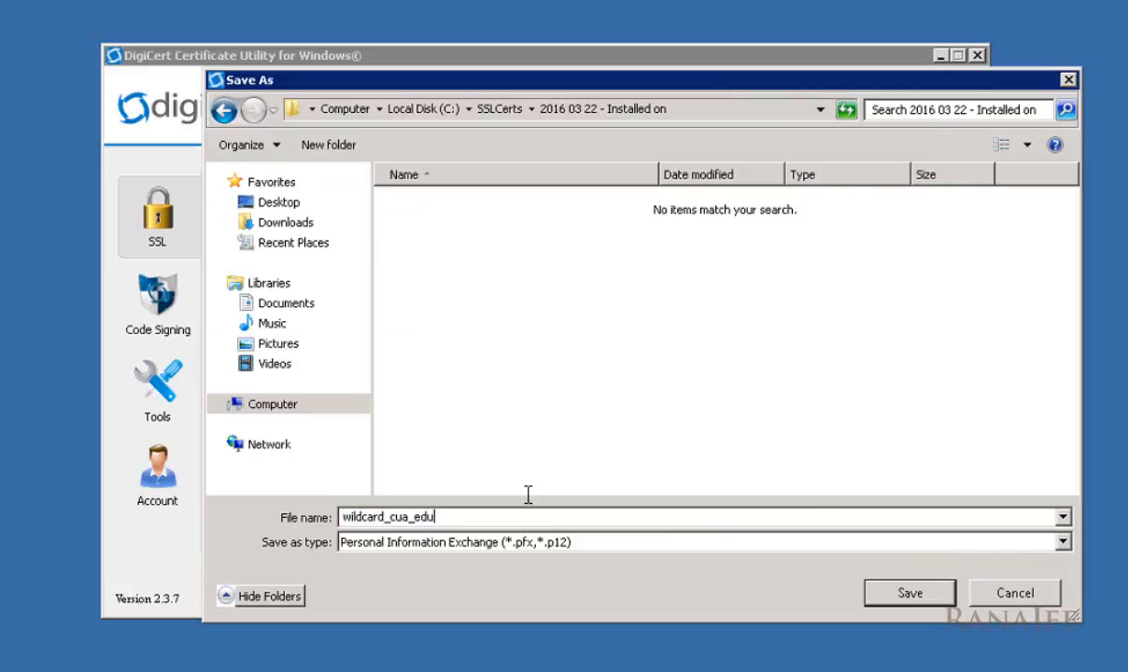
{"action": "type", "text": "_pfx"}
{"action": "left_click", "coordinate": [895, 594]}
{"action": "left_click", "coordinate": [687, 518]}
{"action": "left_click", "coordinate": [709, 389]}
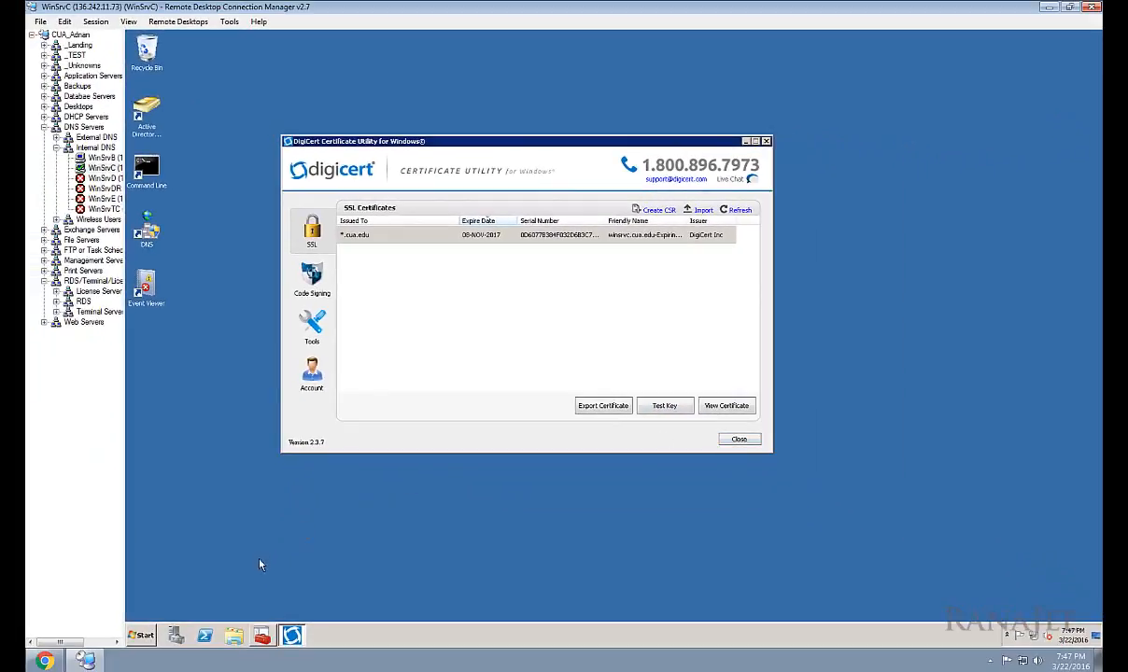
{"action": "left_click", "coordinate": [233, 635]}
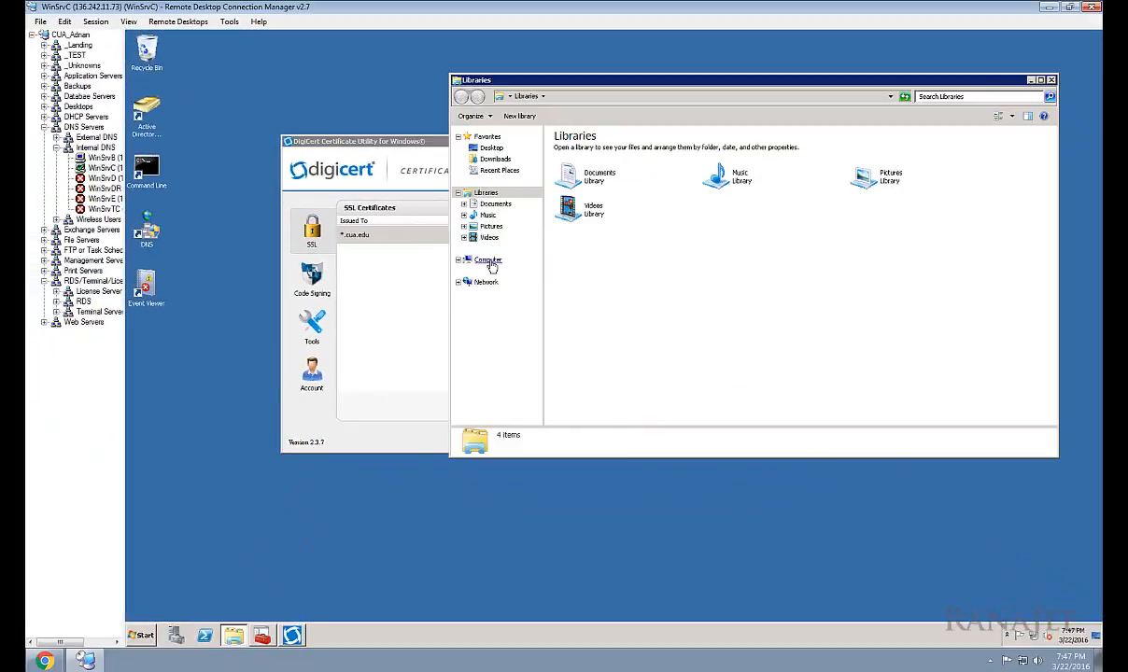
Step: In Explorer, browse to C:\SSLCerts\2016 03 22 - Installed on to find wildcard_cua_edu_pfx, then return to the Certificates console
{"action": "left_click", "coordinate": [489, 260]}
{"action": "double_click", "coordinate": [590, 157]}
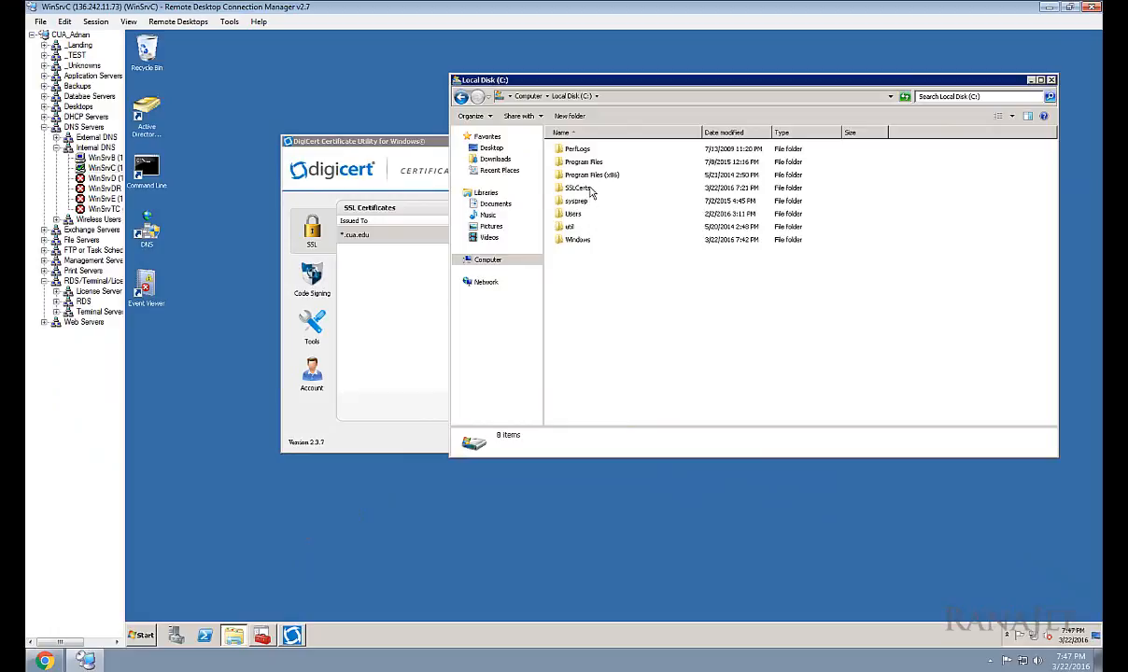
{"action": "double_click", "coordinate": [579, 188]}
{"action": "double_click", "coordinate": [588, 149]}
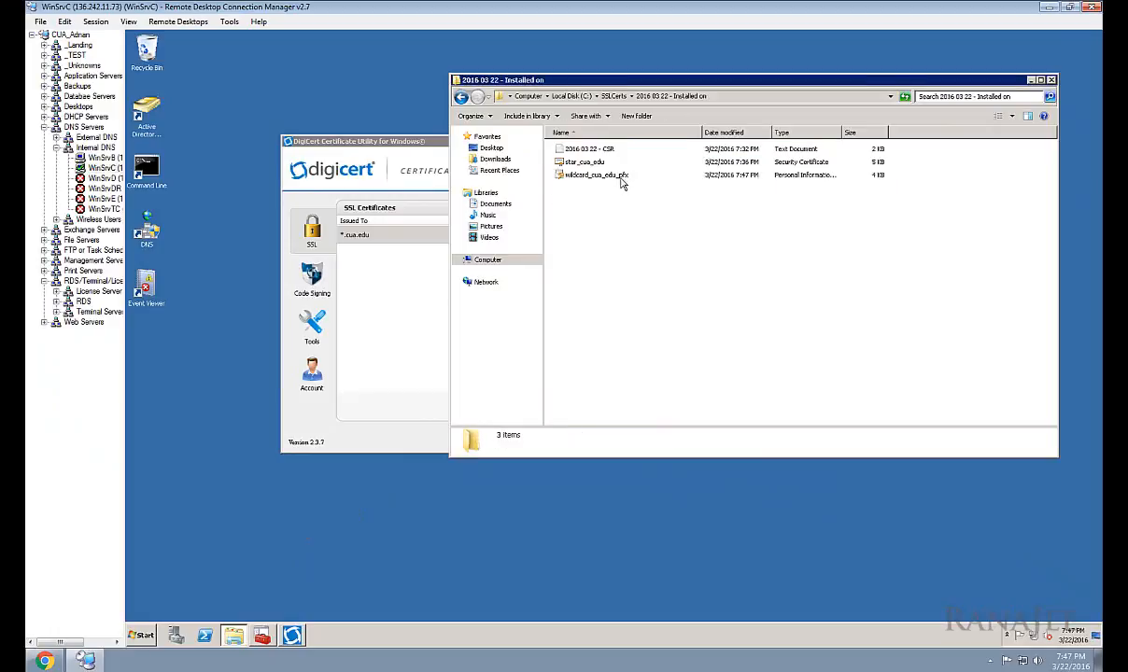
{"action": "left_click", "coordinate": [620, 179]}
{"action": "left_click", "coordinate": [605, 200]}
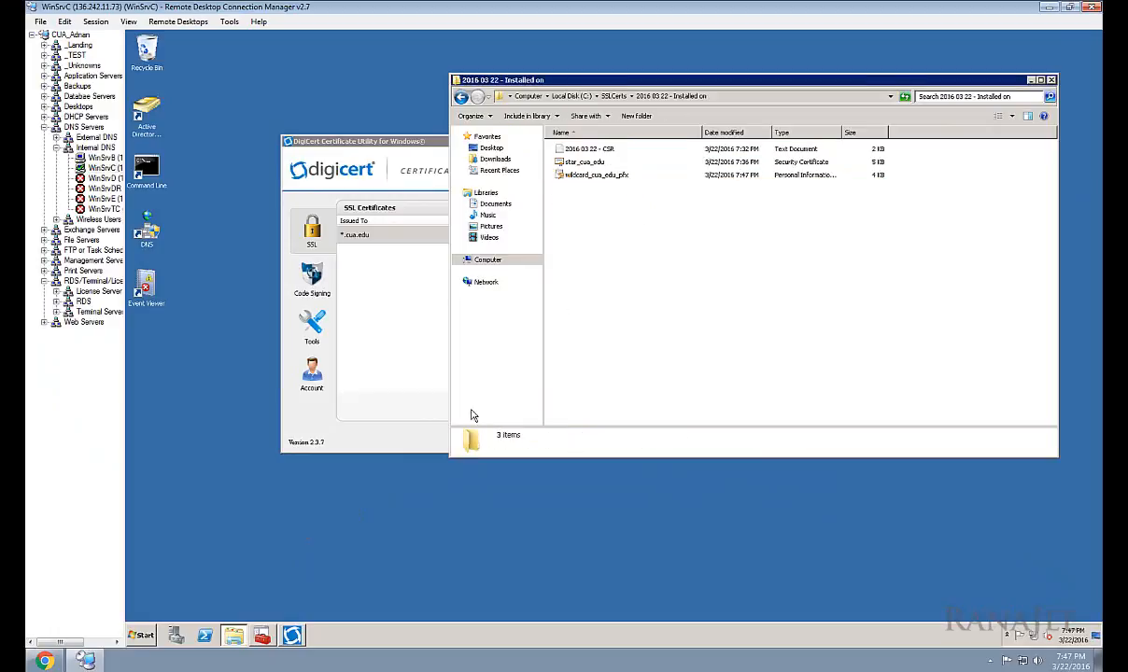
{"action": "left_click", "coordinate": [293, 637]}
{"action": "left_click_drag", "start_coordinate": [398, 169], "coordinate": [411, 133]}
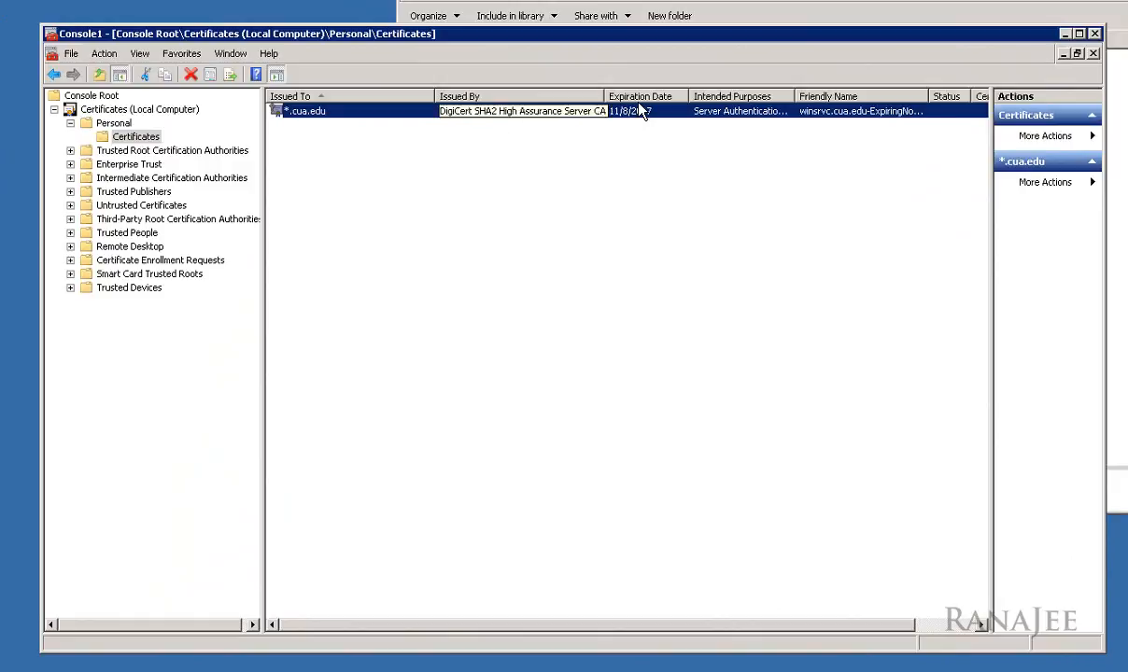
Step: Close Console1 without saving, create a new console, and bring up Add/Remove Snap-in
{"action": "left_click", "coordinate": [1094, 34]}
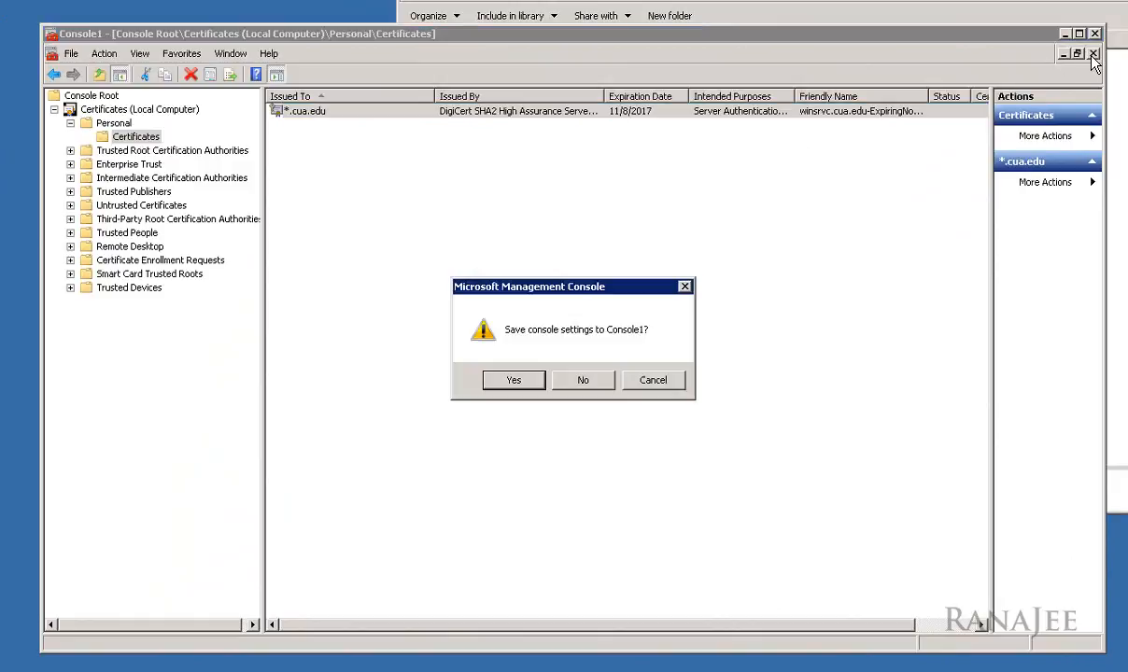
{"action": "left_click", "coordinate": [573, 382]}
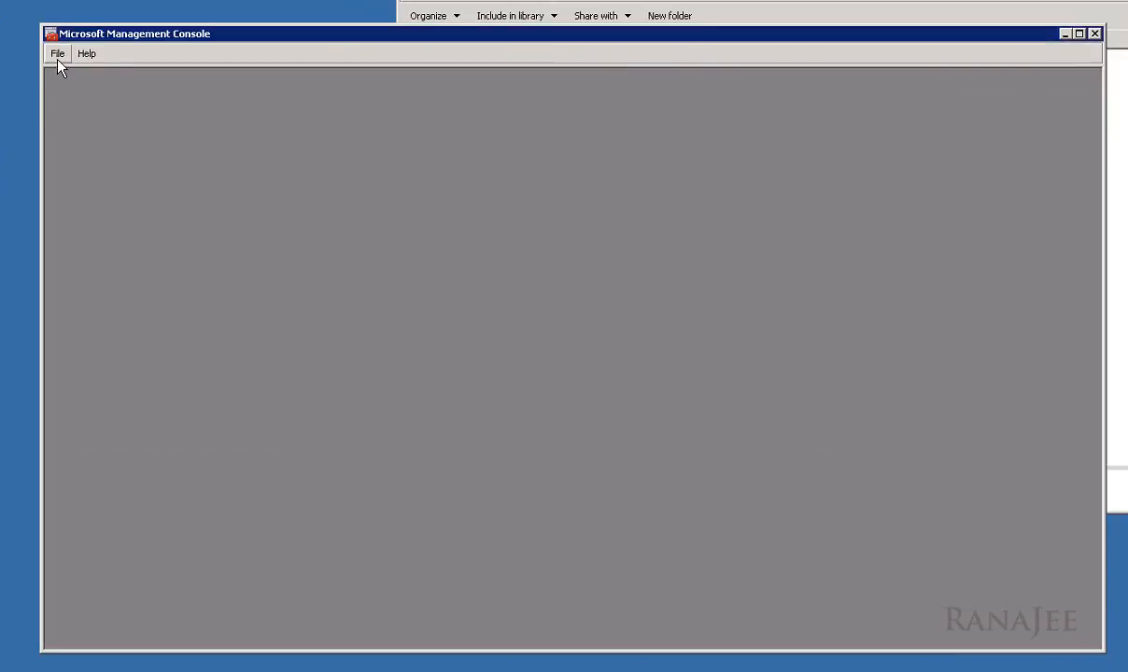
{"action": "left_click", "coordinate": [57, 54]}
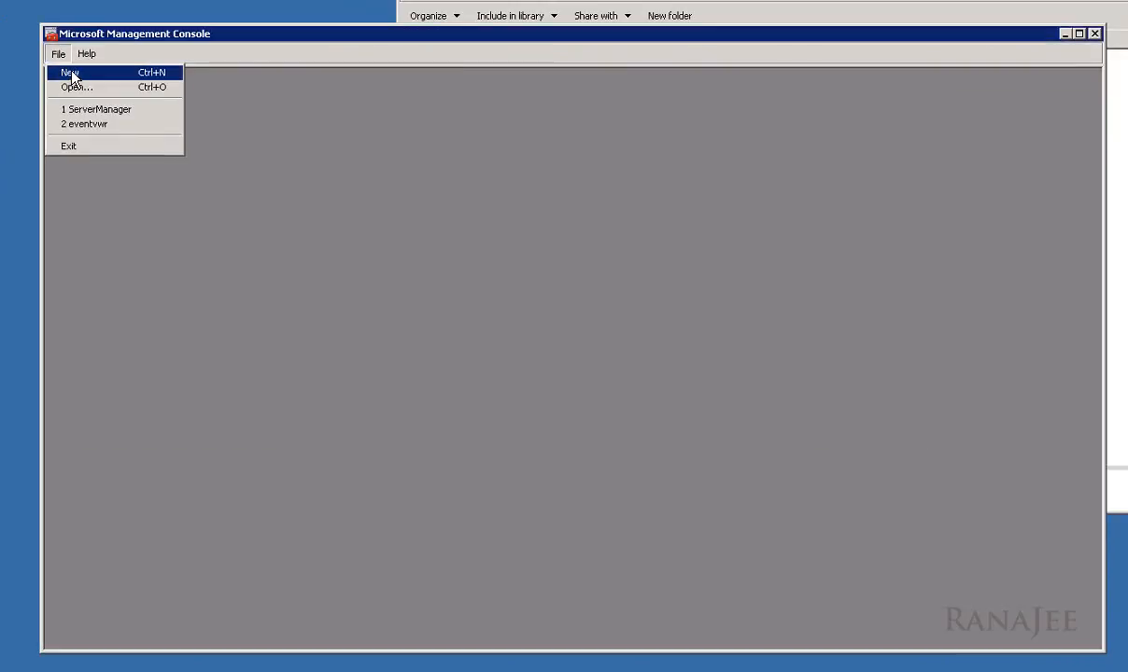
{"action": "left_click", "coordinate": [74, 73]}
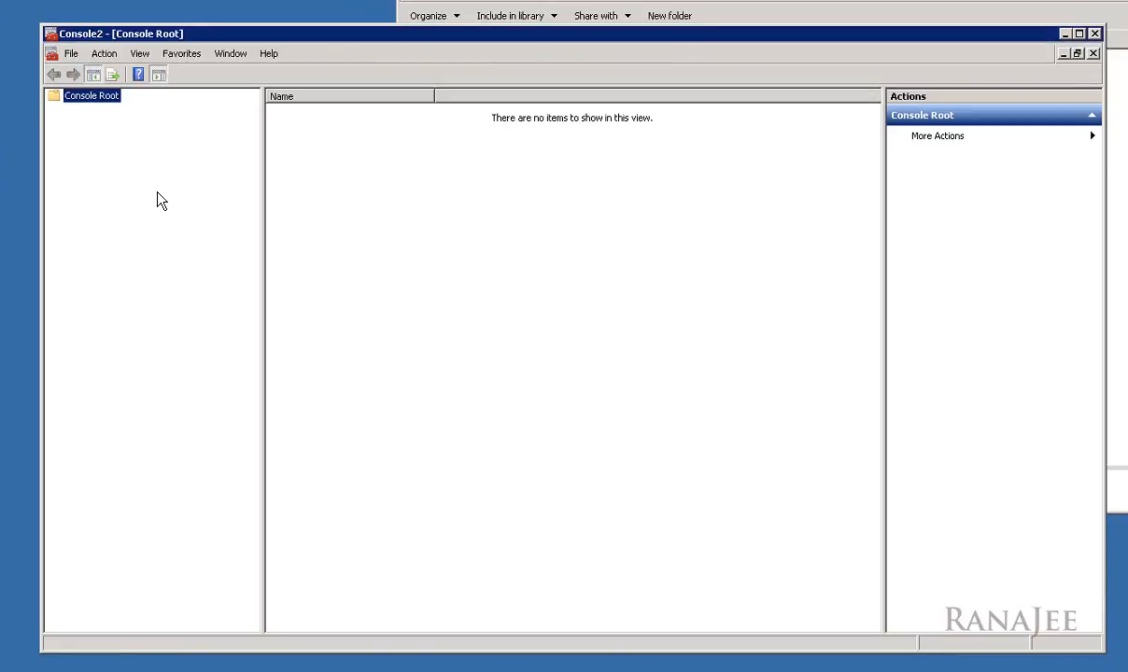
{"action": "left_click", "coordinate": [71, 52]}
Step: Add a Certificates snap-in for the Active Directory Domain Services service account on the local computer, then expand it
{"action": "left_click", "coordinate": [112, 137]}
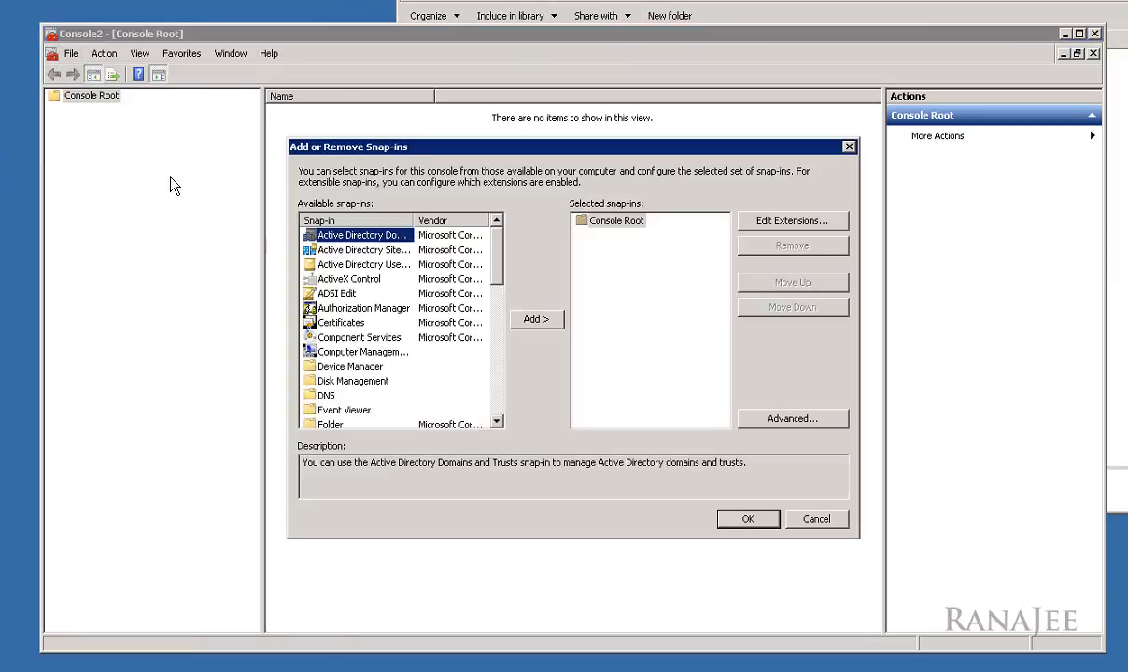
{"action": "left_click", "coordinate": [327, 322]}
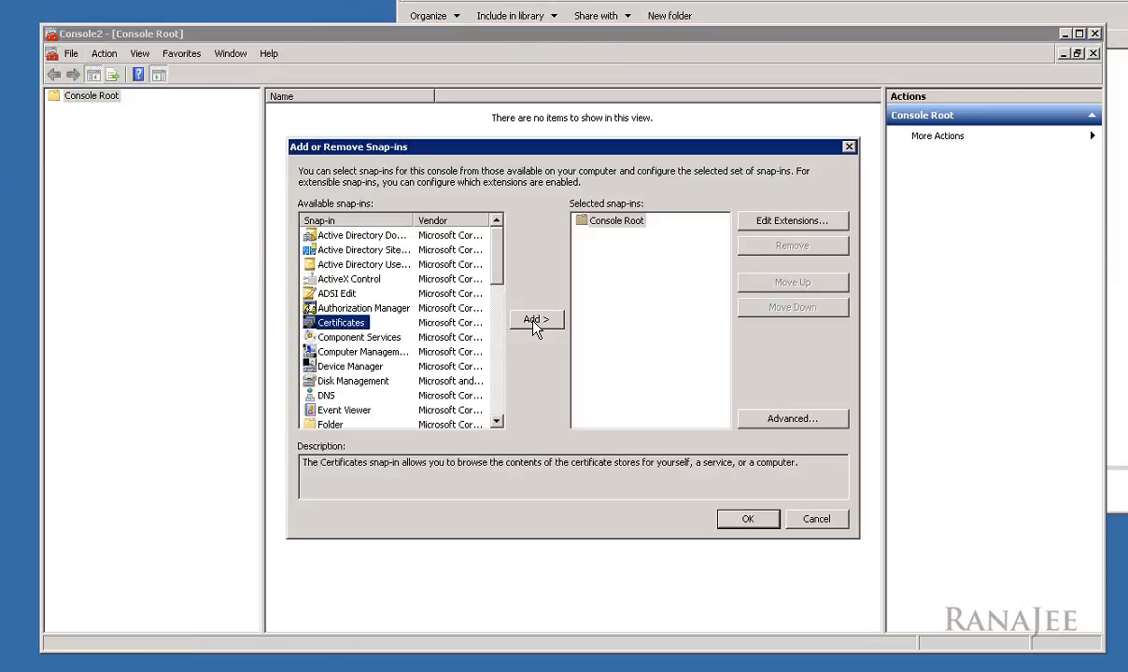
{"action": "left_click", "coordinate": [535, 322]}
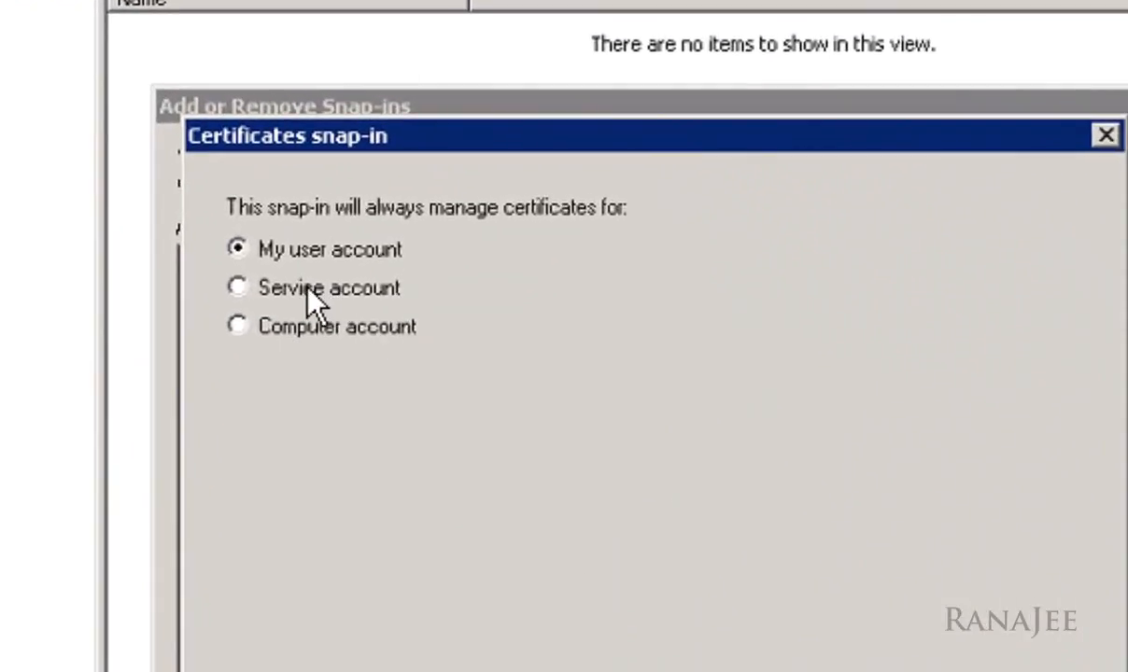
{"action": "left_click", "coordinate": [258, 289]}
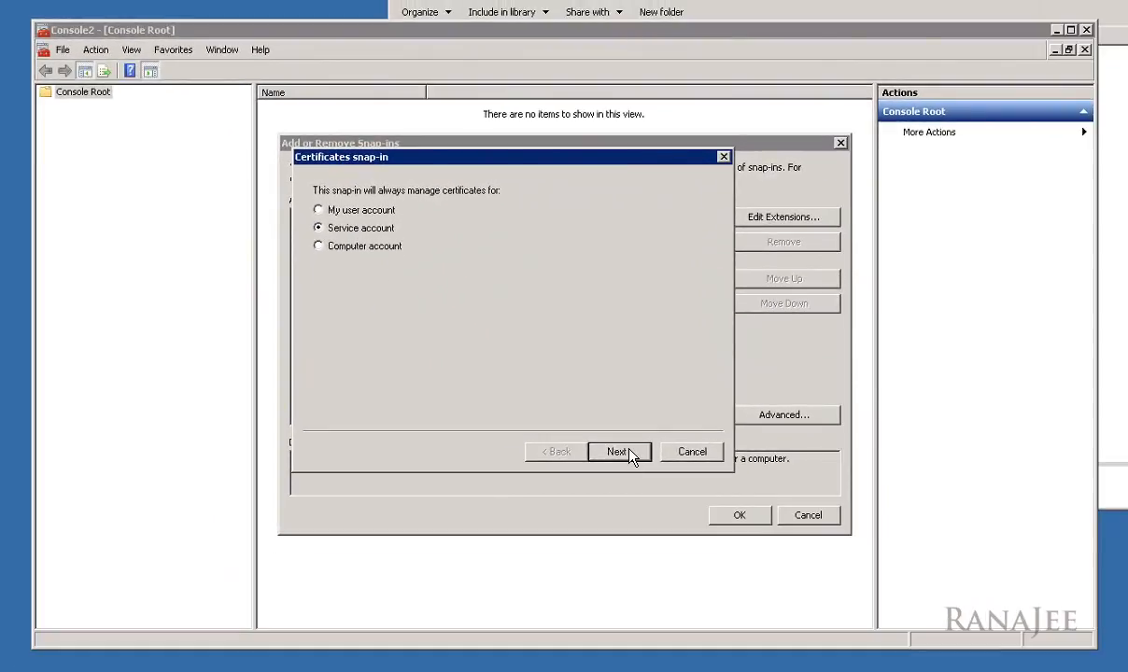
{"action": "left_click", "coordinate": [821, 668]}
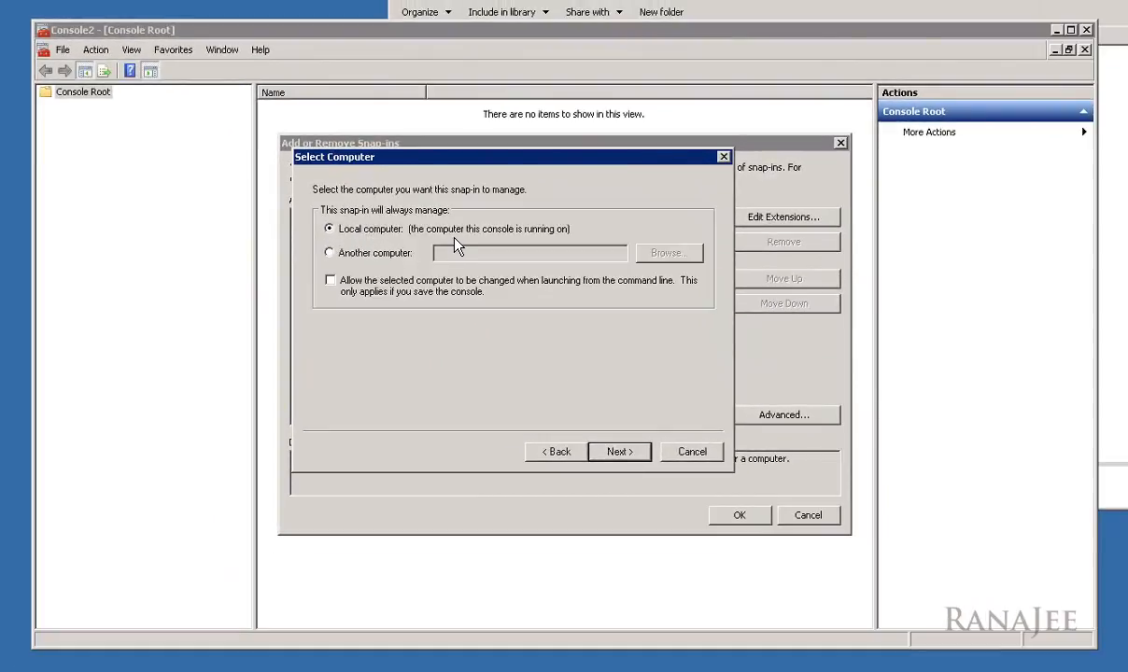
{"action": "left_click", "coordinate": [623, 454]}
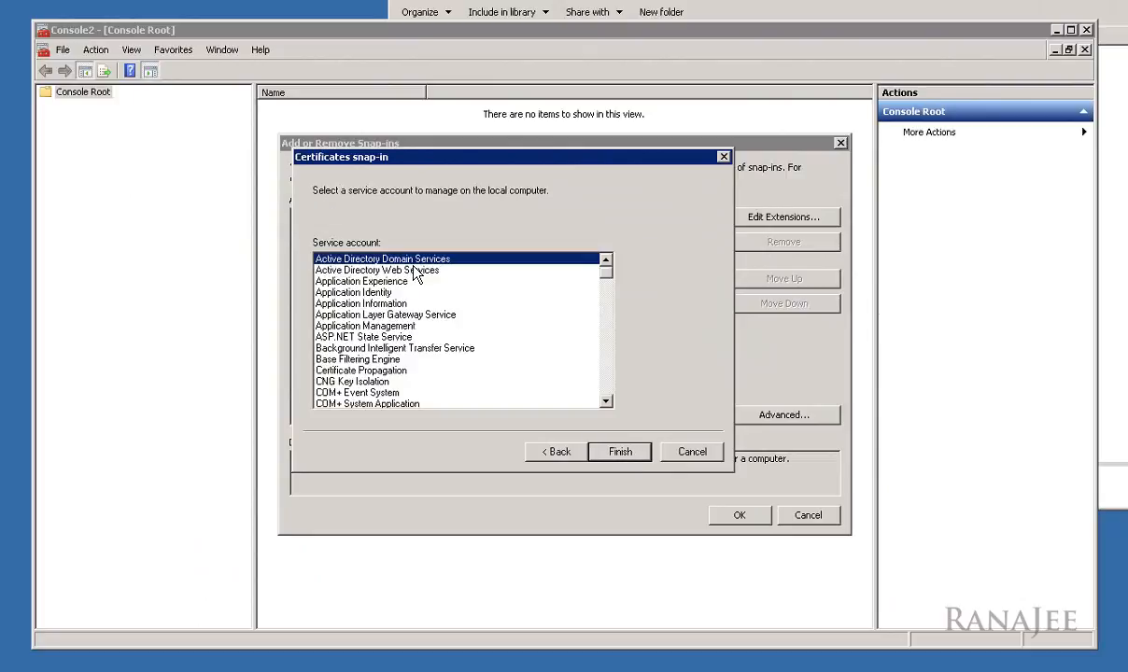
{"action": "left_click", "coordinate": [627, 457]}
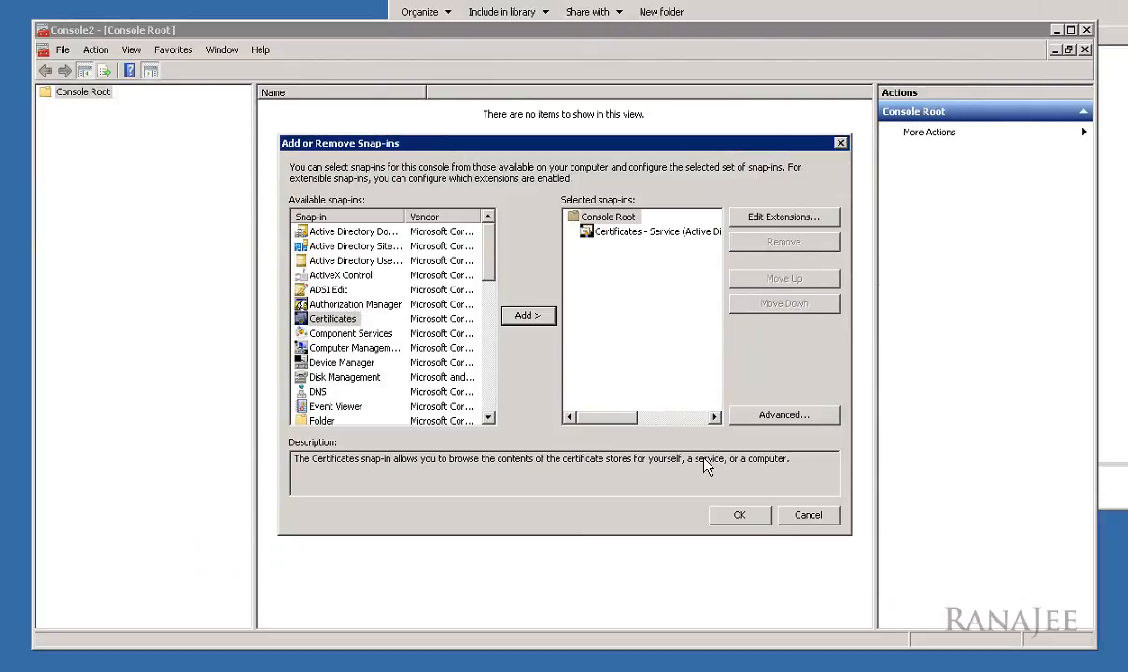
{"action": "left_click", "coordinate": [739, 516]}
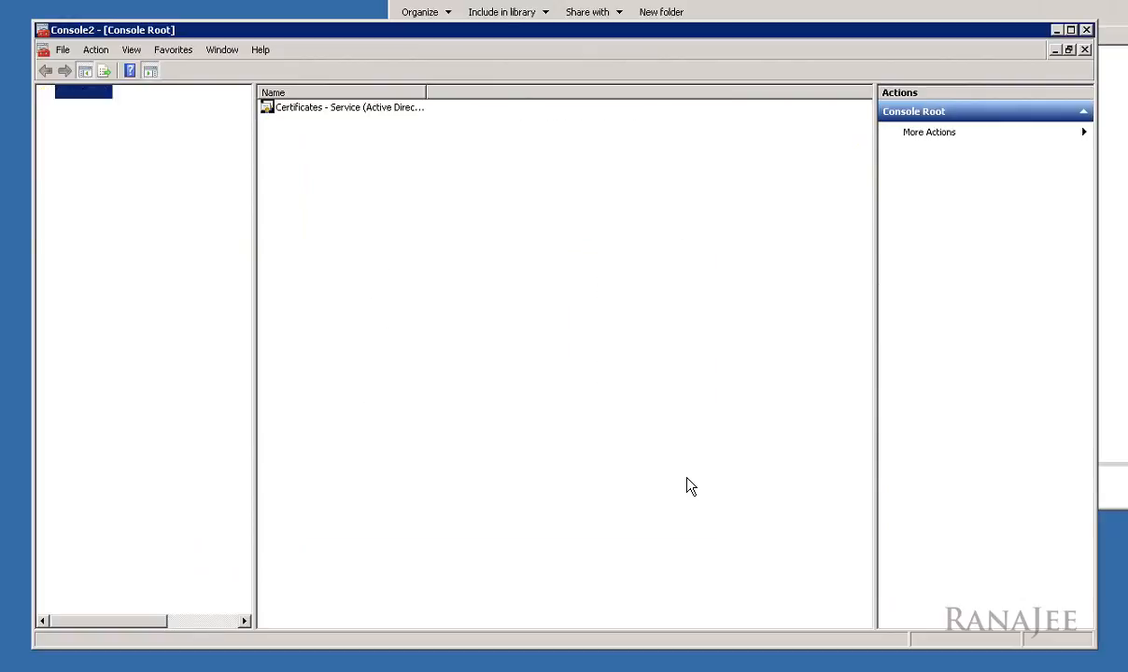
{"action": "left_click", "coordinate": [45, 105]}
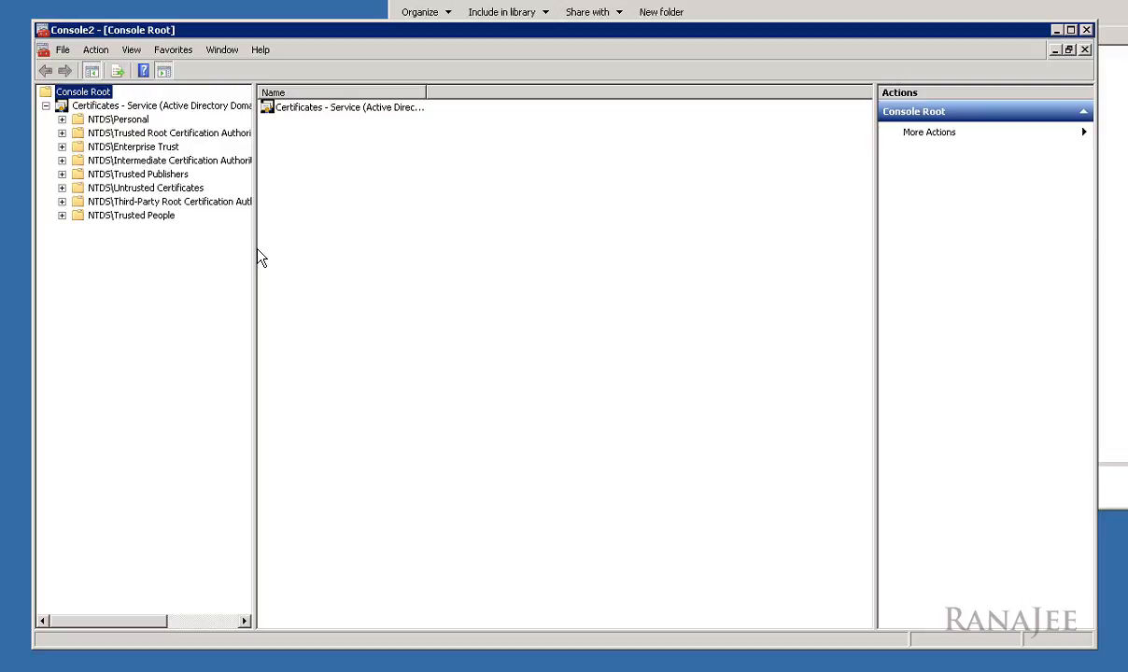
Step: Widen the tree pane and show the empty NTDS\Personal store under the Active Directory Domain Services certificates
{"action": "left_click_drag", "start_coordinate": [254, 249], "coordinate": [296, 251]}
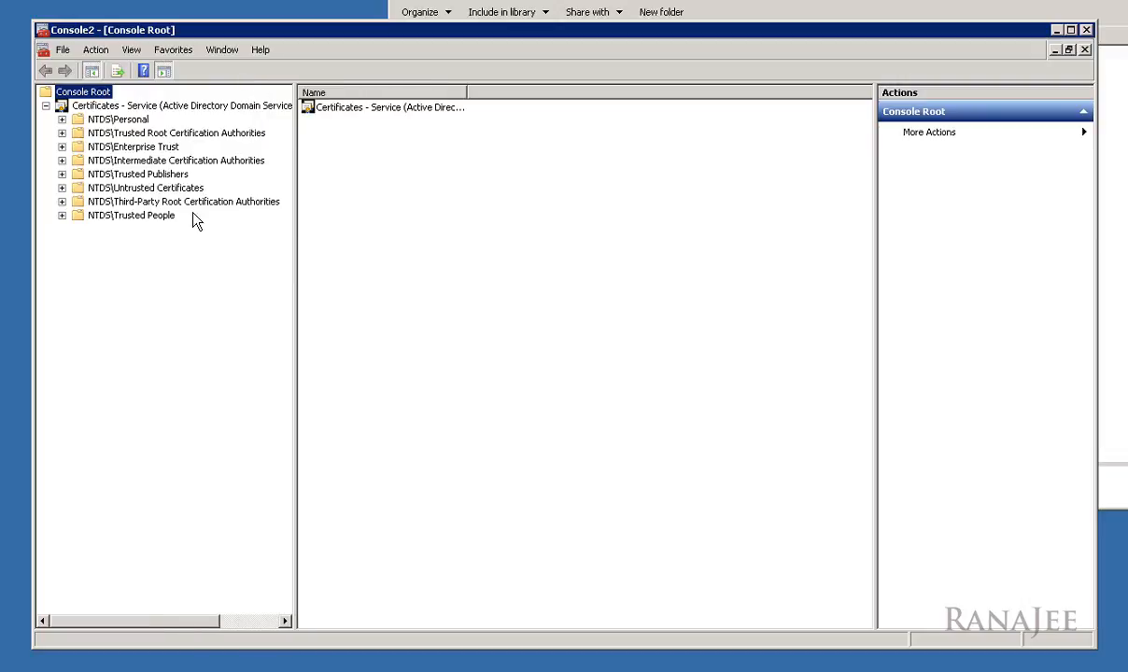
{"action": "left_click", "coordinate": [62, 120]}
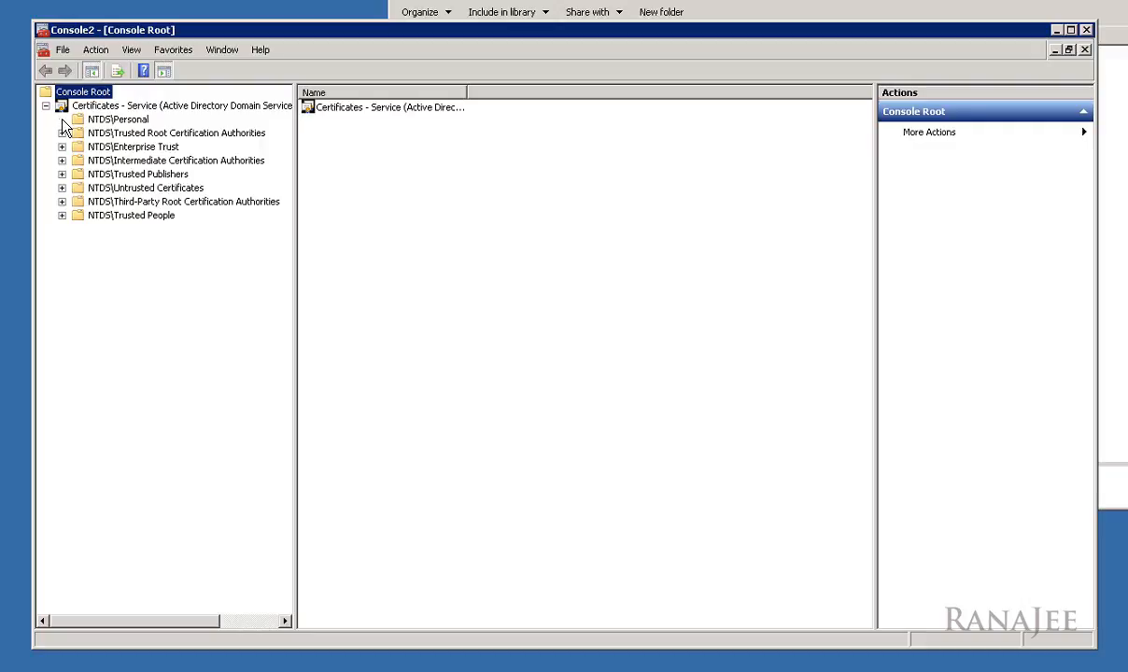
{"action": "left_click", "coordinate": [131, 121]}
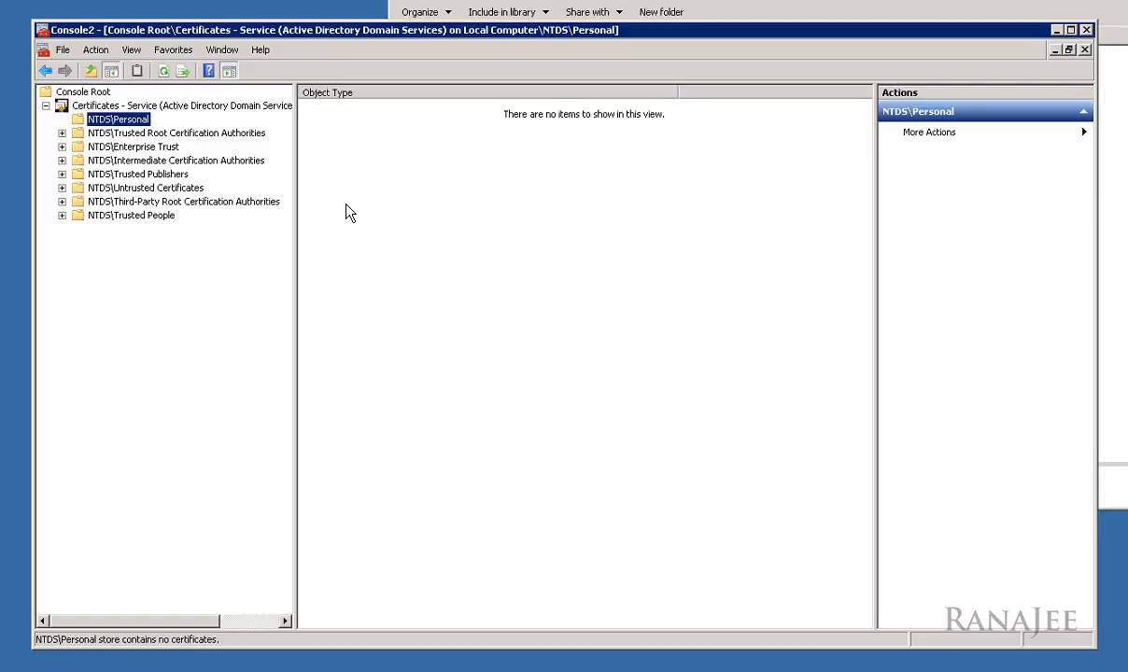
{"action": "left_click_drag", "start_coordinate": [424, 32], "coordinate": [415, 44]}
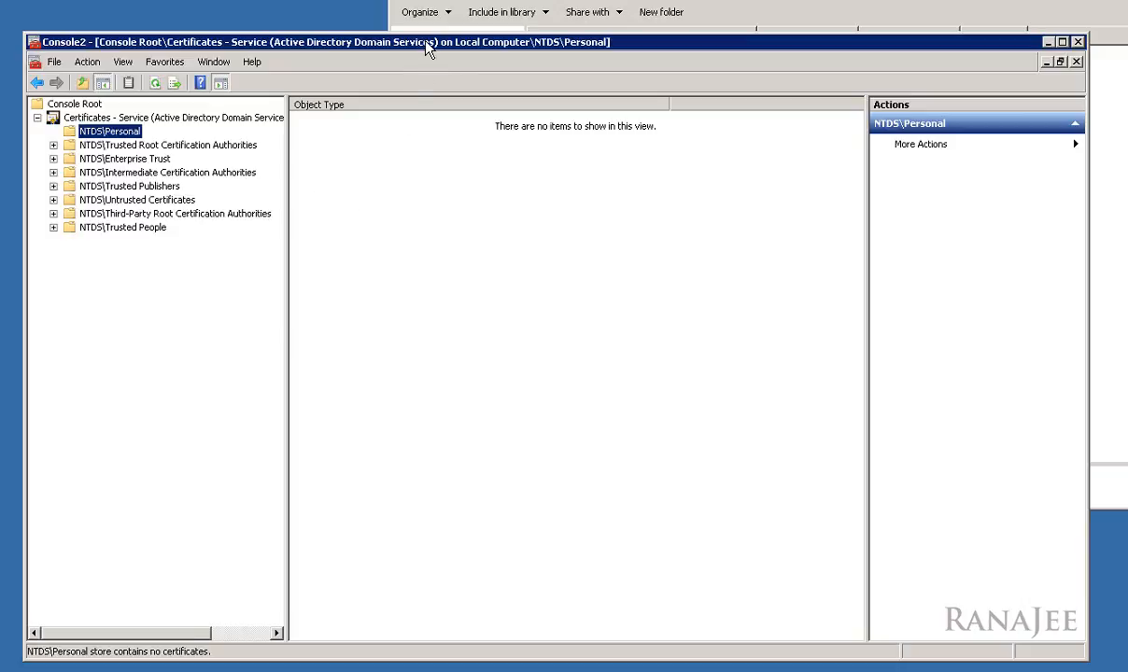
{"action": "left_click_drag", "start_coordinate": [425, 43], "coordinate": [441, 69]}
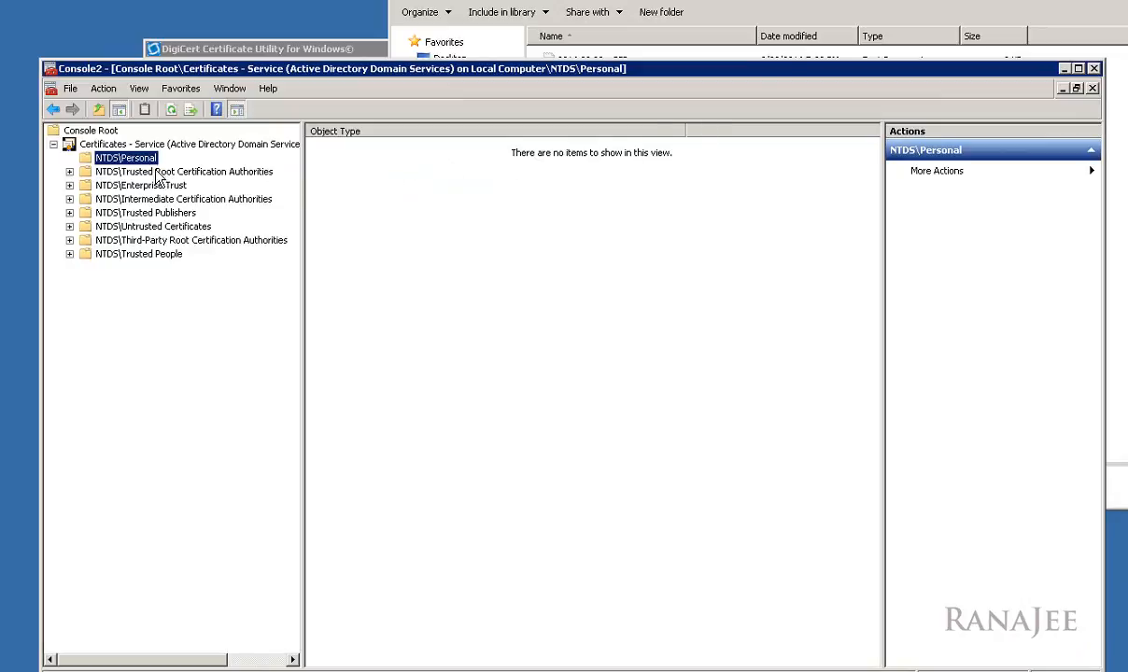
Step: Start the Certificate Import Wizard on NTDS\Personal and browse for the file to import
{"action": "left_click", "coordinate": [755, 52]}
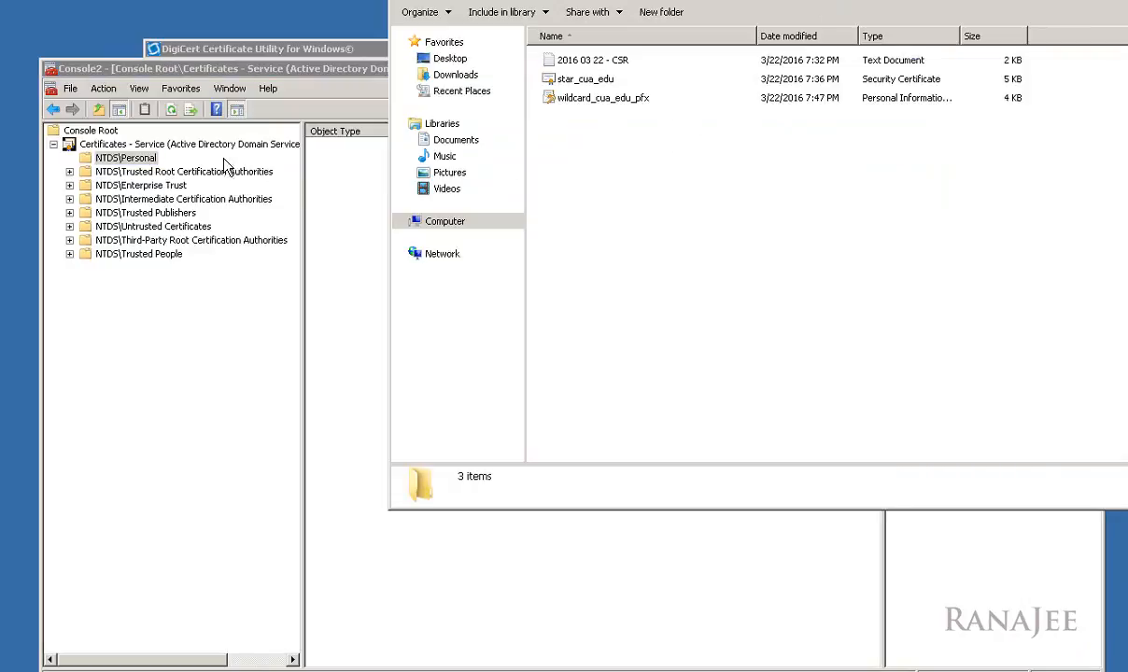
{"action": "left_click", "coordinate": [122, 156]}
{"action": "right_click", "coordinate": [146, 159]}
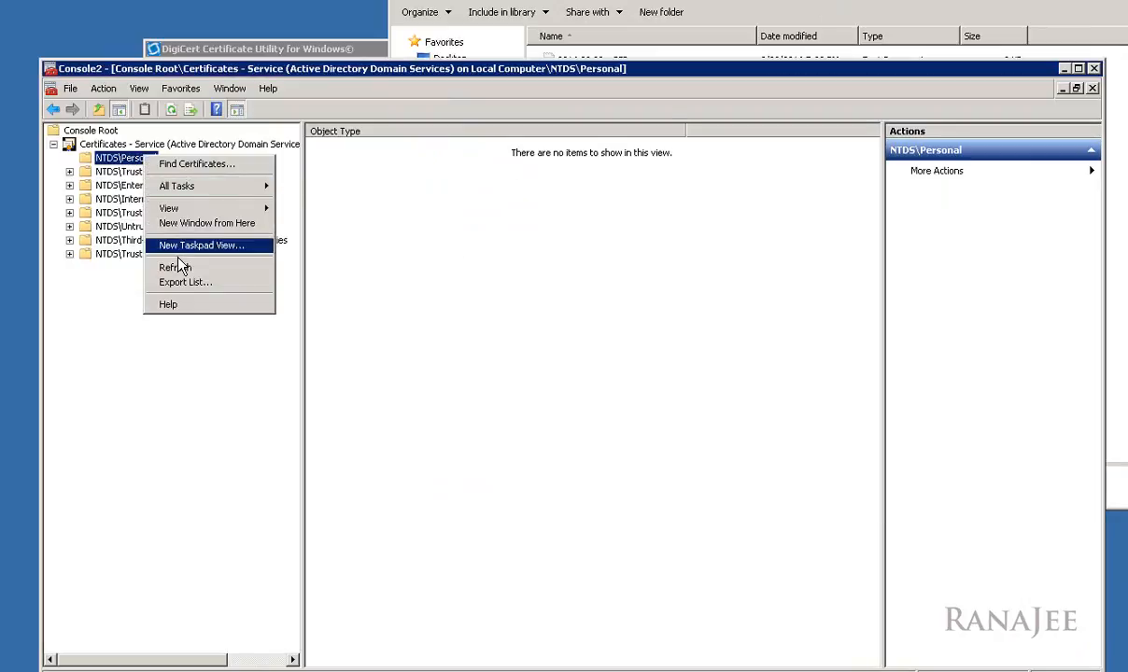
{"action": "mouse_move", "coordinate": [200, 186]}
{"action": "left_click", "coordinate": [313, 208]}
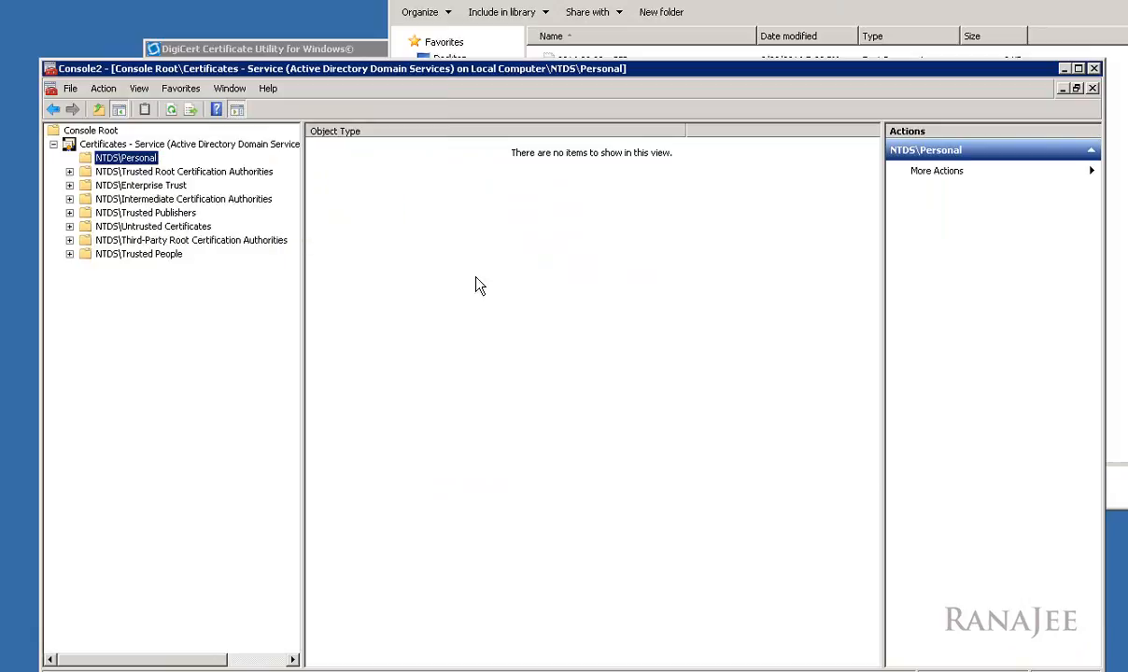
{"action": "left_click", "coordinate": [378, 445]}
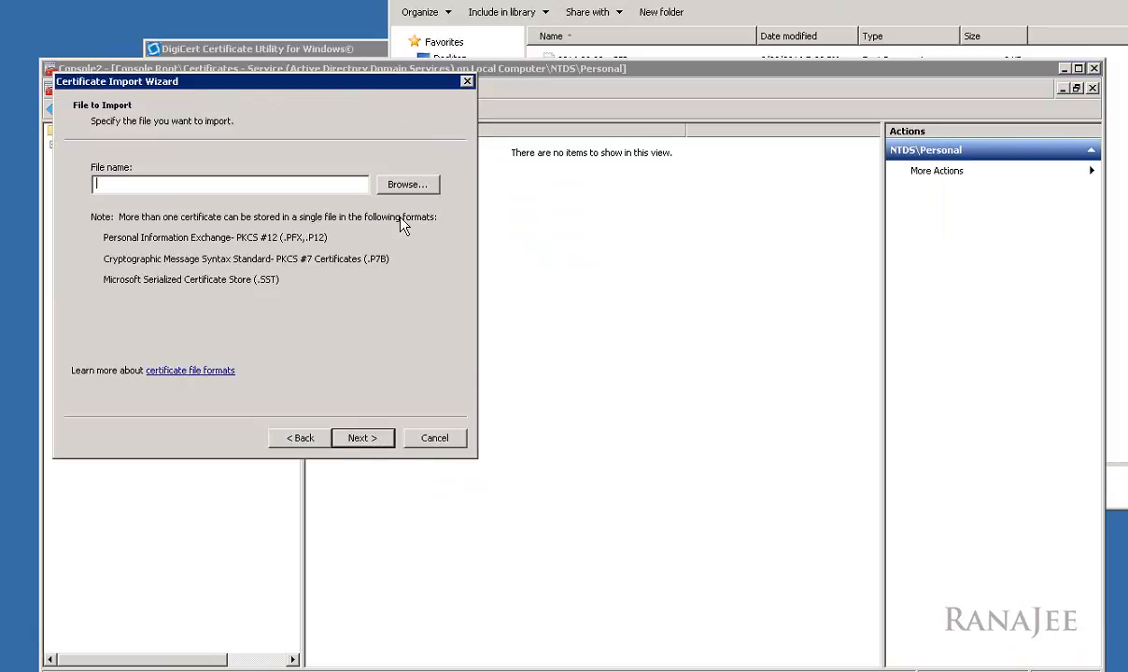
{"action": "left_click", "coordinate": [402, 183]}
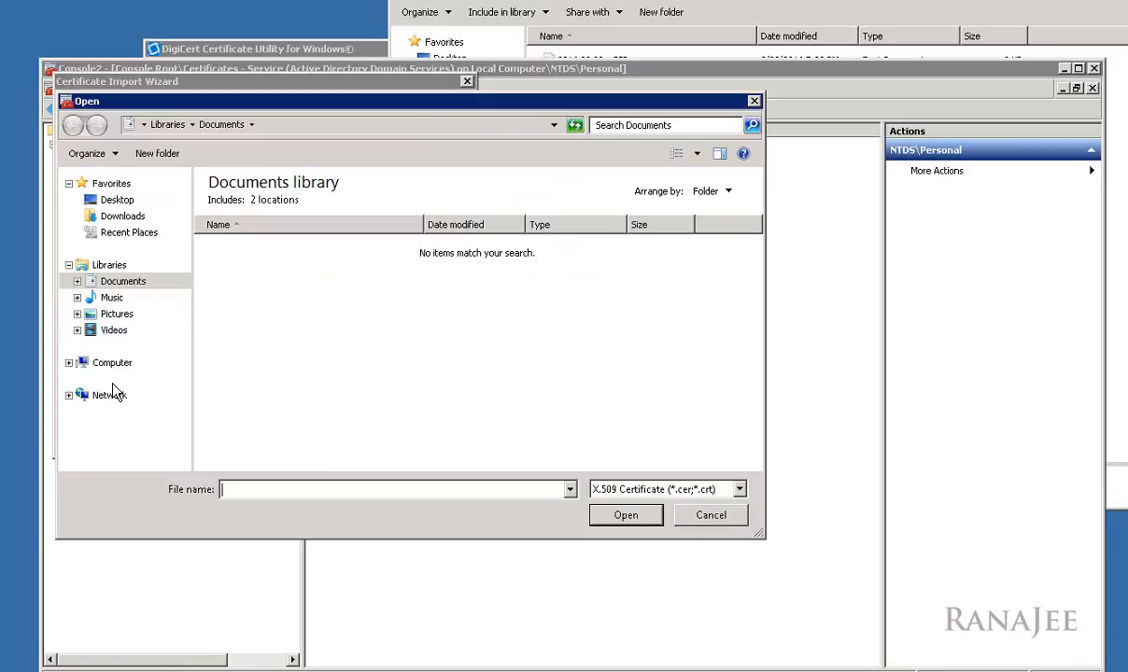
Step: Pick wildcard_cua_edu_pfx from C:\SSLCerts\2016 03 22 - Installed on, showing All Files (*.*)
{"action": "left_click", "coordinate": [93, 364]}
{"action": "left_click", "coordinate": [341, 224]}
{"action": "double_click", "coordinate": [341, 224]}
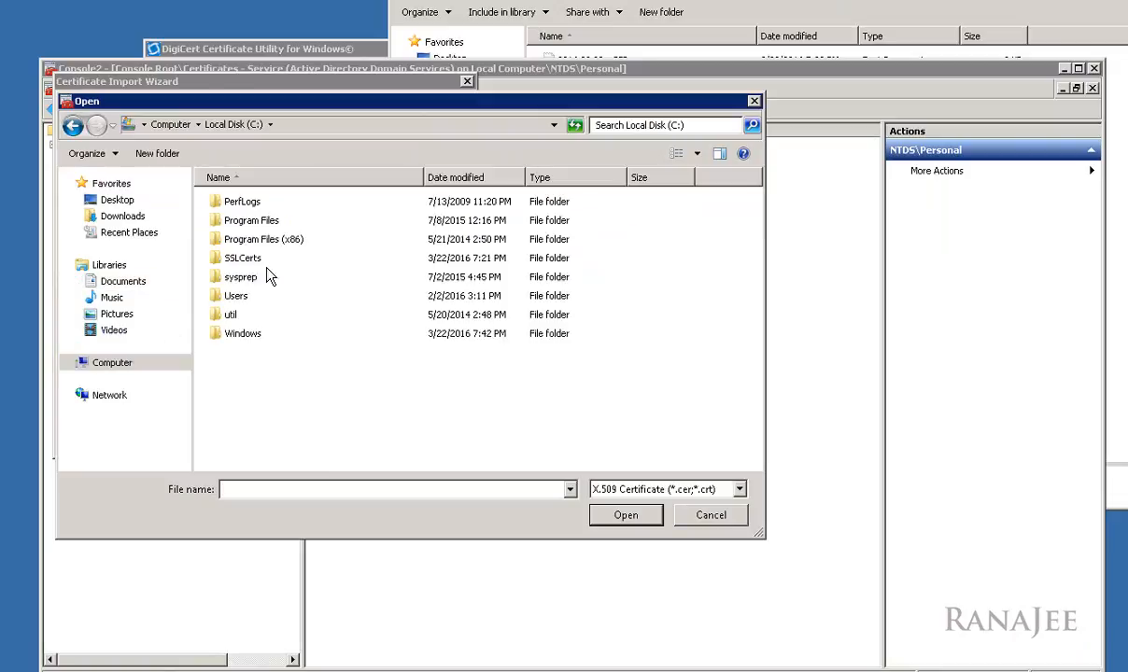
{"action": "double_click", "coordinate": [248, 262]}
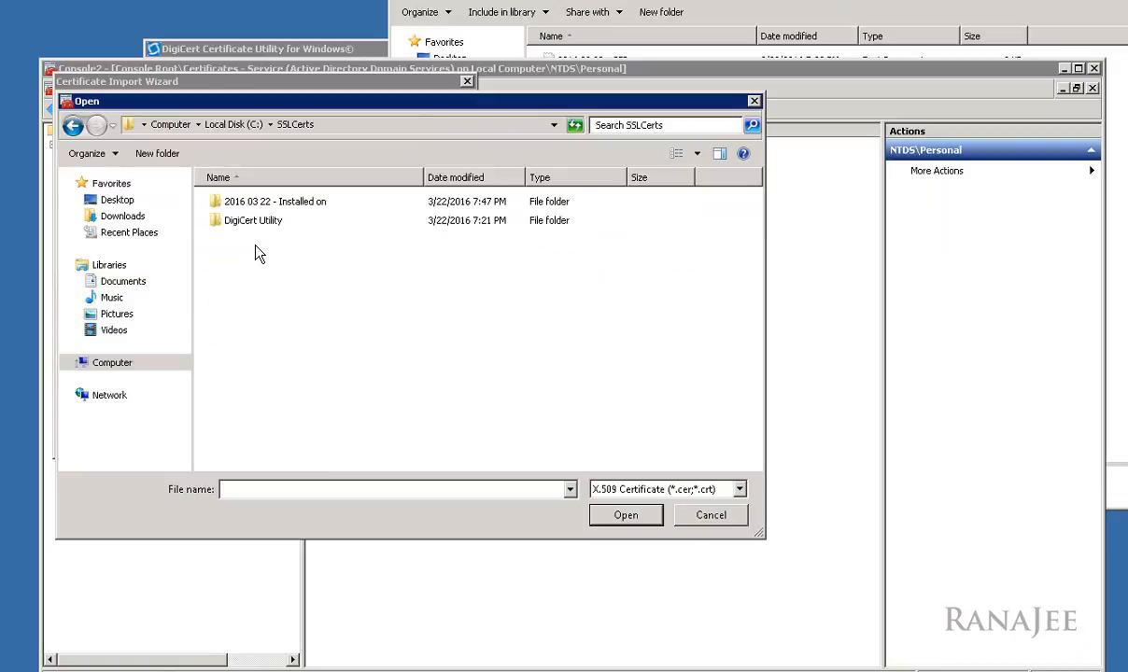
{"action": "double_click", "coordinate": [275, 206]}
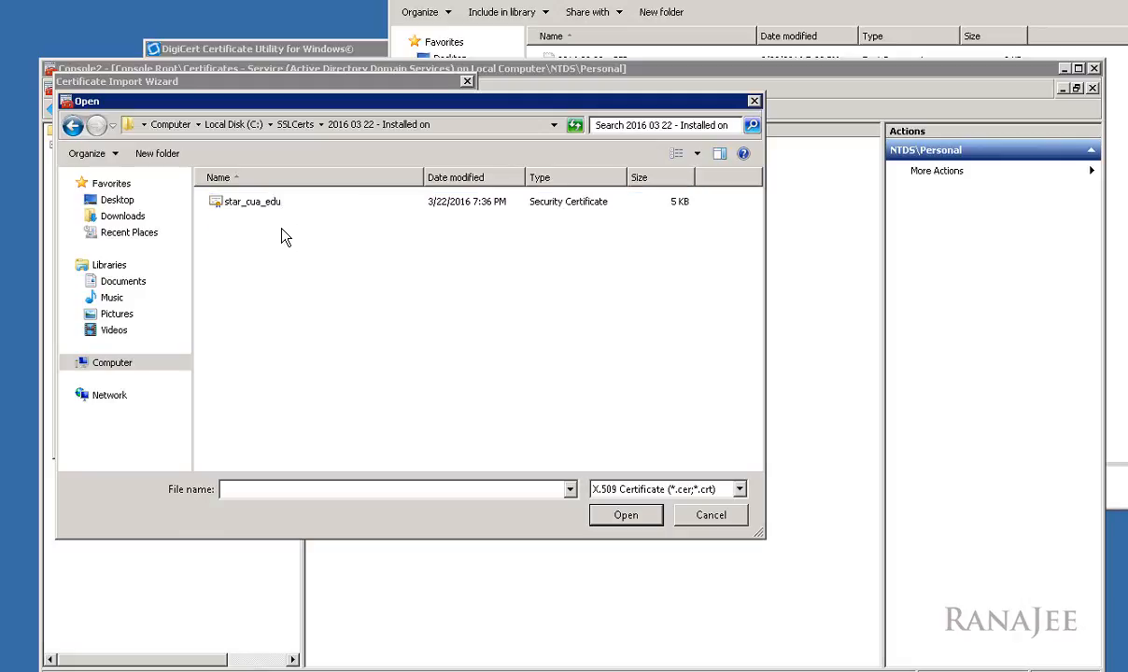
{"action": "left_click", "coordinate": [692, 490]}
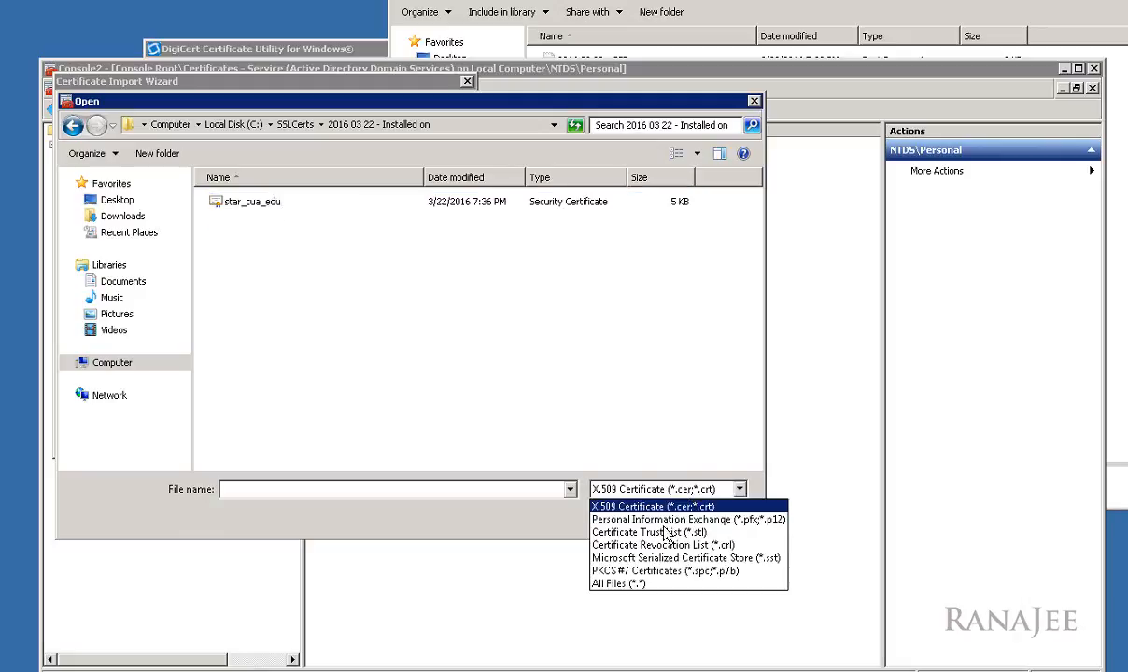
{"action": "left_click", "coordinate": [638, 588]}
{"action": "left_click", "coordinate": [306, 242]}
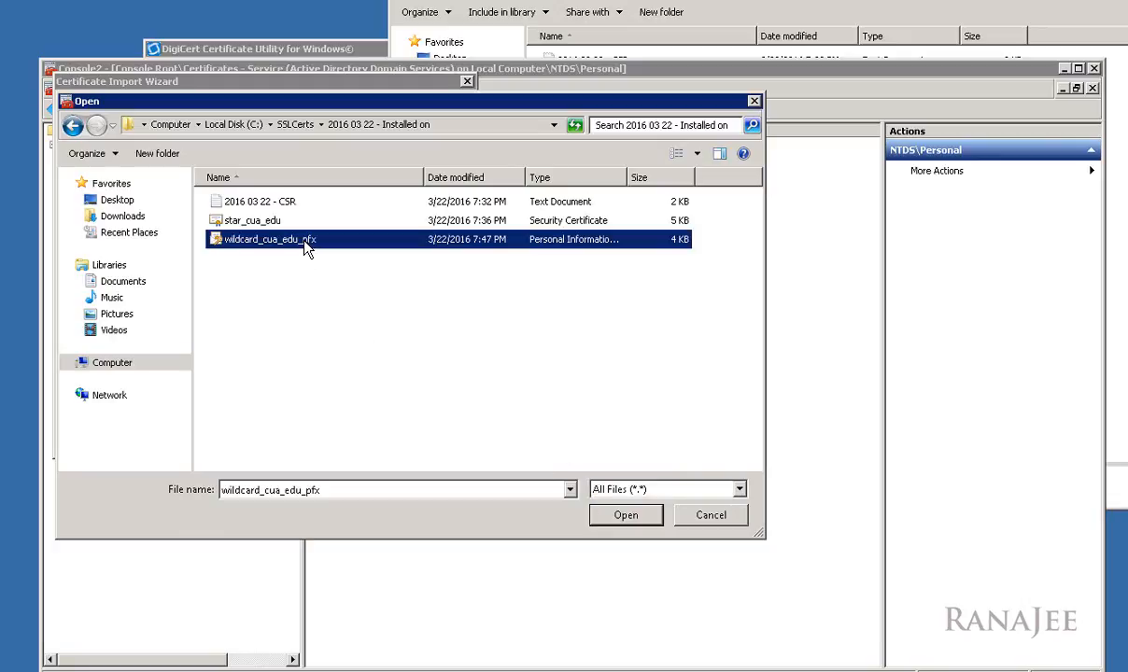
{"action": "left_click", "coordinate": [347, 262]}
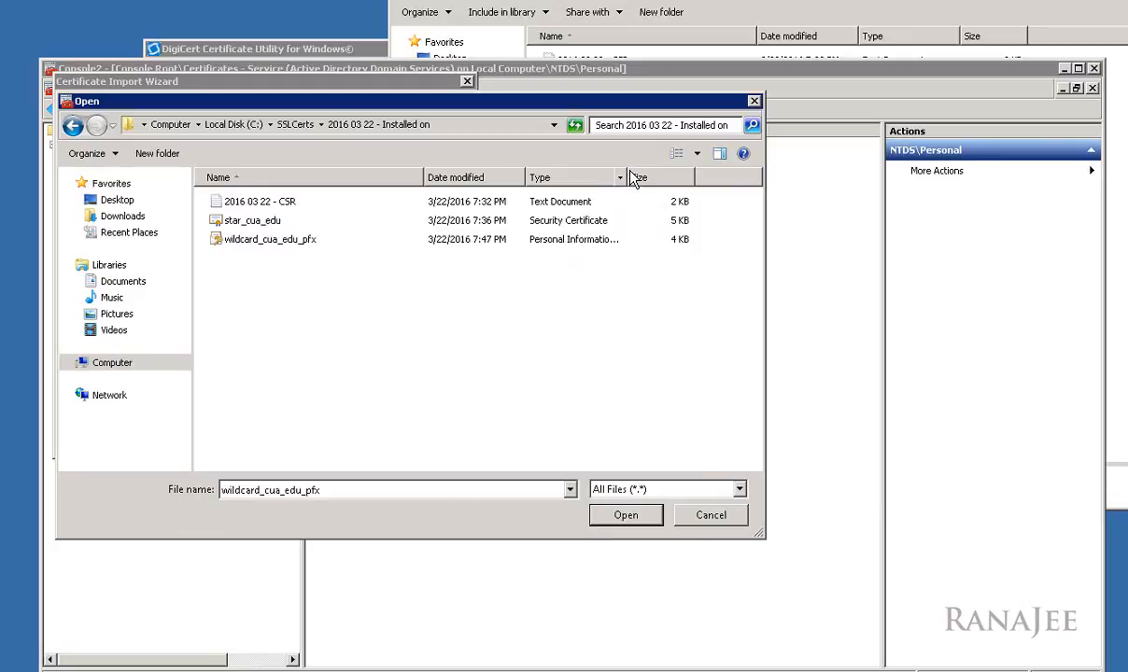
{"action": "left_click", "coordinate": [347, 240]}
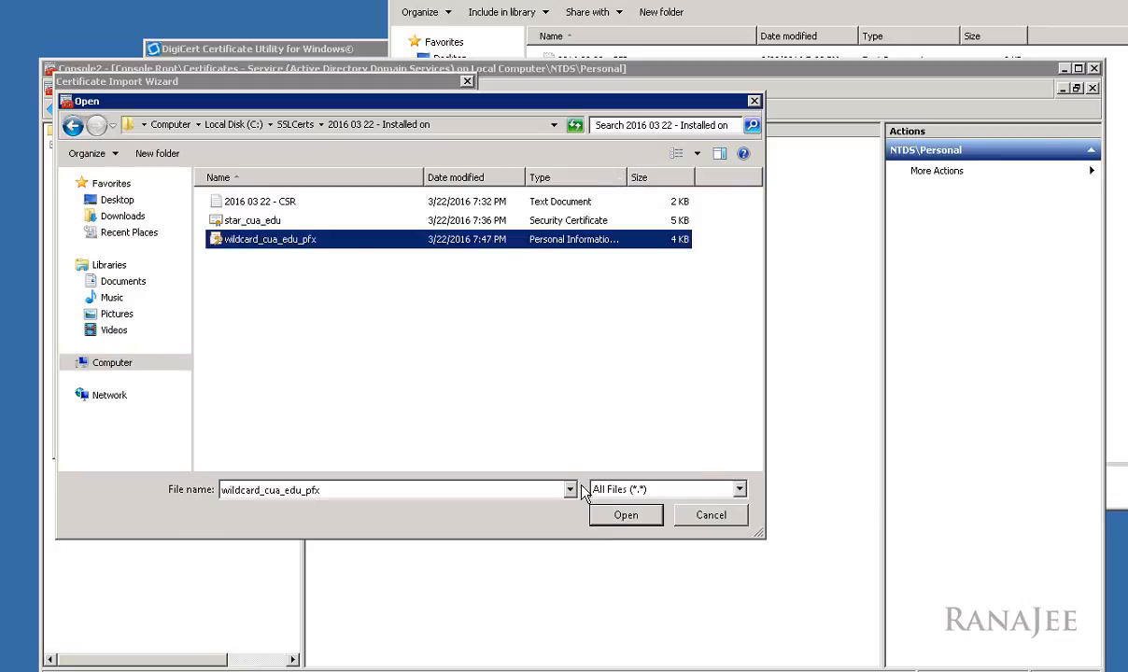
{"action": "left_click", "coordinate": [626, 517]}
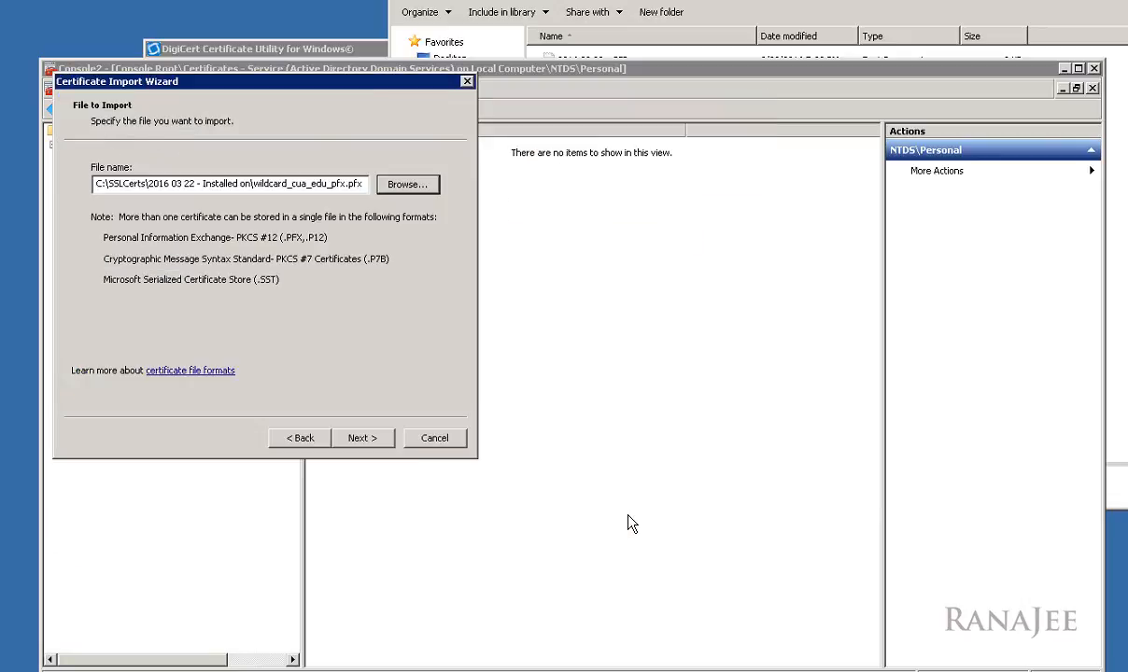
Step: Paste in the private key password for the .pfx file
{"action": "left_click", "coordinate": [371, 441]}
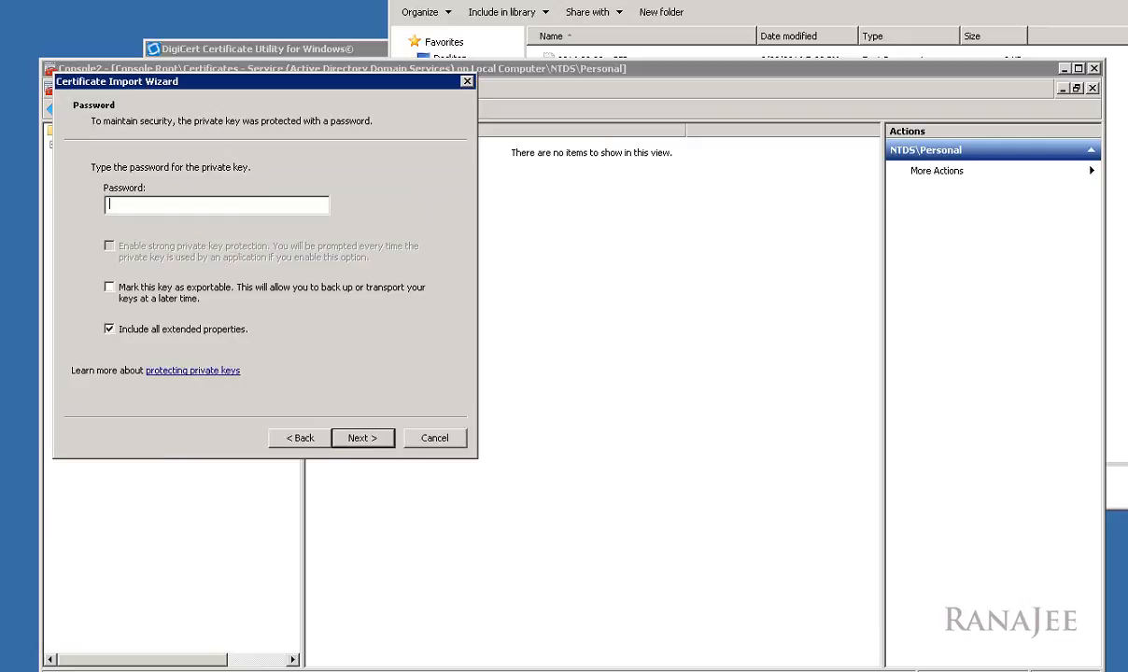
{"action": "key", "text": "ctrl+v"}
{"action": "left_click", "coordinate": [360, 437]}
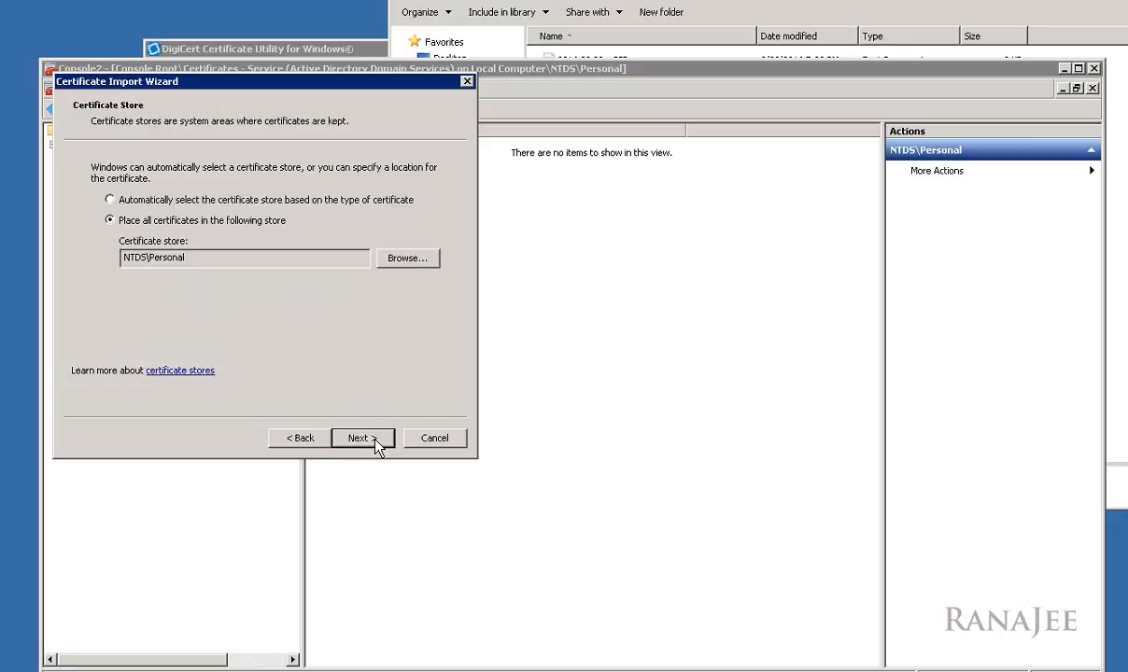
Step: Keep NTDS\Personal as the target store, check the file path in the summary, and finish the import
{"action": "double_click", "coordinate": [196, 262]}
{"action": "left_click", "coordinate": [217, 261]}
{"action": "left_click", "coordinate": [370, 435]}
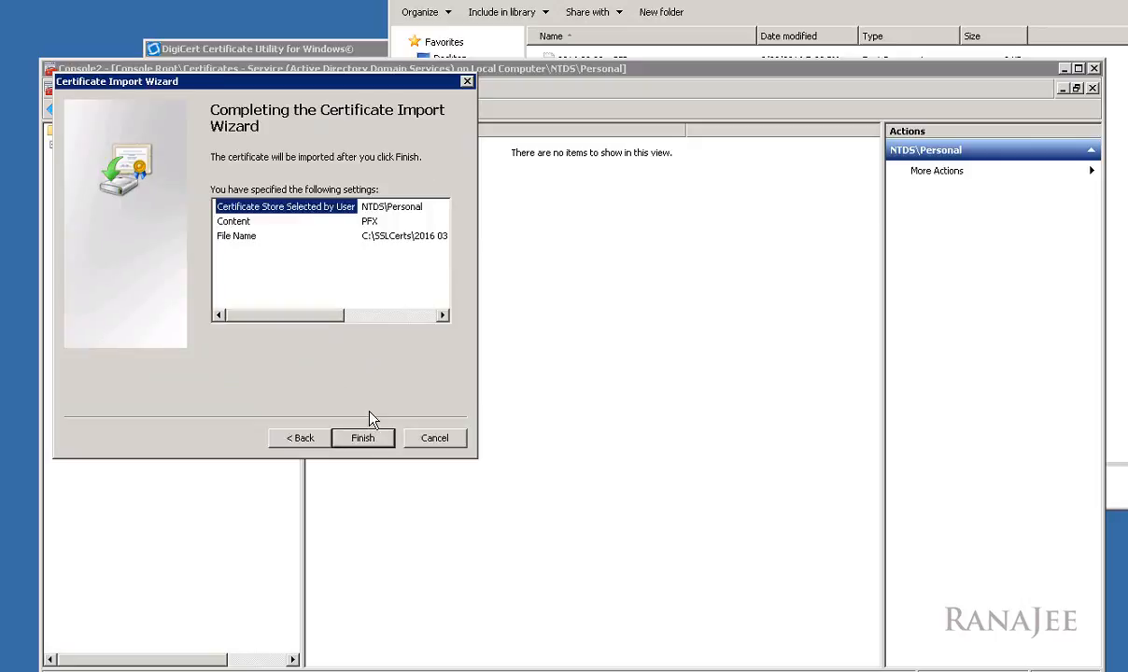
{"action": "left_click", "coordinate": [390, 316]}
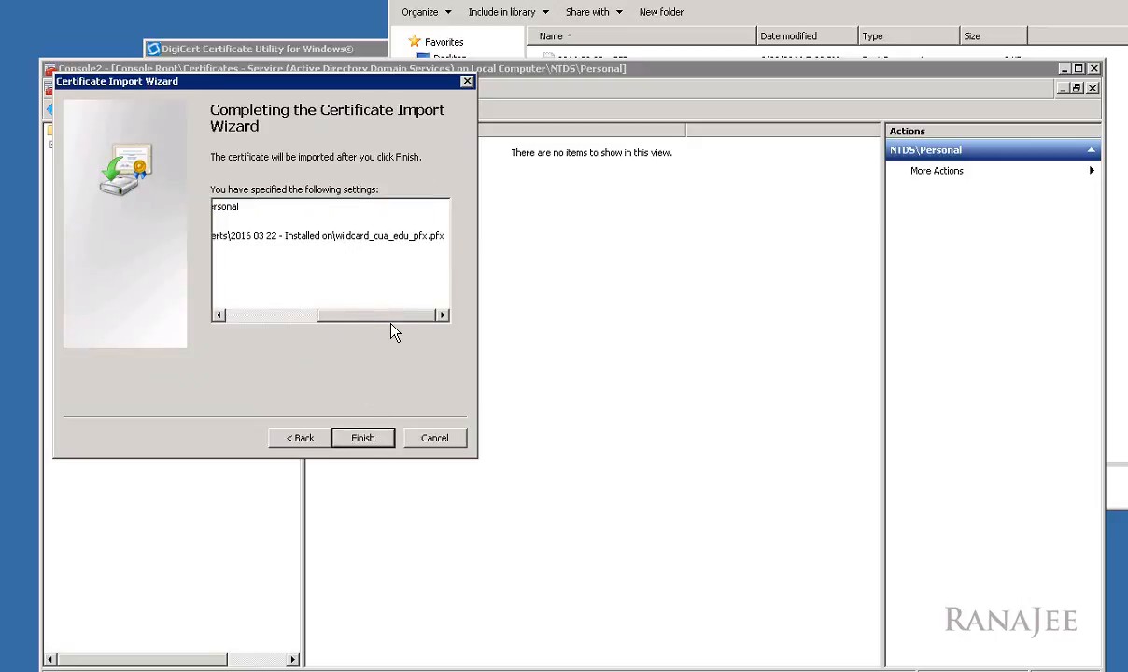
{"action": "left_click_drag", "start_coordinate": [355, 324], "coordinate": [254, 325]}
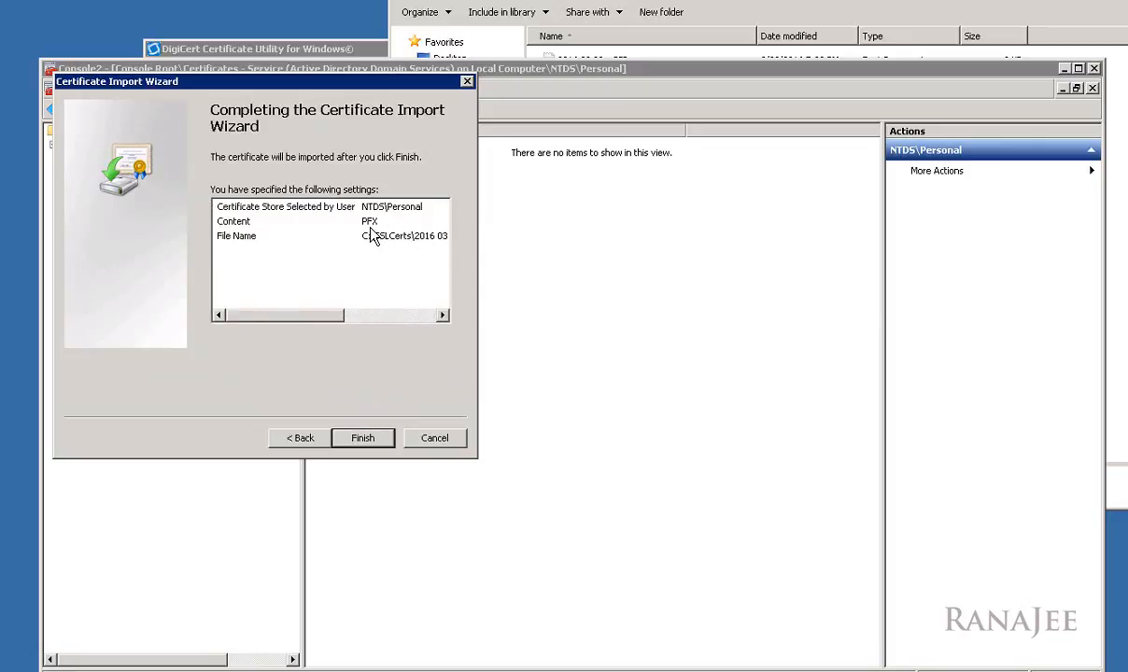
{"action": "left_click_drag", "start_coordinate": [334, 320], "coordinate": [411, 320]}
{"action": "left_click", "coordinate": [378, 438]}
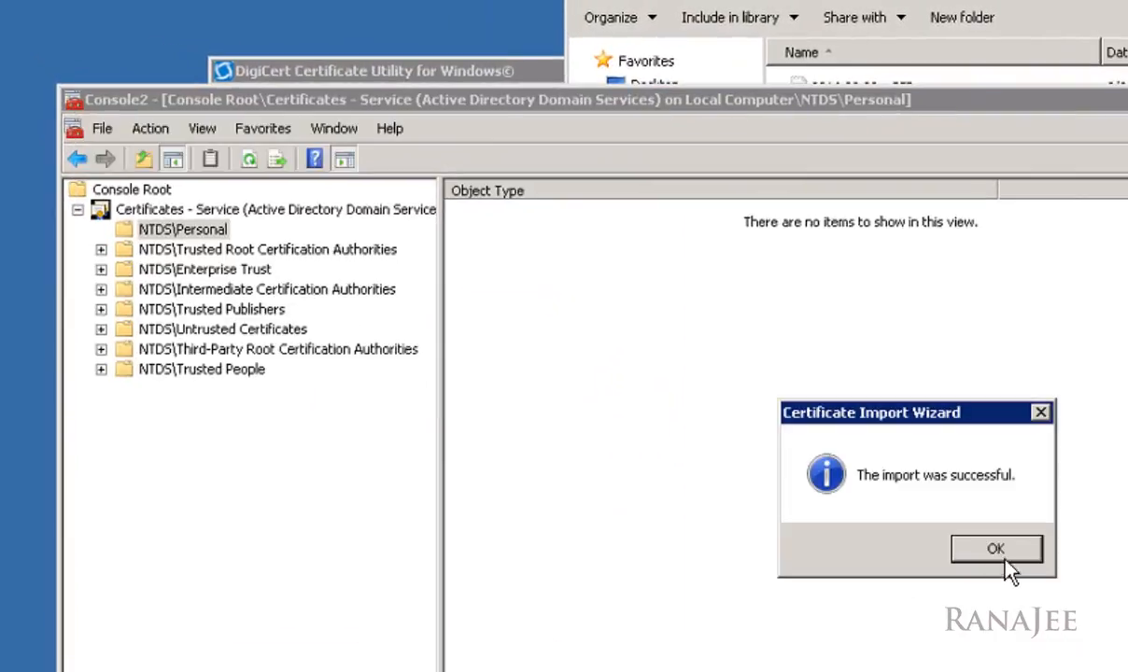
Step: Dismiss the success message and view NTDS\Personal Certificates, which list *.cua.edu from DigiCert SHA2 High Assurance Server CA
{"action": "left_click", "coordinate": [996, 549]}
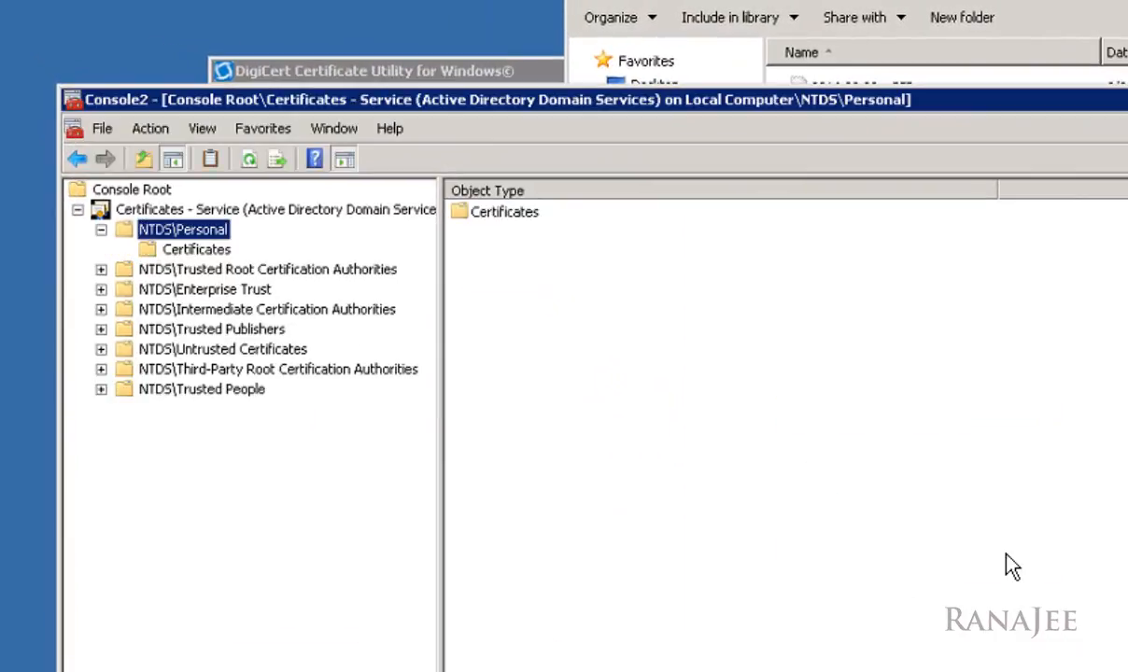
{"action": "left_click", "coordinate": [192, 251]}
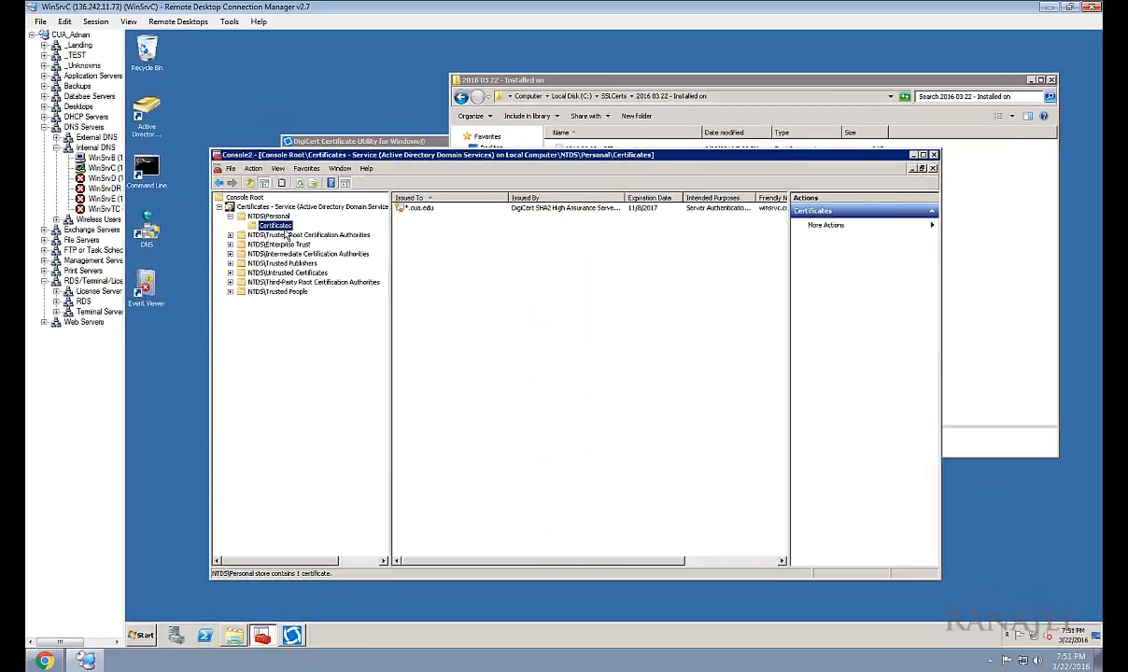
{"action": "left_click_drag", "start_coordinate": [364, 151], "coordinate": [408, 154]}
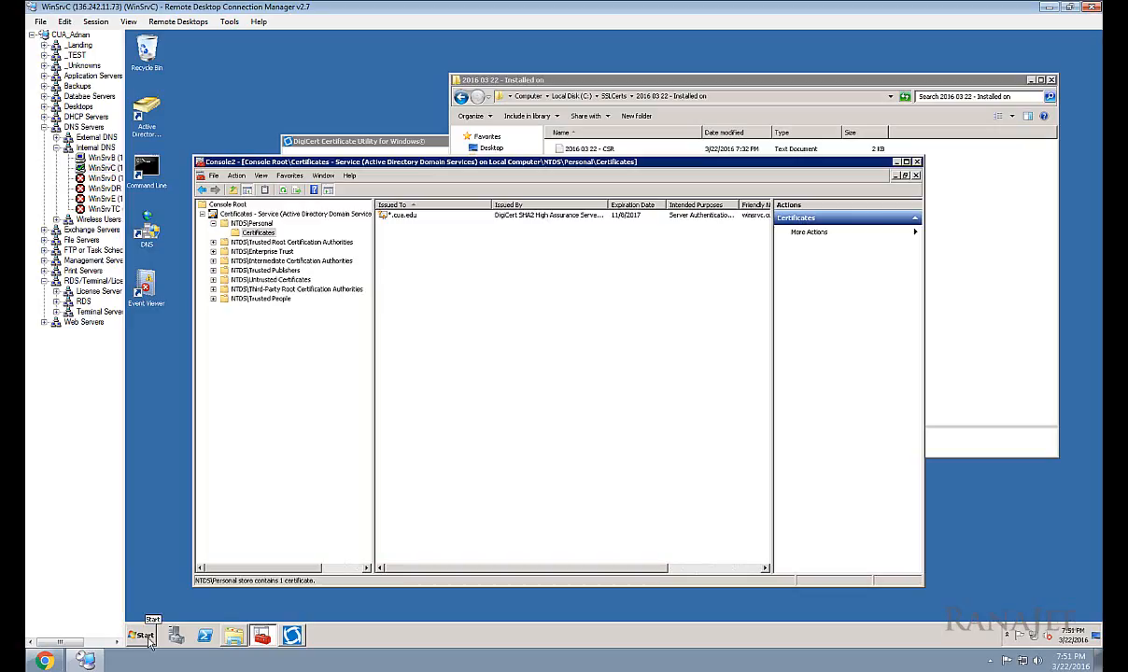
Step: Find ldp in Start search and launch it as administrator
{"action": "left_click", "coordinate": [147, 639]}
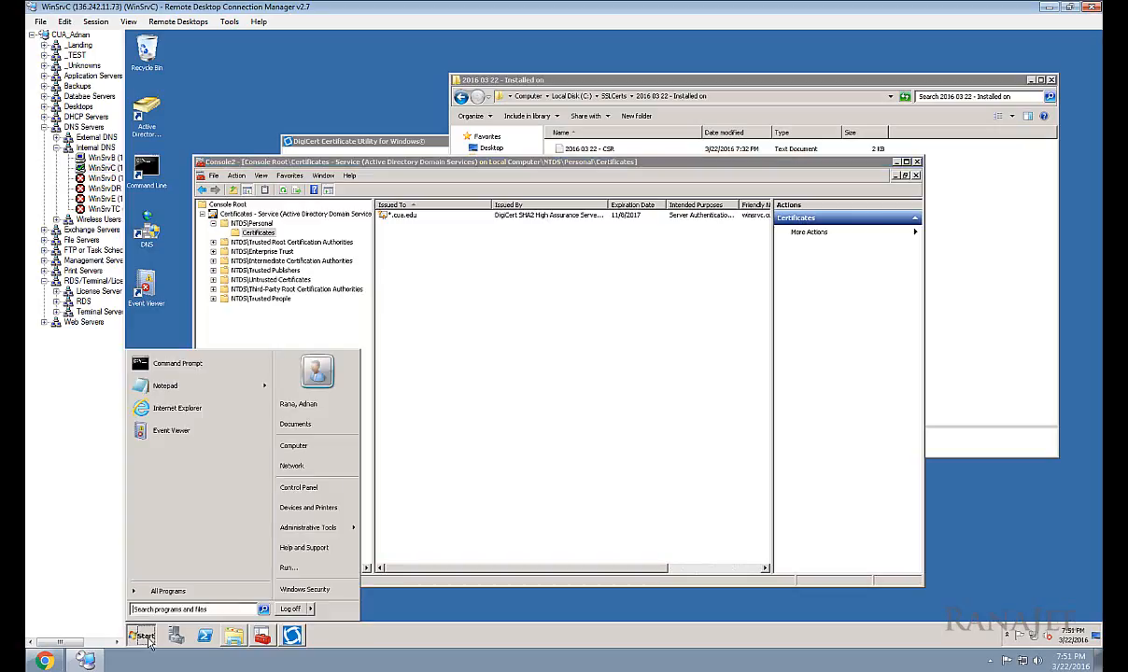
{"action": "type", "text": "ldp"}
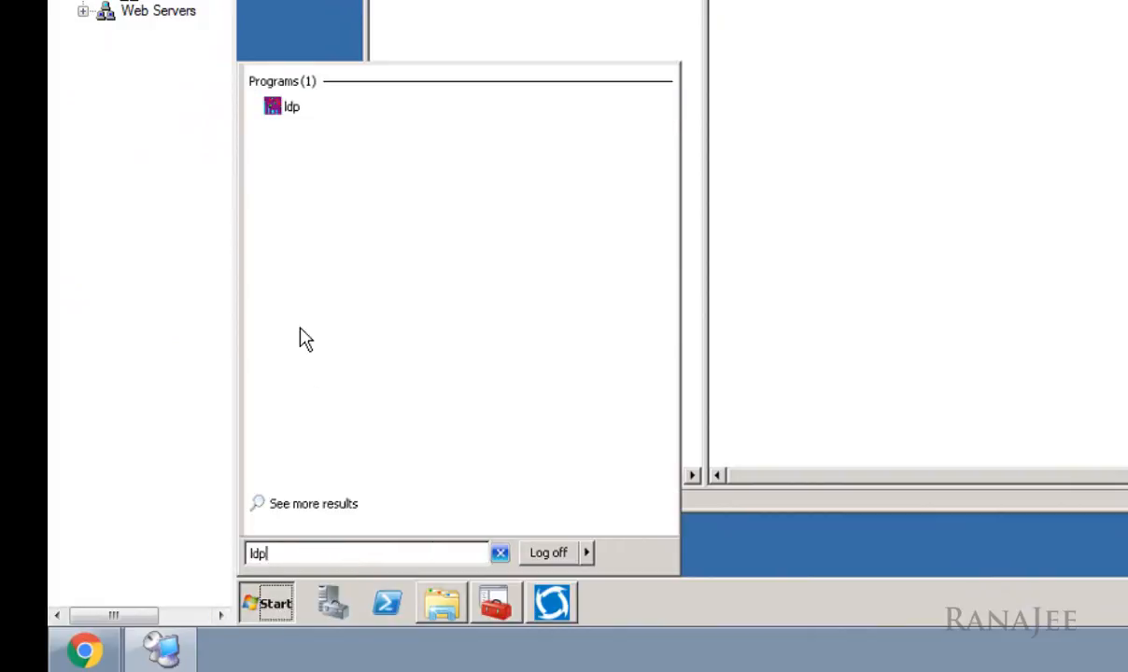
{"action": "right_click", "coordinate": [291, 110]}
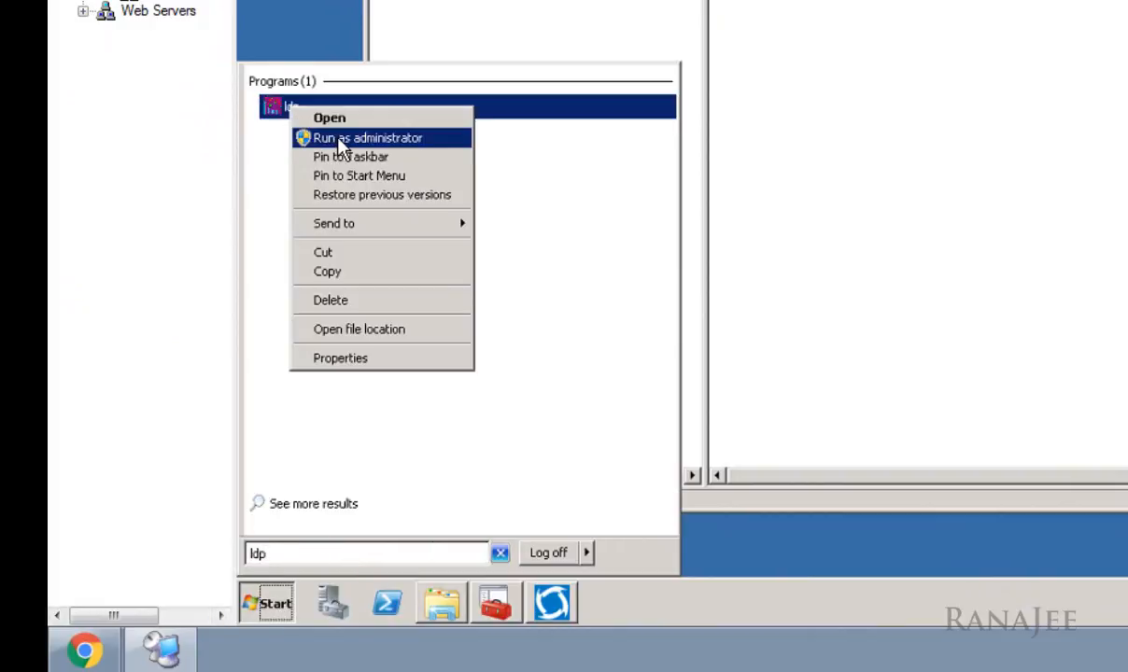
{"action": "left_click", "coordinate": [336, 136]}
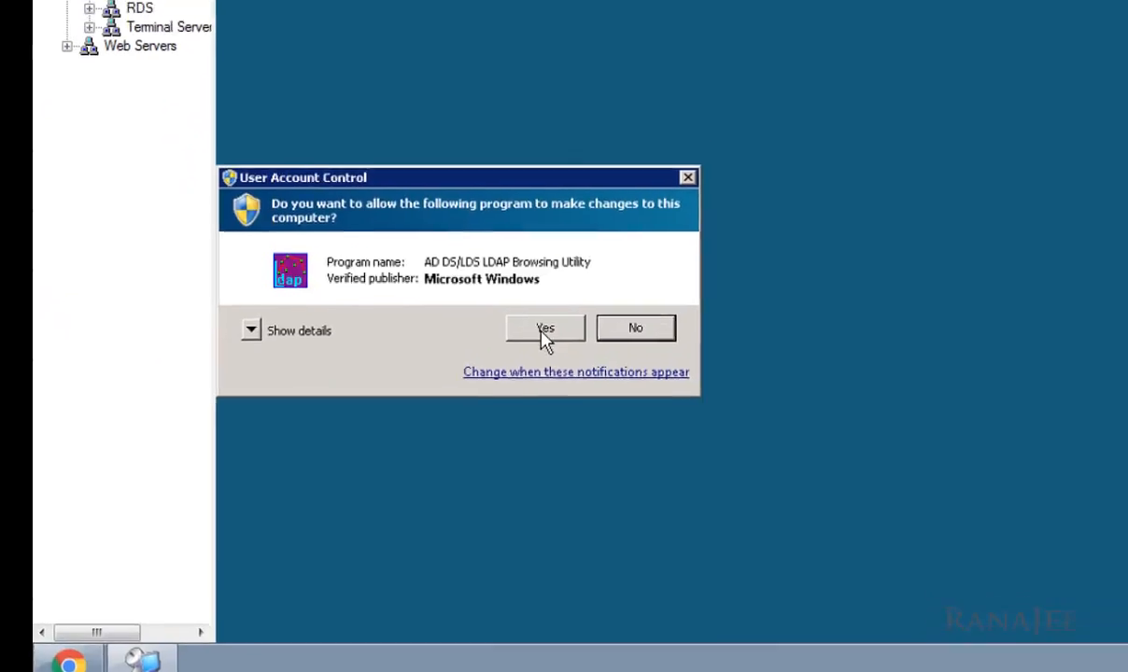
{"action": "left_click", "coordinate": [545, 333]}
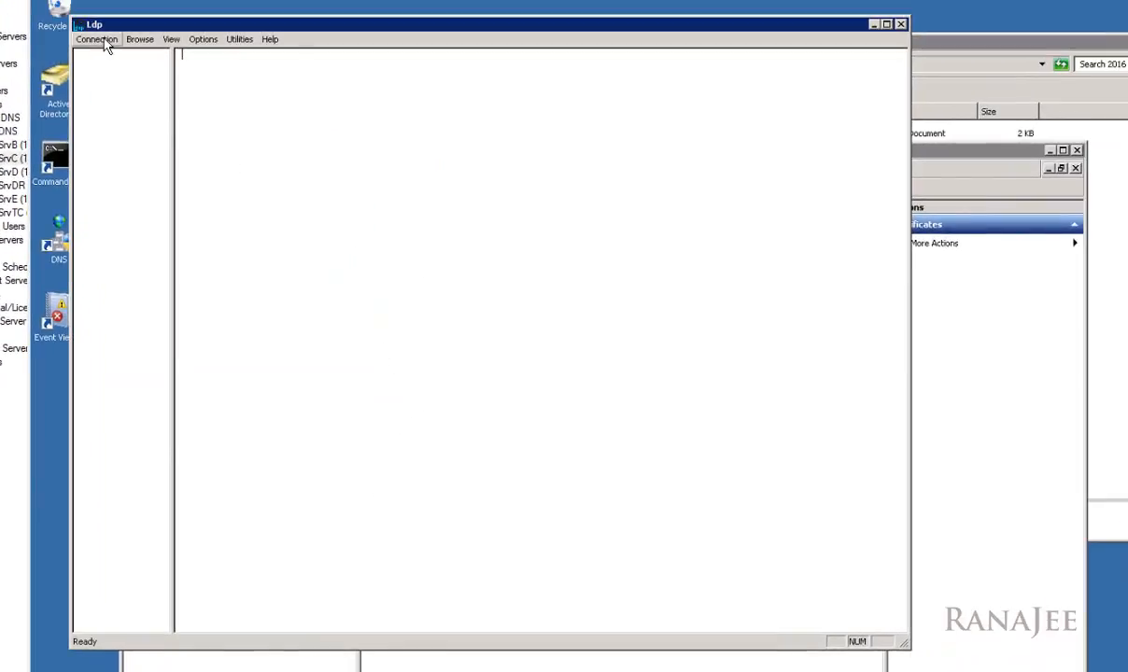
Step: Open Connection > Connect and set server winsrvc.cua.edu, port 636, with SSL enabled
{"action": "left_click", "coordinate": [98, 40]}
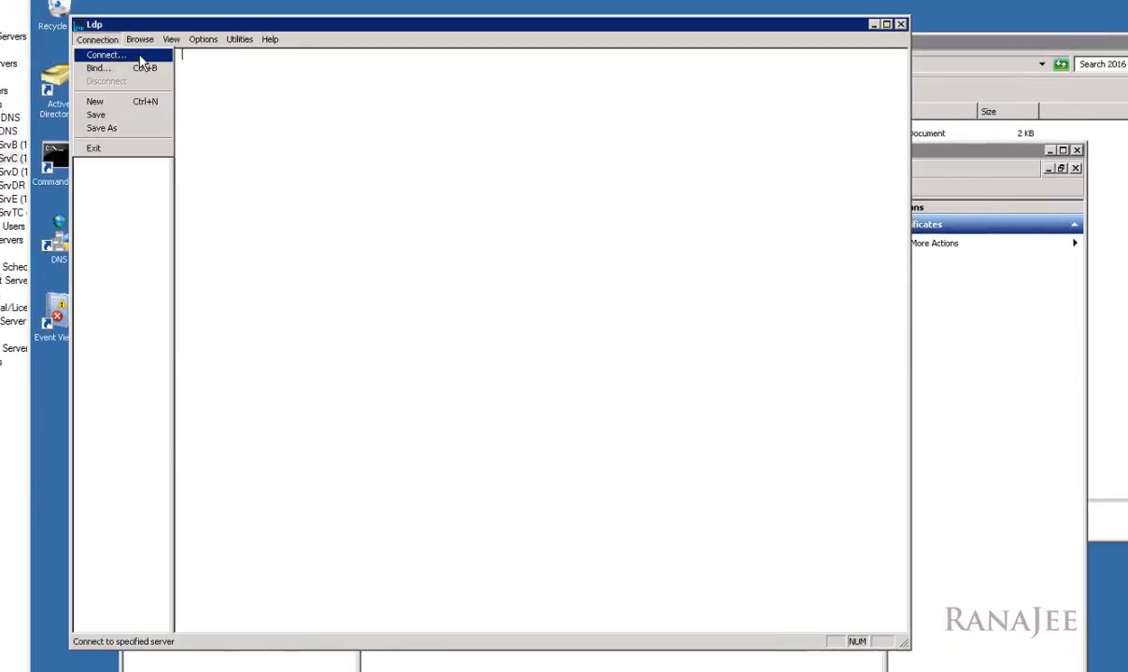
{"action": "left_click", "coordinate": [140, 59]}
{"action": "left_click", "coordinate": [512, 314]}
{"action": "double_click", "coordinate": [513, 314]}
{"action": "key", "text": "BackSpace"}
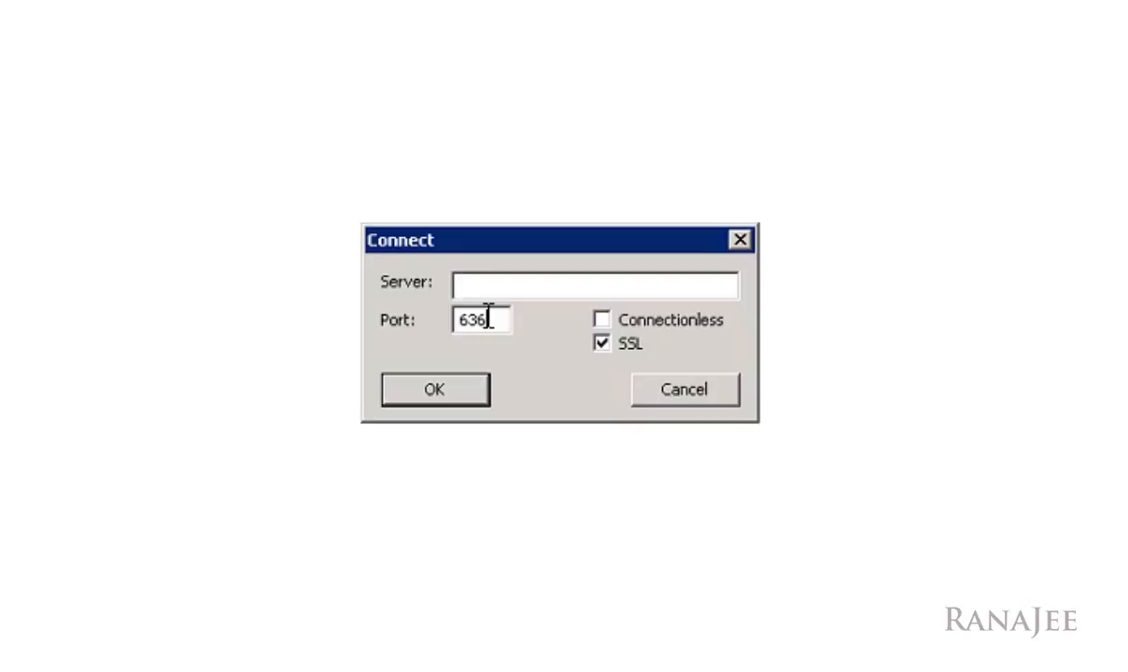
{"action": "left_click", "coordinate": [487, 317]}
{"action": "left_click_drag", "start_coordinate": [496, 319], "coordinate": [444, 319]}
{"action": "left_click", "coordinate": [495, 310]}
{"action": "left_click", "coordinate": [582, 283]}
{"action": "type", "text": "winsrvc.cua.edu"}
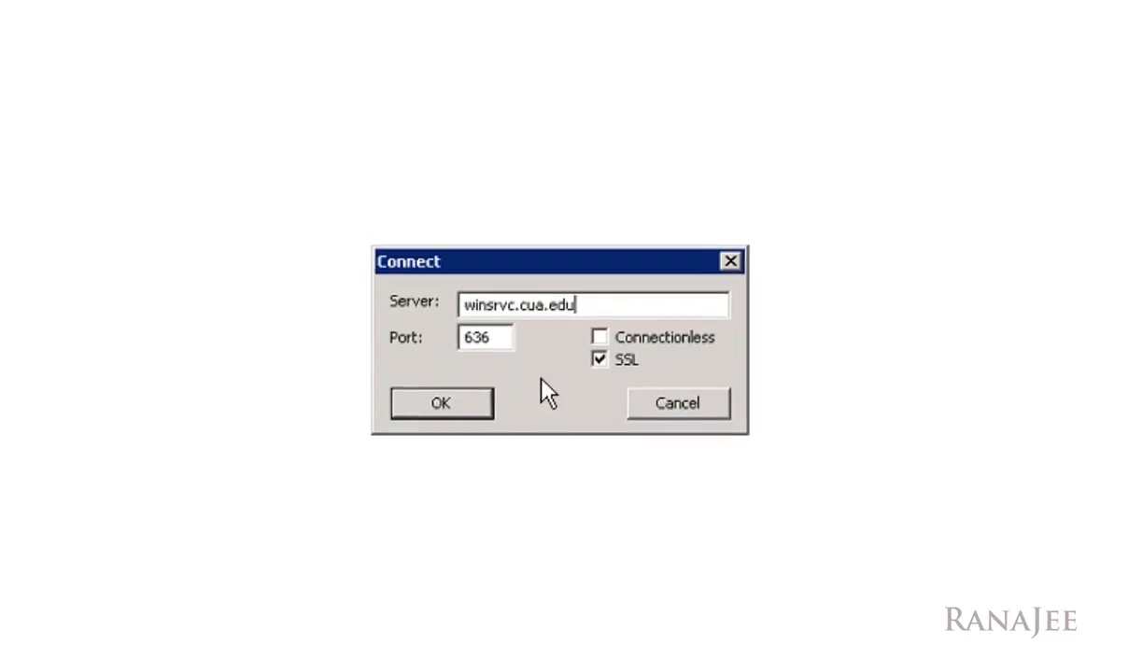
{"action": "left_click", "coordinate": [441, 402]}
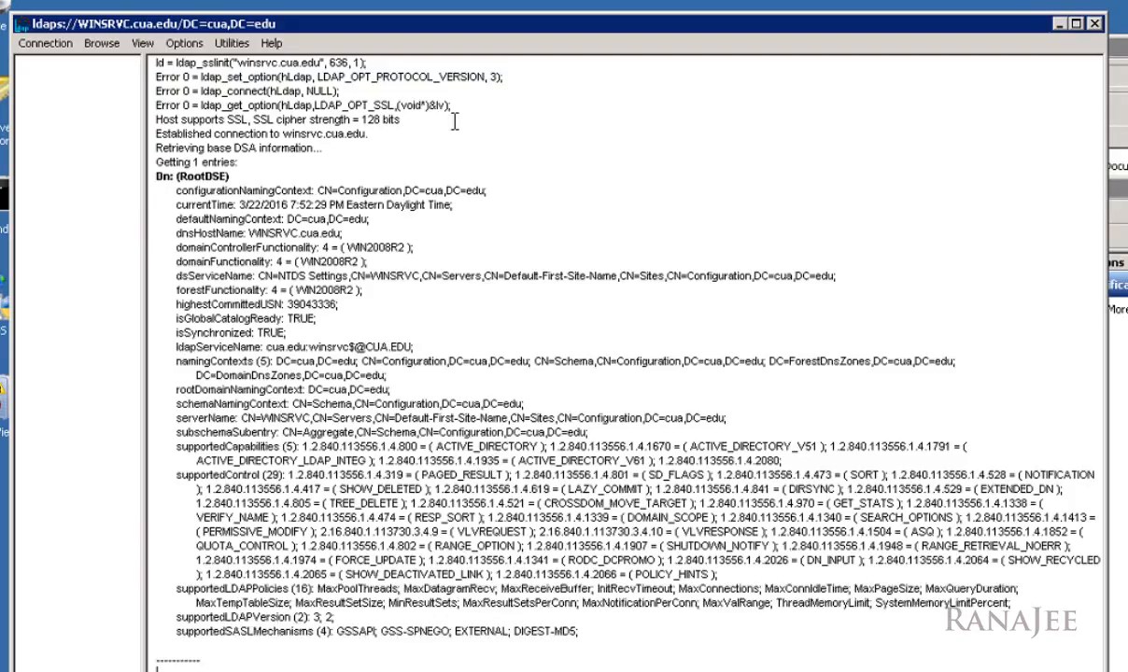
Step: Review Ldp's output for winsrvc.cua.edu: the established connection line and the three Error 0 ldap calls
{"action": "left_click_drag", "start_coordinate": [369, 134], "coordinate": [159, 134]}
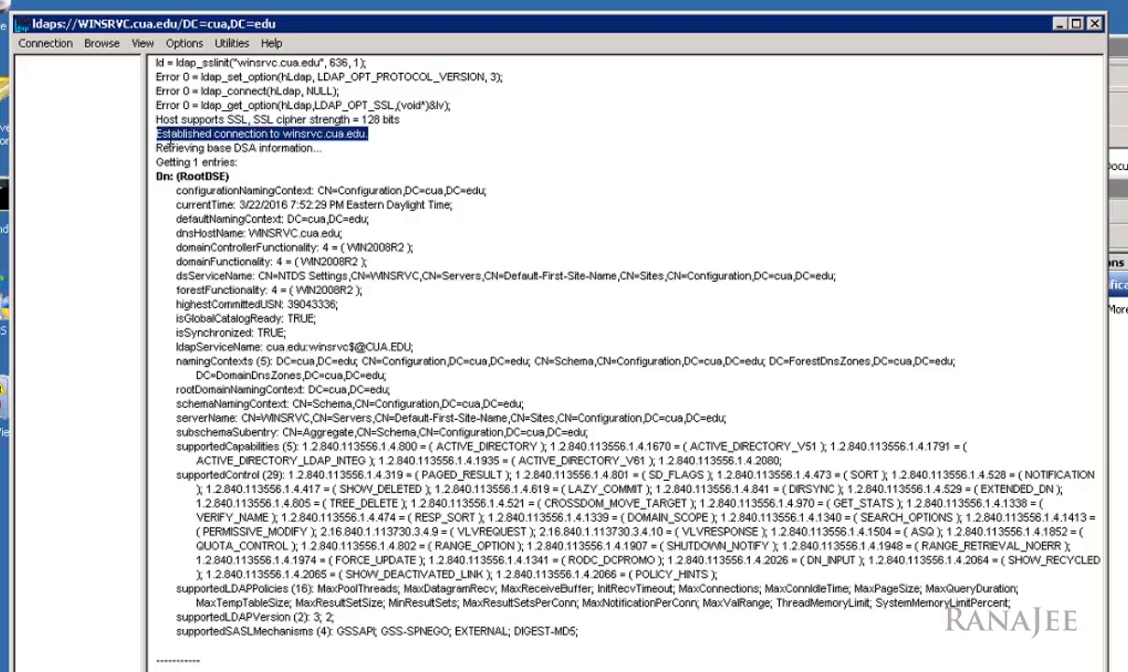
{"action": "left_click", "coordinate": [349, 151]}
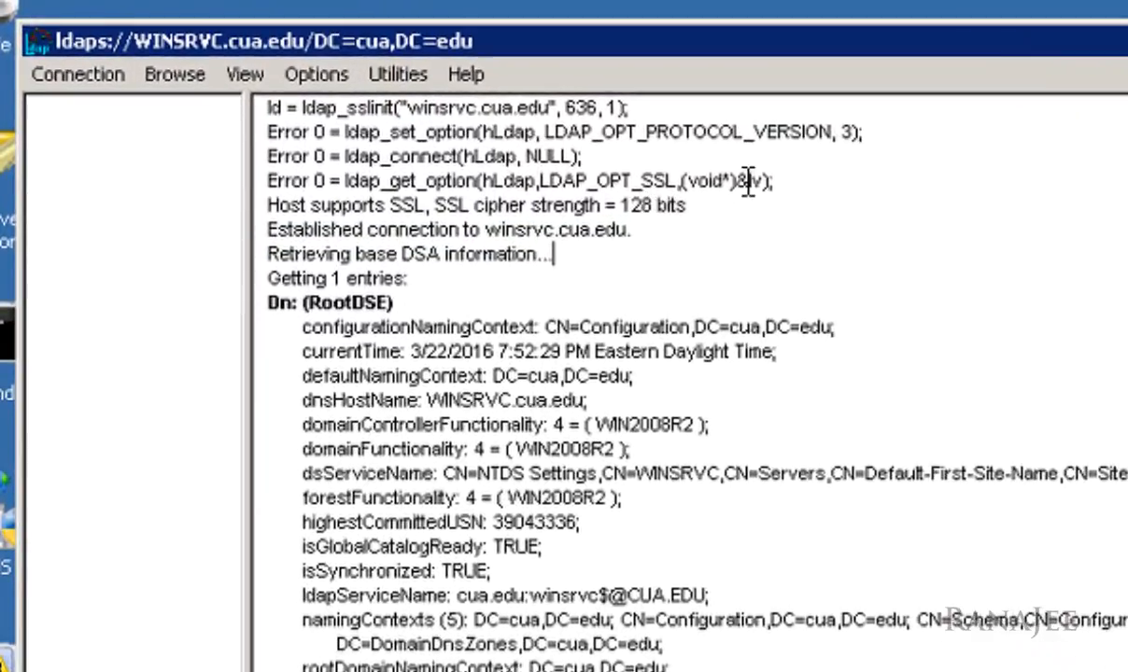
{"action": "left_click_drag", "start_coordinate": [723, 169], "coordinate": [270, 121]}
{"action": "left_click", "coordinate": [305, 140]}
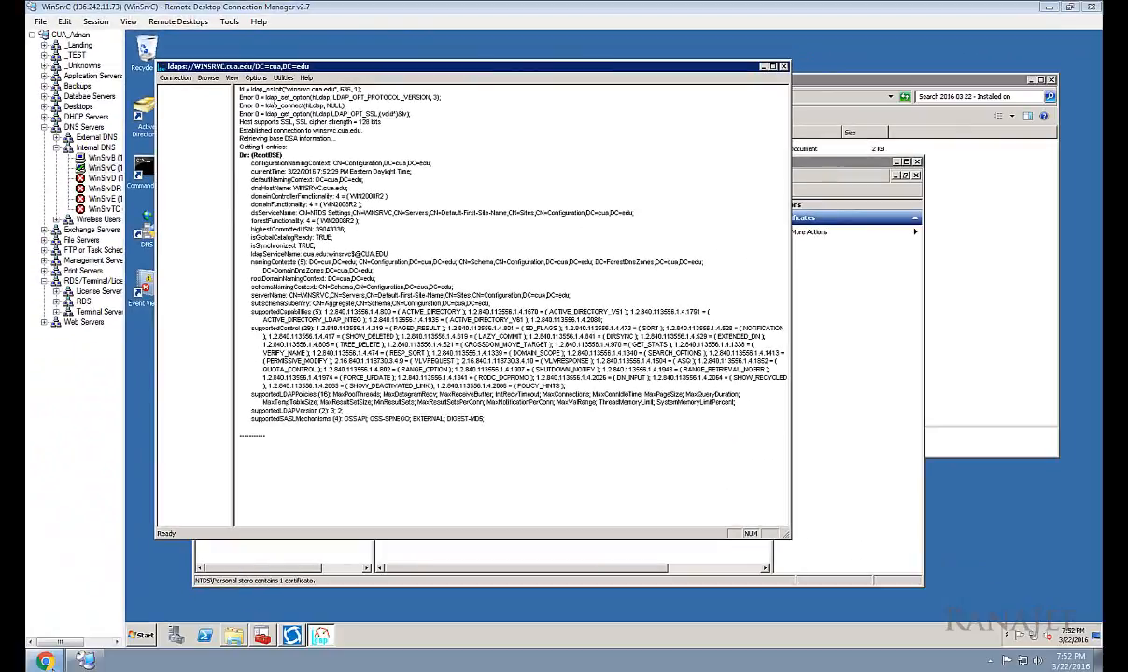
Step: In Chrome's LDAP Error Codes page, look up error code 0, LDAP_SUCCESS
{"action": "left_click", "coordinate": [44, 661]}
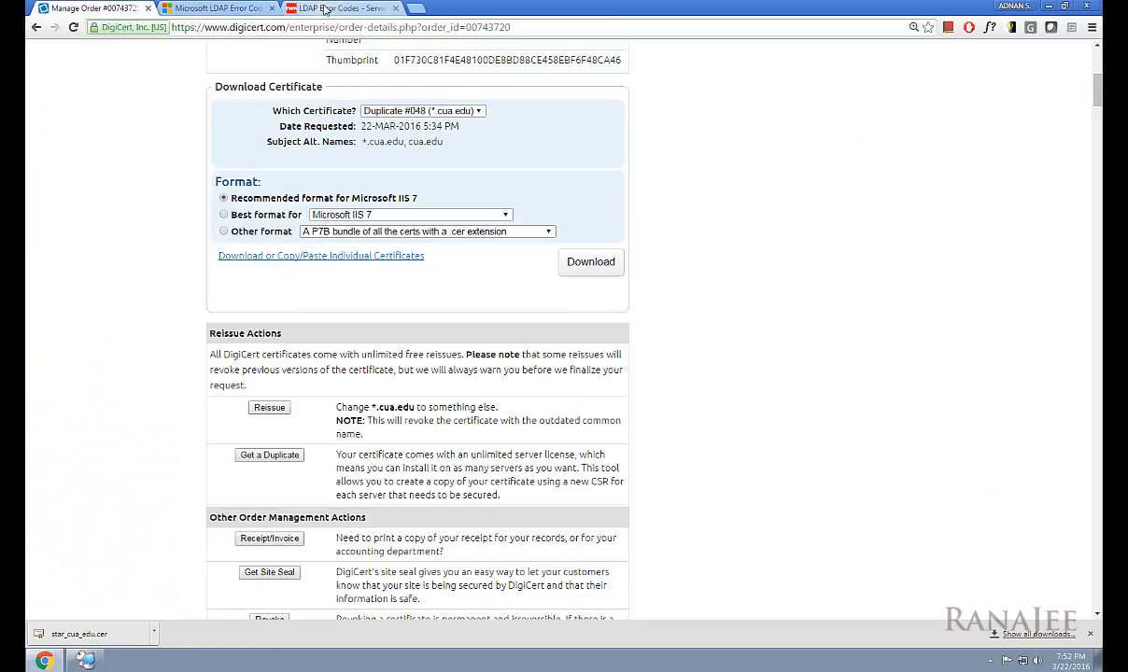
{"action": "left_click", "coordinate": [334, 8]}
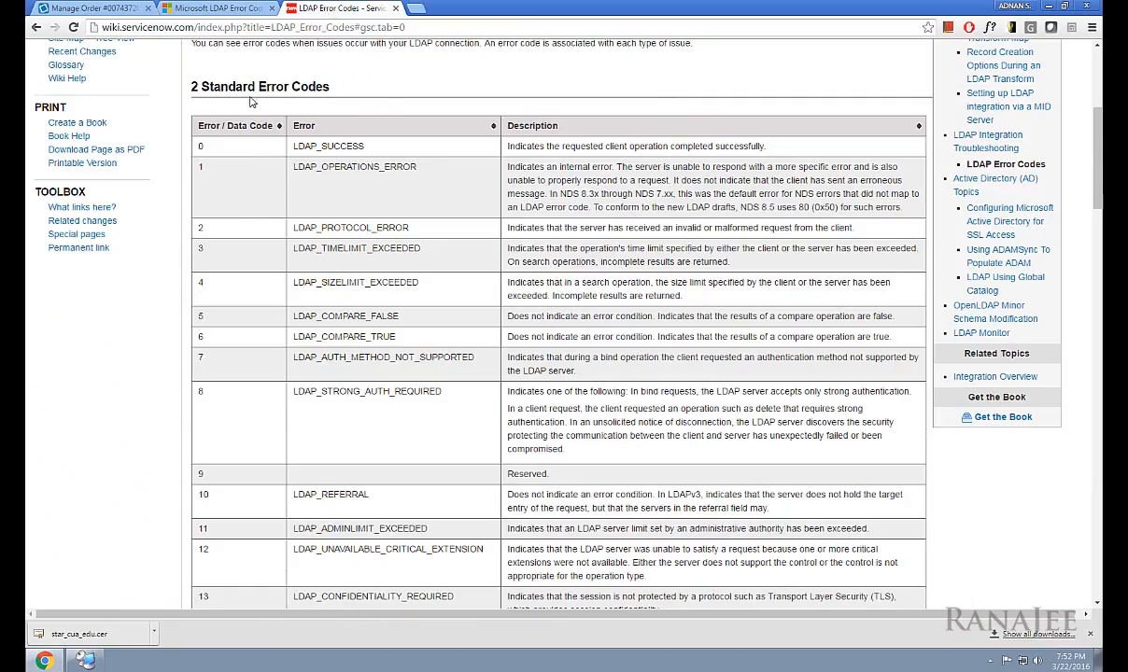
{"action": "left_click_drag", "start_coordinate": [201, 146], "coordinate": [359, 147]}
{"action": "left_click_drag", "start_coordinate": [539, 147], "coordinate": [756, 144]}
{"action": "left_click", "coordinate": [757, 145]}
Step: Scroll the Microsoft LDAP error codes article back to the top and return to the remote server session
{"action": "left_click", "coordinate": [215, 8]}
{"action": "scroll", "coordinate": [338, 210], "scroll_direction": "up", "scroll_amount": 3}
{"action": "scroll", "coordinate": [338, 210], "scroll_direction": "up", "scroll_amount": 9}
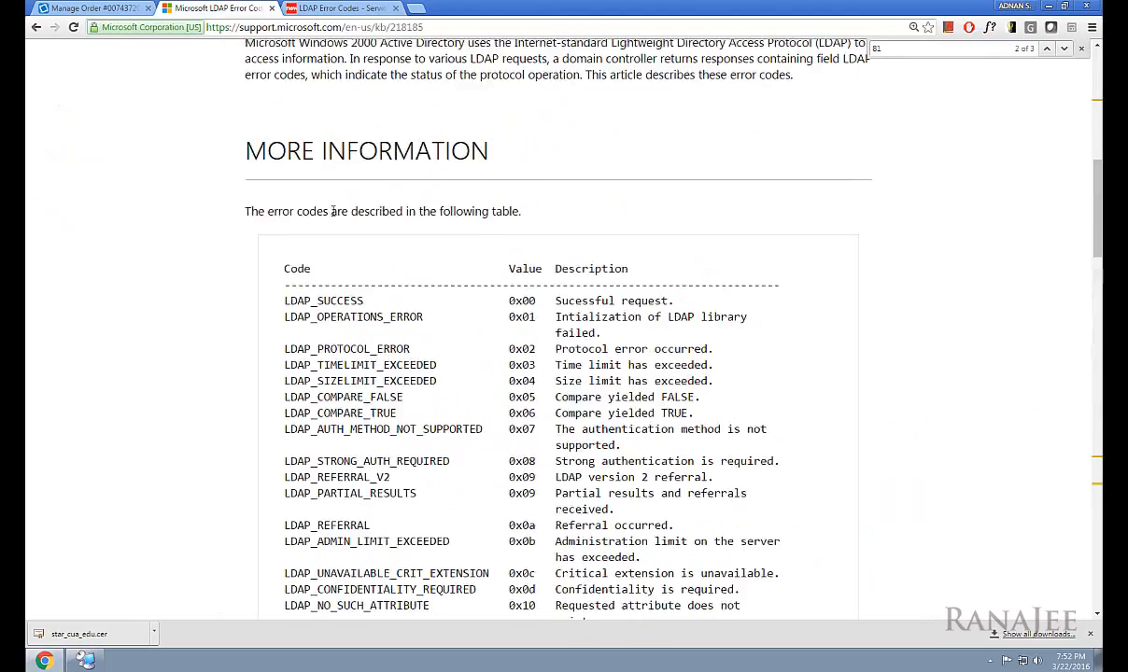
{"action": "scroll", "coordinate": [365, 314], "scroll_direction": "down", "scroll_amount": 3}
{"action": "scroll", "coordinate": [484, 194], "scroll_direction": "up", "scroll_amount": 7}
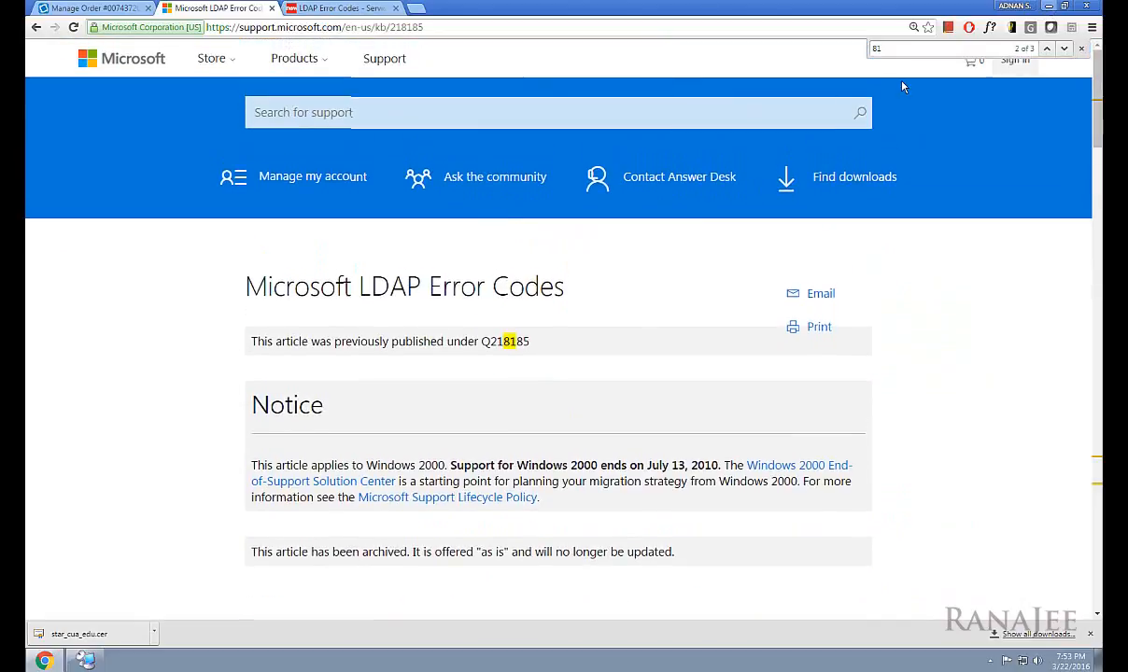
{"action": "key", "text": "alt+Tab"}
{"action": "left_click", "coordinate": [345, 306]}
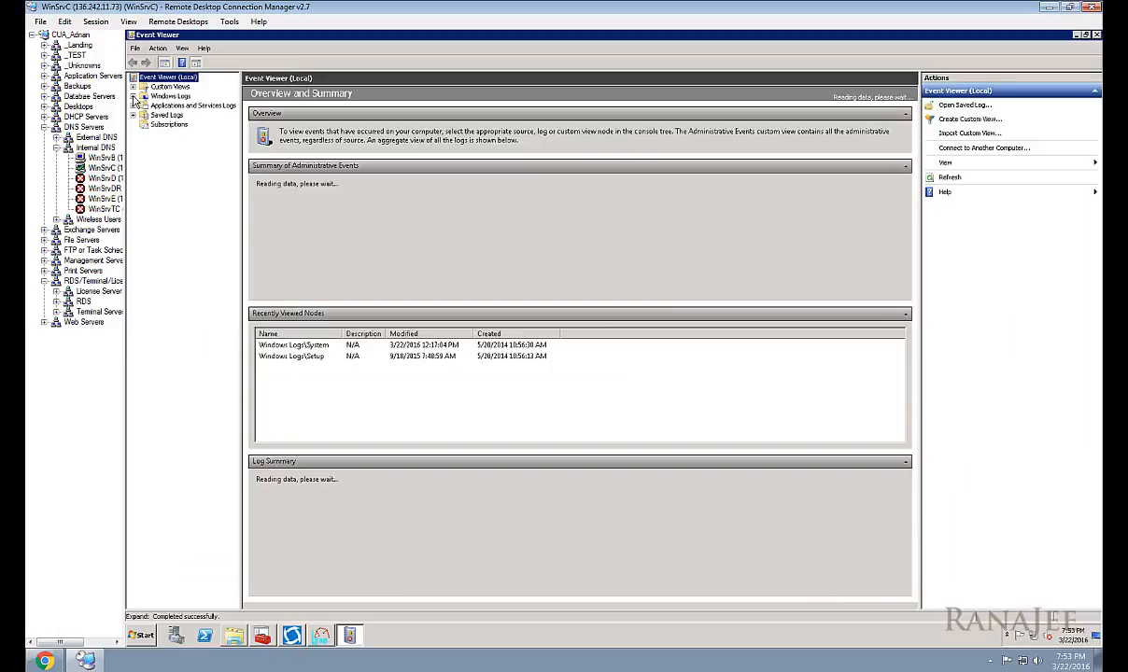
Step: Open the System log under Windows Logs and enlarge the event list
{"action": "left_click", "coordinate": [132, 96]}
{"action": "left_click", "coordinate": [172, 134]}
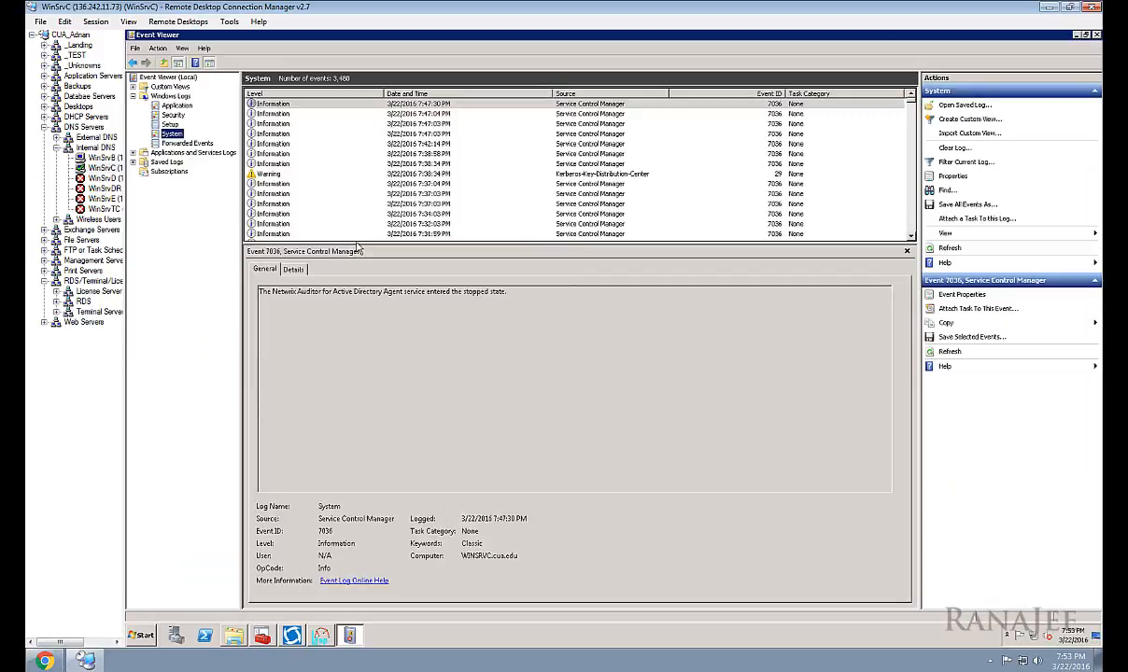
{"action": "left_click_drag", "start_coordinate": [363, 244], "coordinate": [370, 315]}
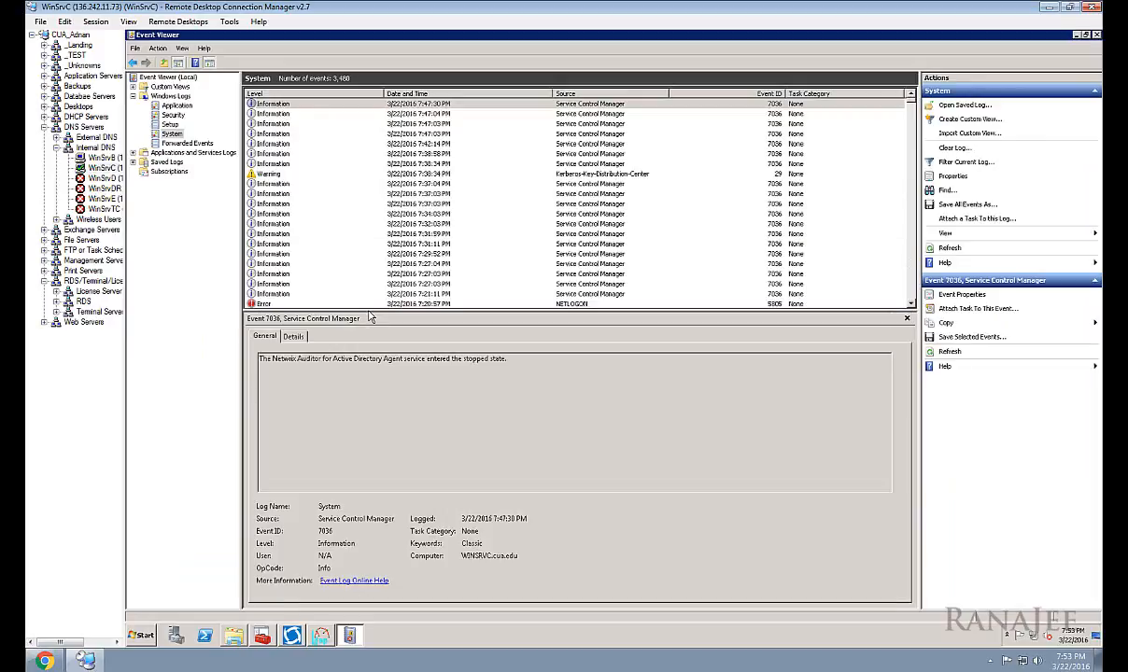
Step: Review the Kerberos-Key-Distribution-Center warning and the 7:47 service events, then minimize Event Viewer
{"action": "left_click", "coordinate": [273, 173]}
{"action": "left_click", "coordinate": [339, 134]}
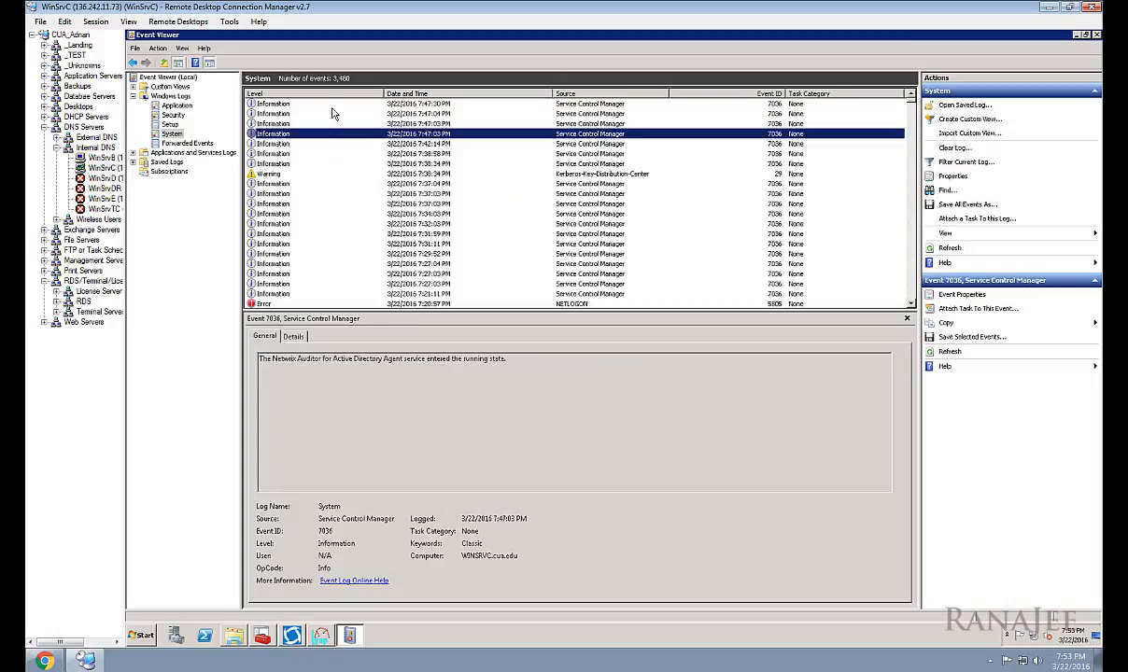
{"action": "left_click", "coordinate": [336, 104]}
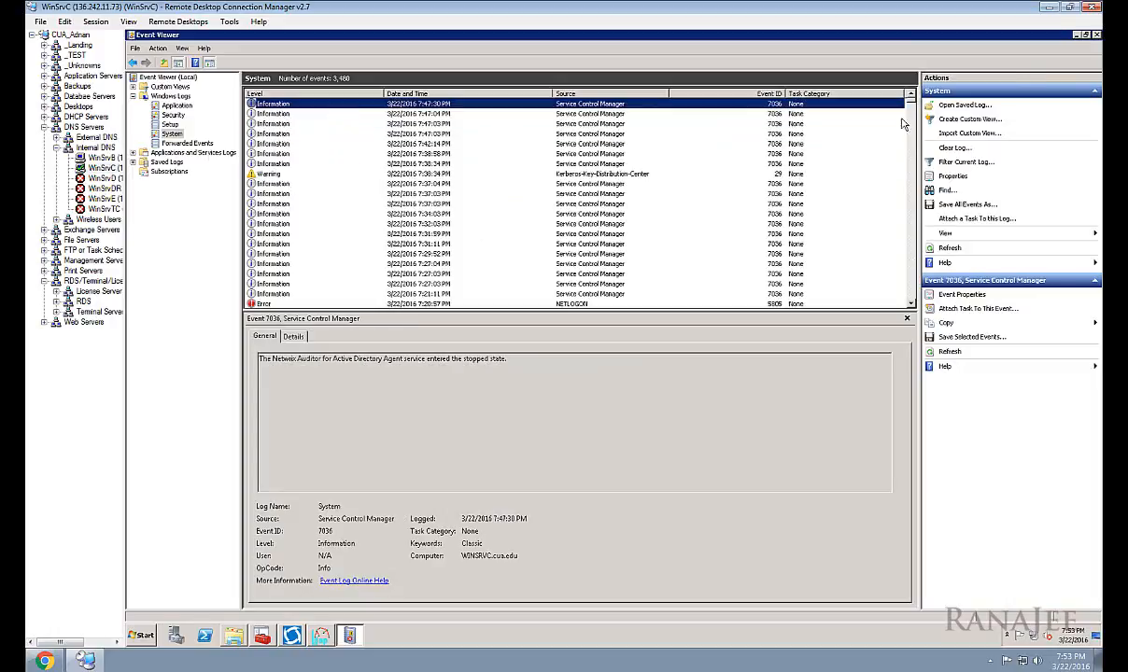
{"action": "left_click", "coordinate": [1075, 34]}
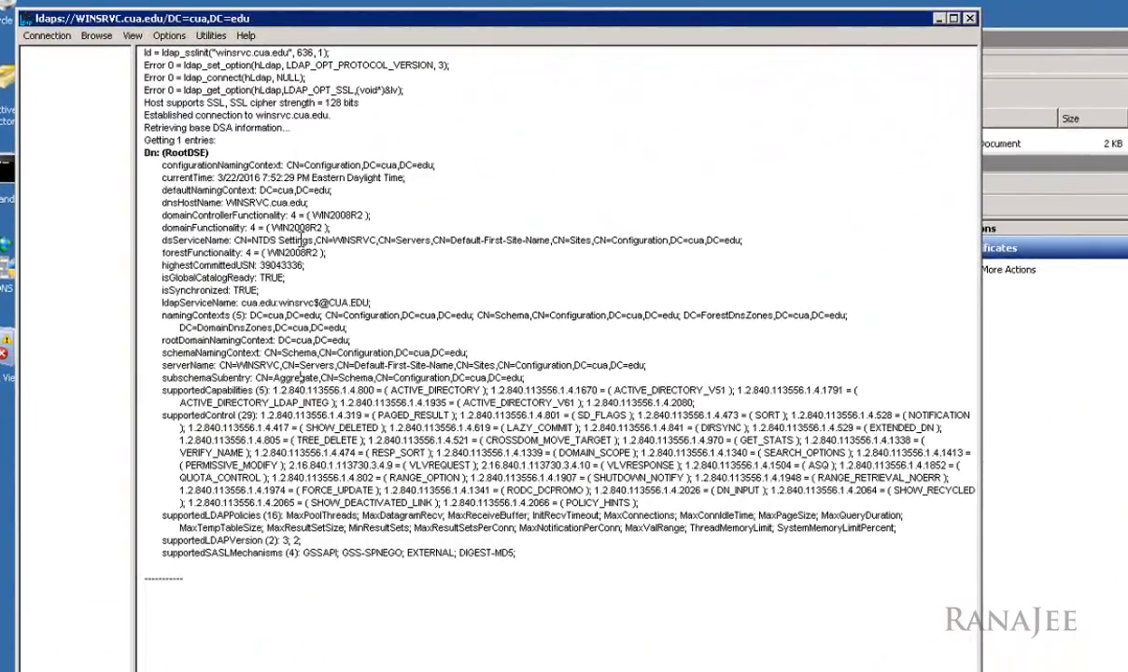
Step: Bind to winsrvc.cua.edu as the currently logged-on user with encryption over SSL
{"action": "left_click", "coordinate": [58, 37]}
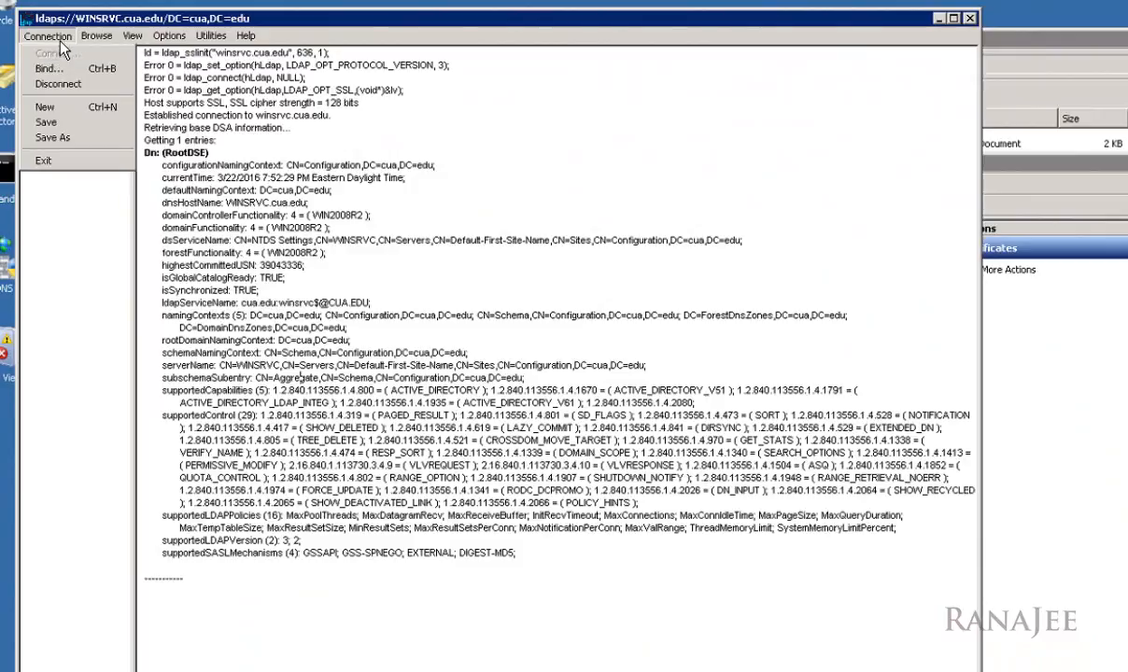
{"action": "left_click", "coordinate": [49, 68]}
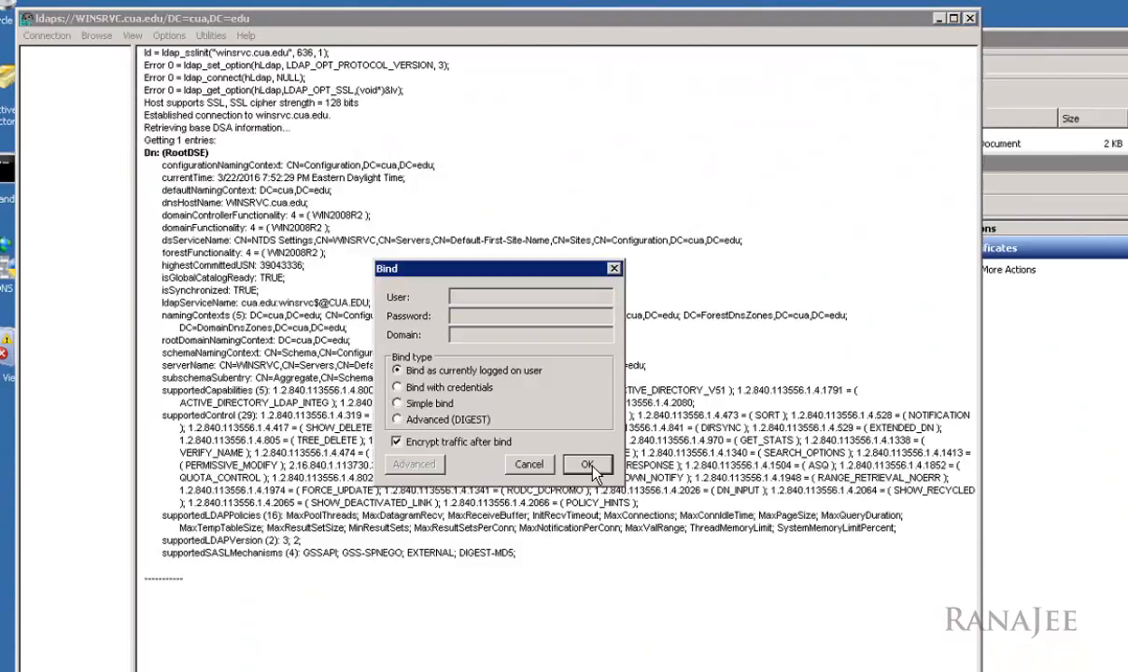
{"action": "left_click", "coordinate": [589, 464]}
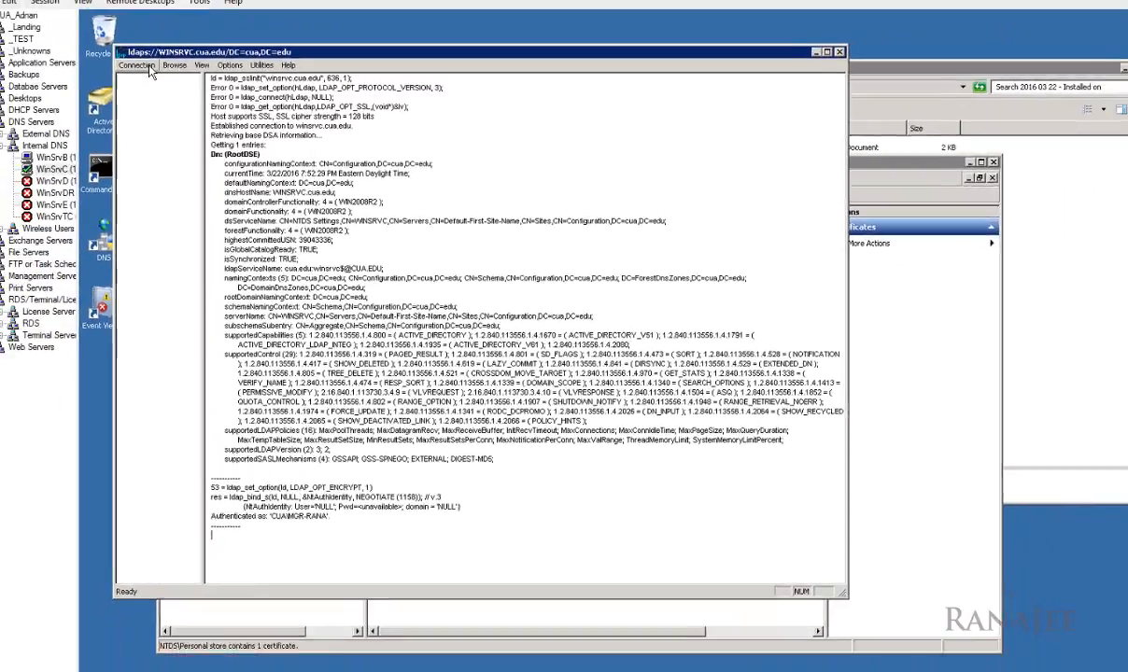
{"action": "left_click", "coordinate": [73, 44]}
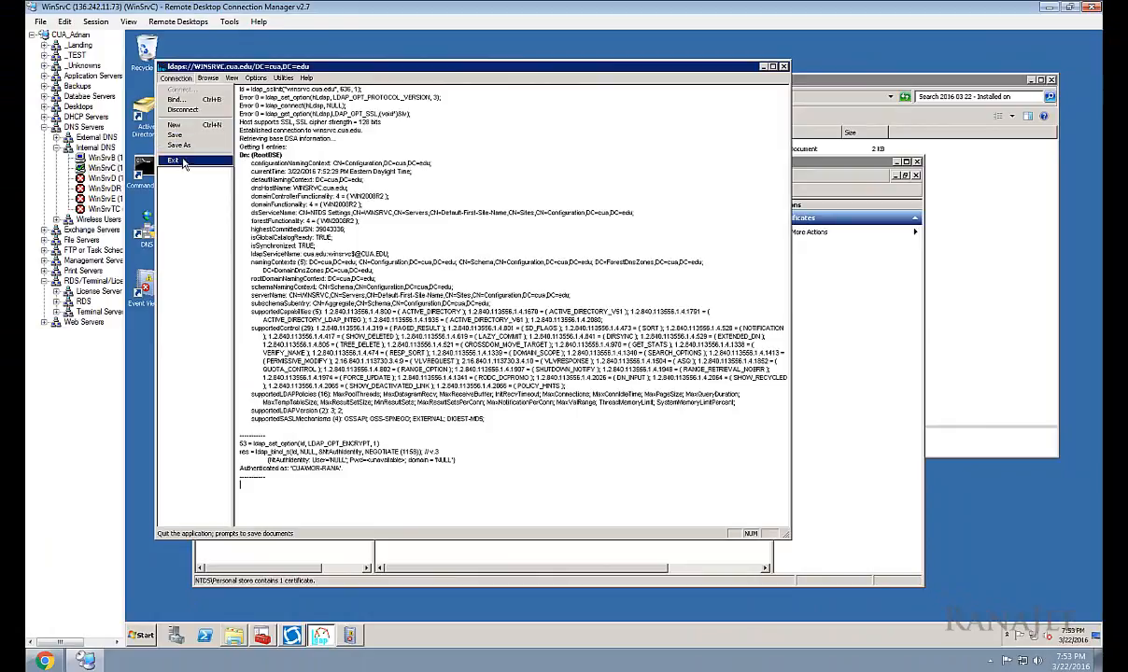
Step: Exit Ldp and close the Certificates console without saving its settings
{"action": "left_click", "coordinate": [183, 162]}
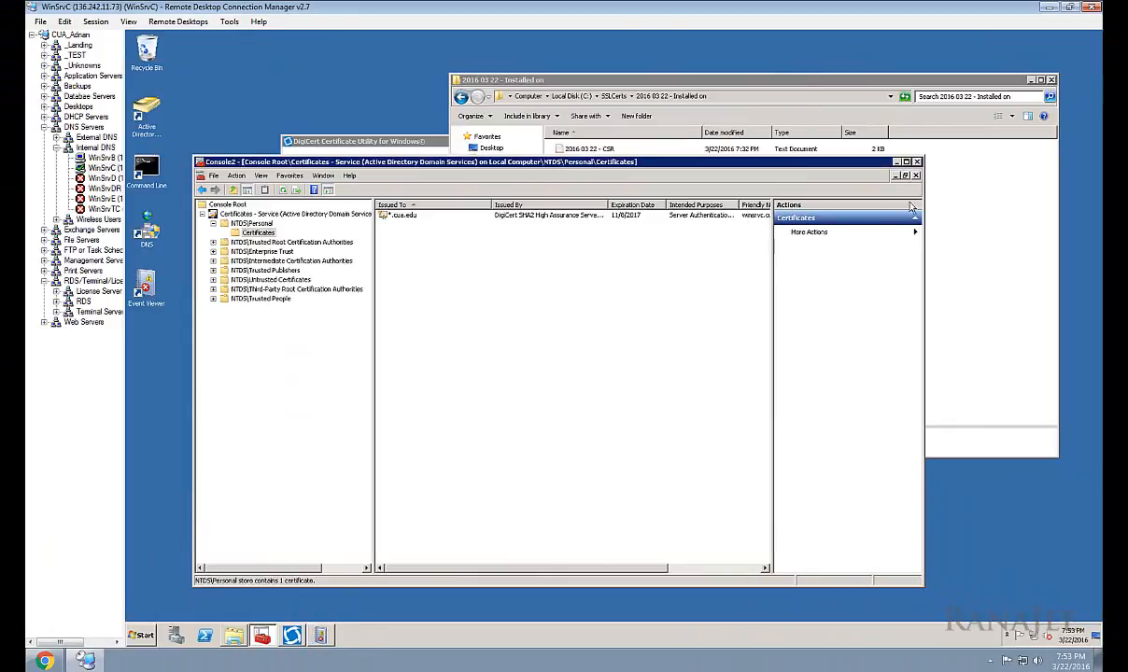
{"action": "left_click", "coordinate": [918, 162]}
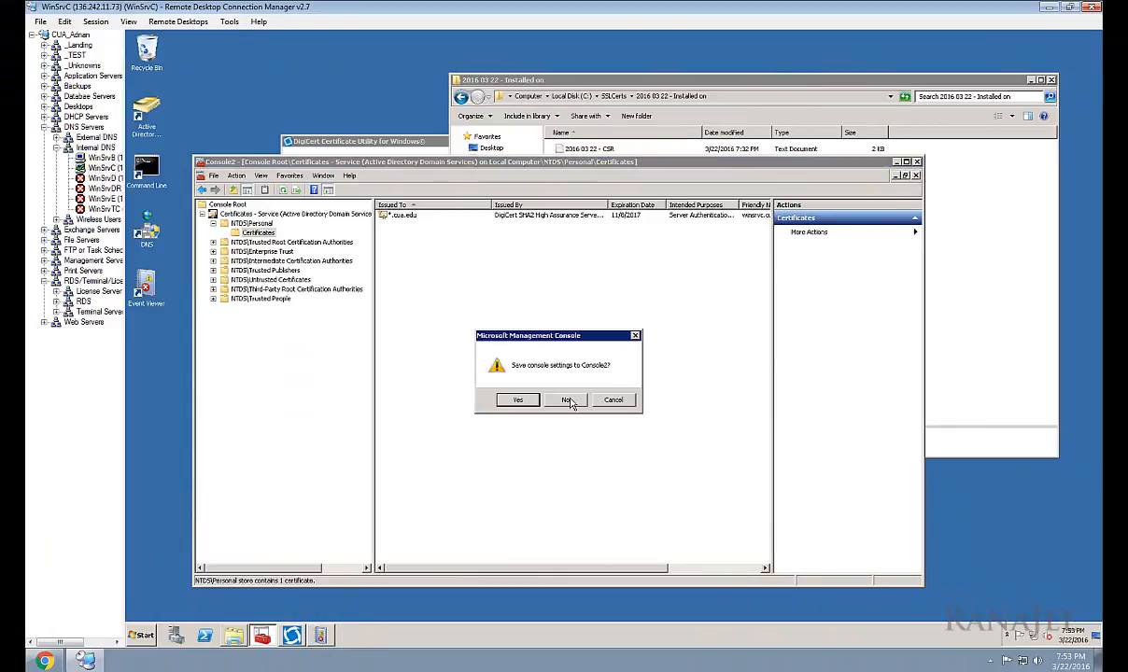
{"action": "left_click", "coordinate": [573, 400]}
Step: Close the DigiCert certificate utility and the '2016 03 22 - Installed on' Explorer folder
{"action": "left_click", "coordinate": [430, 334]}
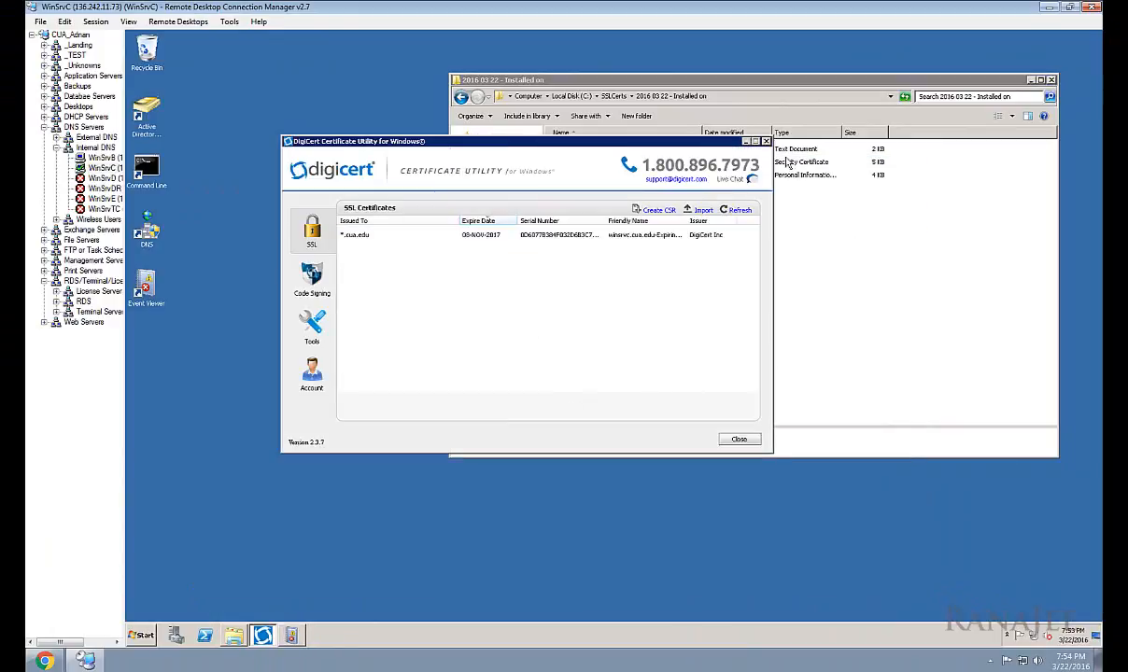
{"action": "left_click", "coordinate": [764, 141]}
{"action": "left_click", "coordinate": [1052, 80]}
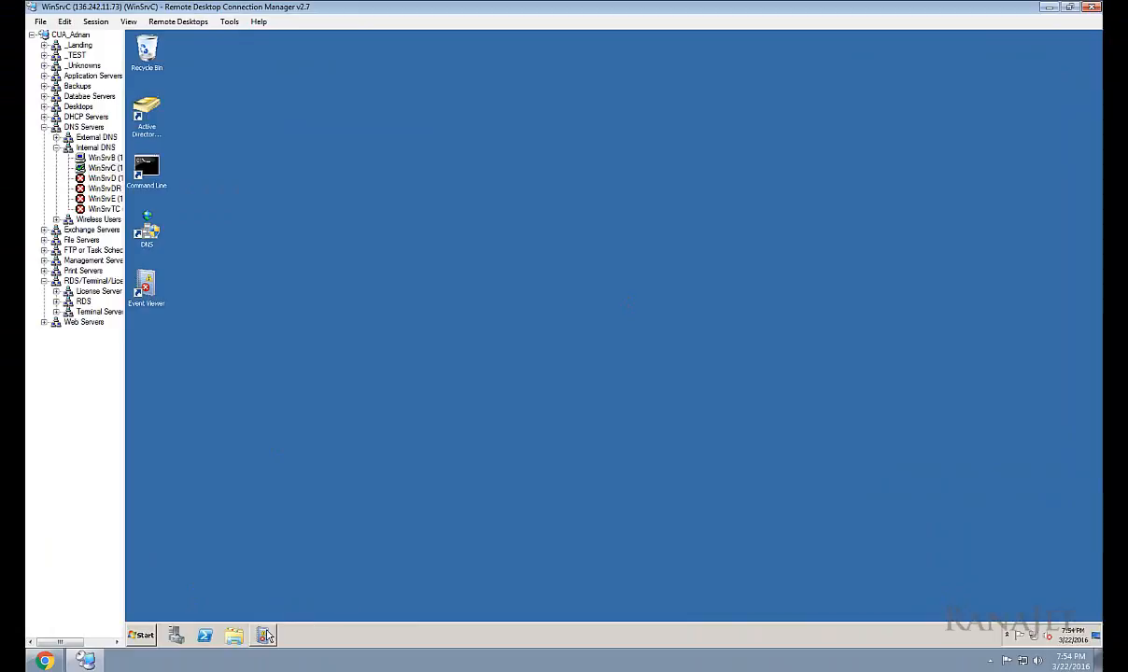
{"action": "mouse_move", "coordinate": [265, 637]}
Step: Run certutil -v -store my in a command prompt, then exit it
{"action": "double_click", "coordinate": [149, 168]}
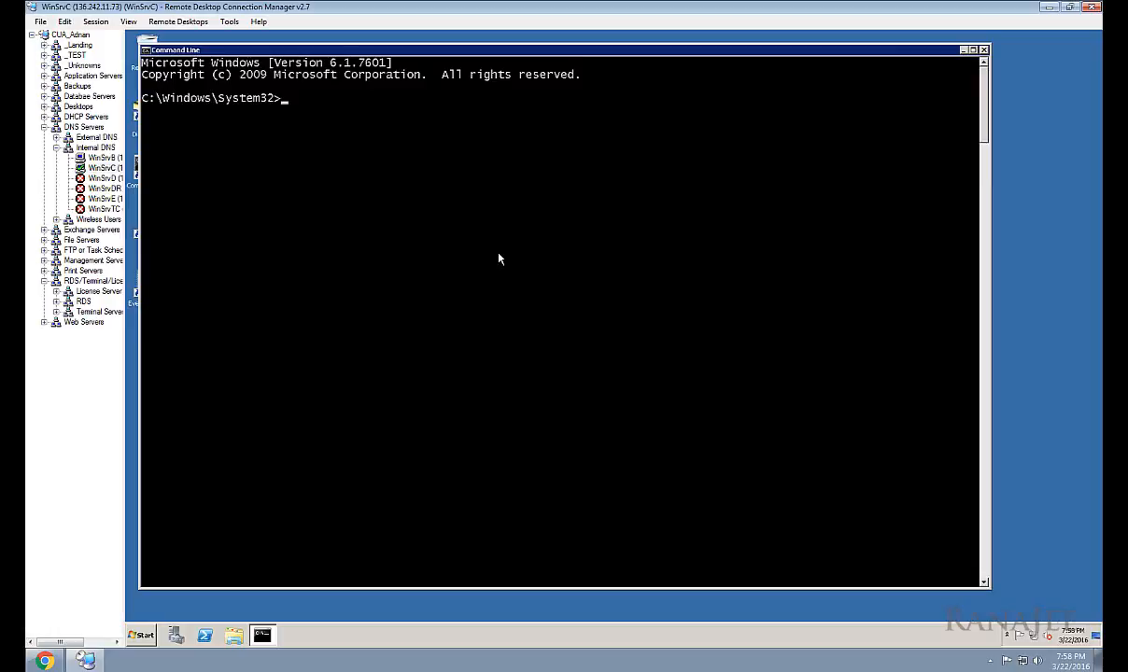
{"action": "type", "text": "il -v -store my"}
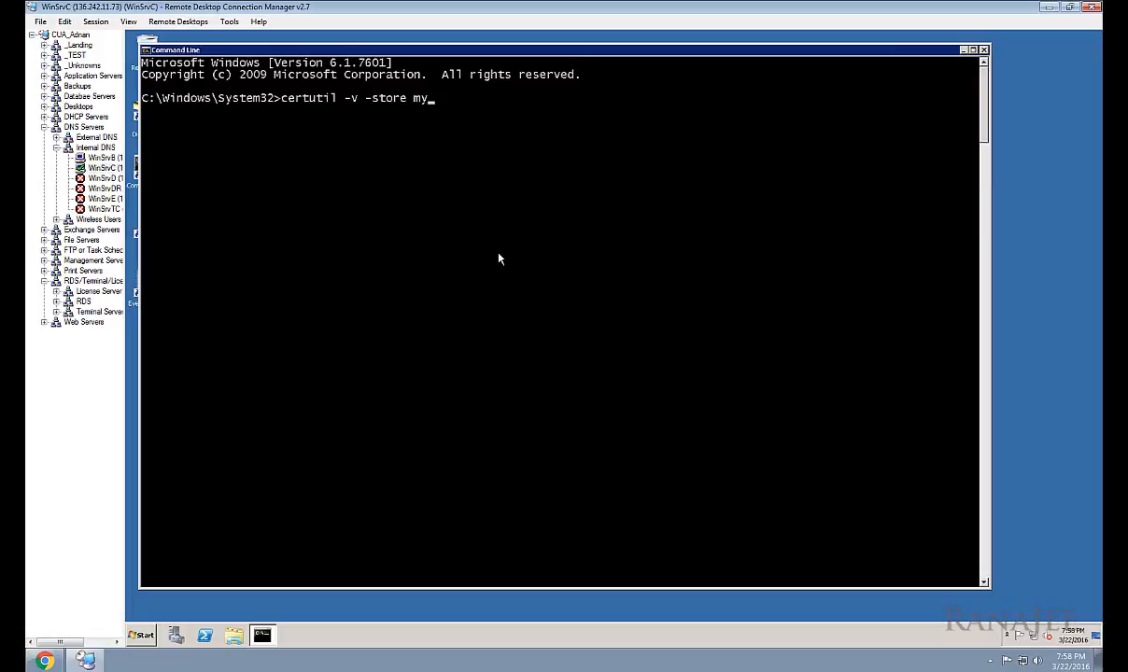
{"action": "key", "text": "Return"}
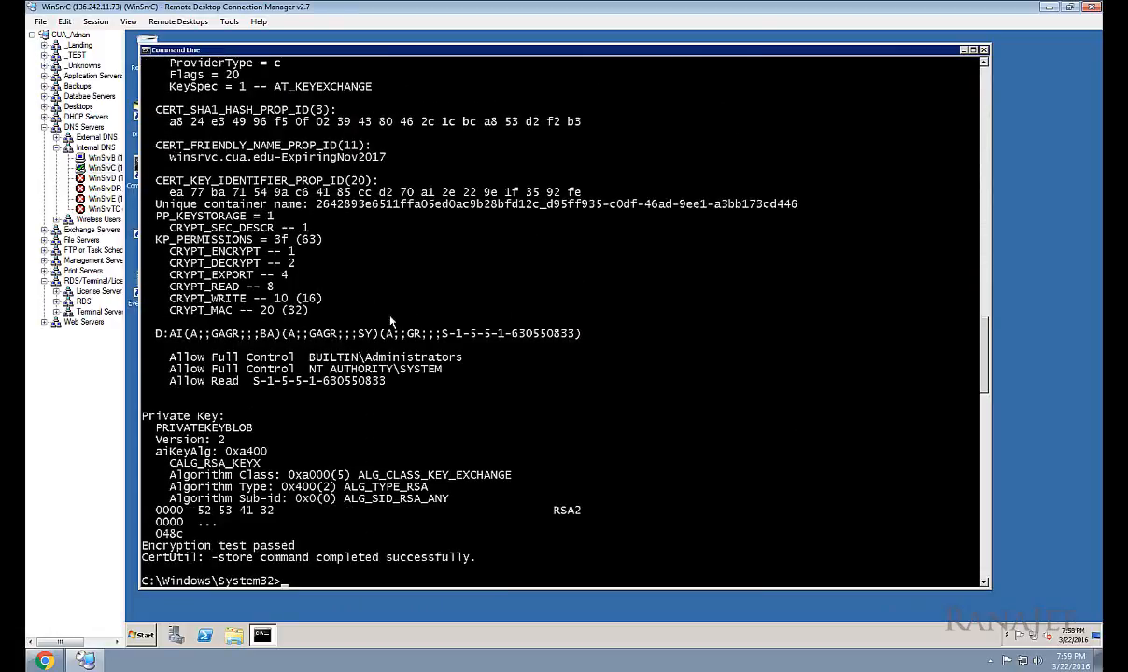
{"action": "type", "text": "exit"}
{"action": "key", "text": "Return"}
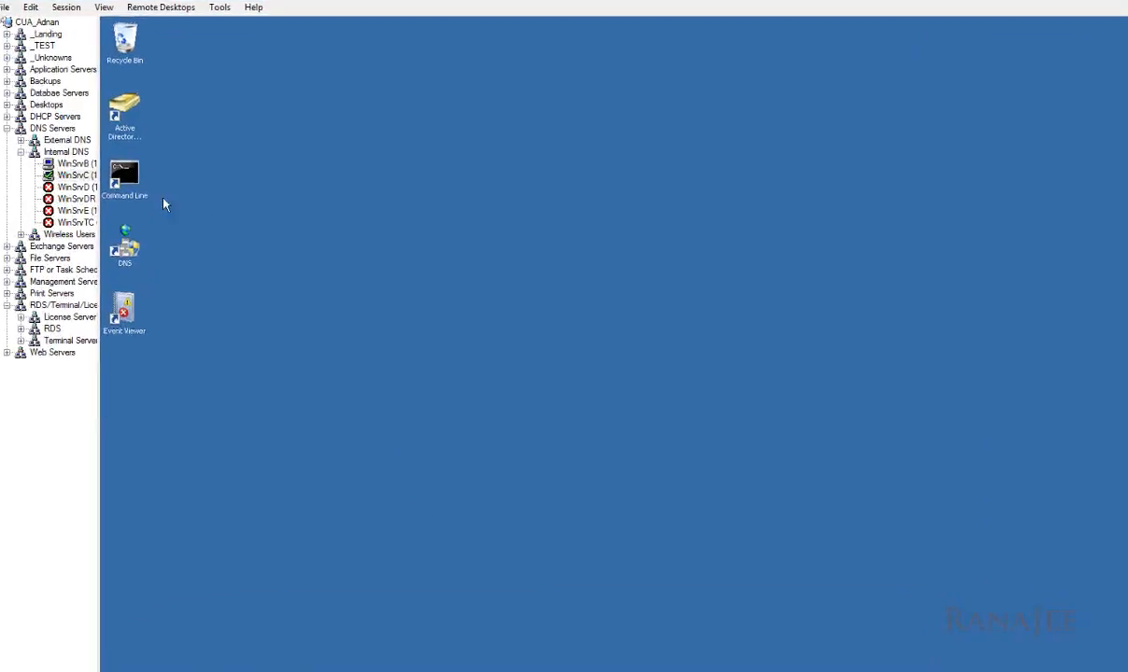
Step: In a new command prompt, draft a certutil redirect to cert.txt, discard it, and exit
{"action": "double_click", "coordinate": [138, 191]}
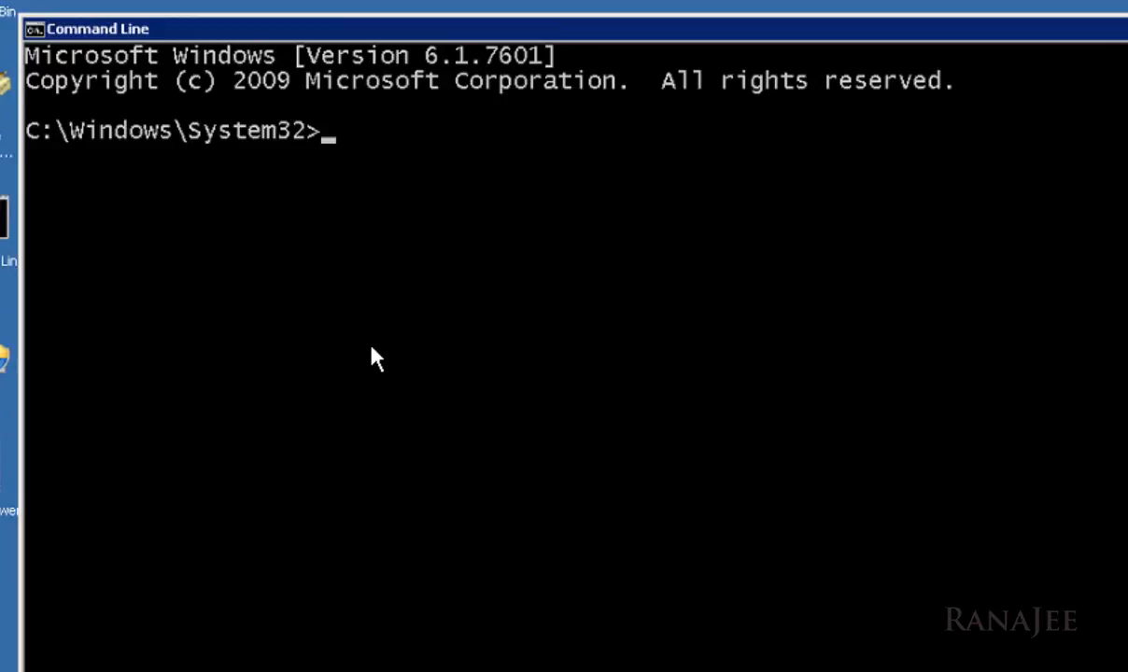
{"action": "type", "text": "certutil"}
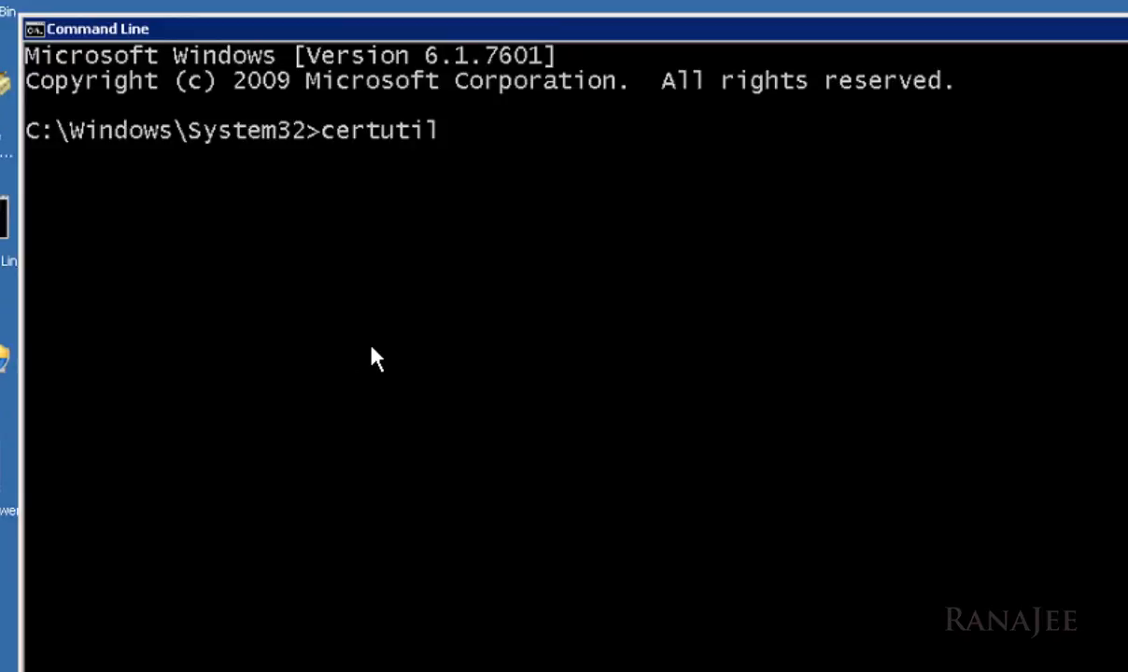
{"action": "type", "text": " -v / -store"}
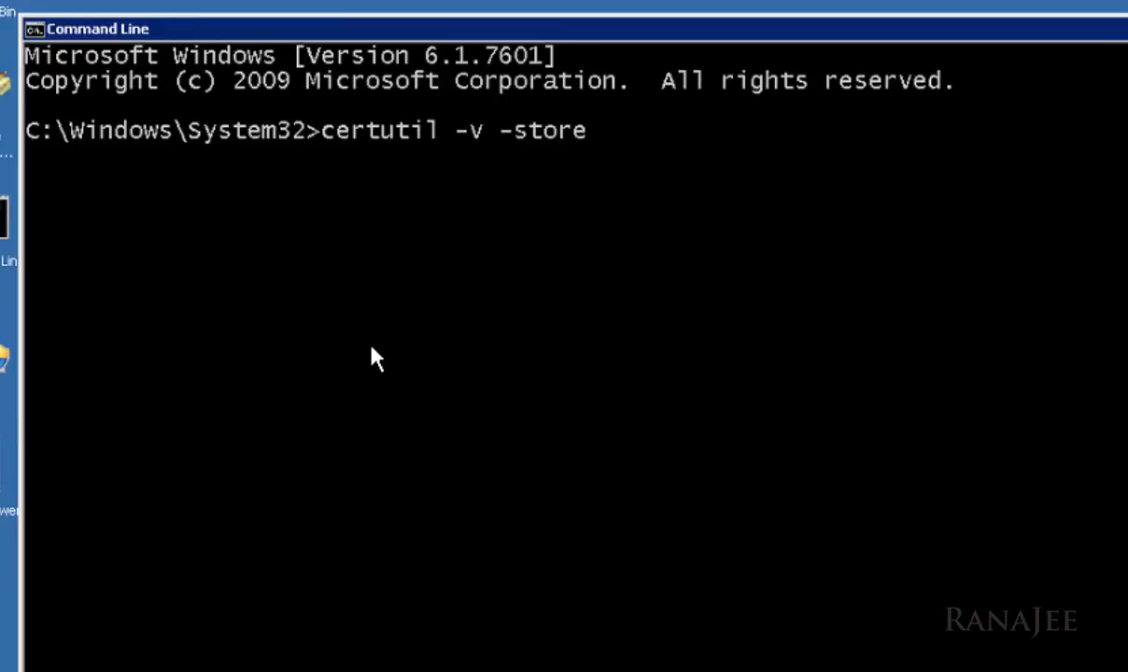
{"action": "type", "text": " my > cert.tzx"}
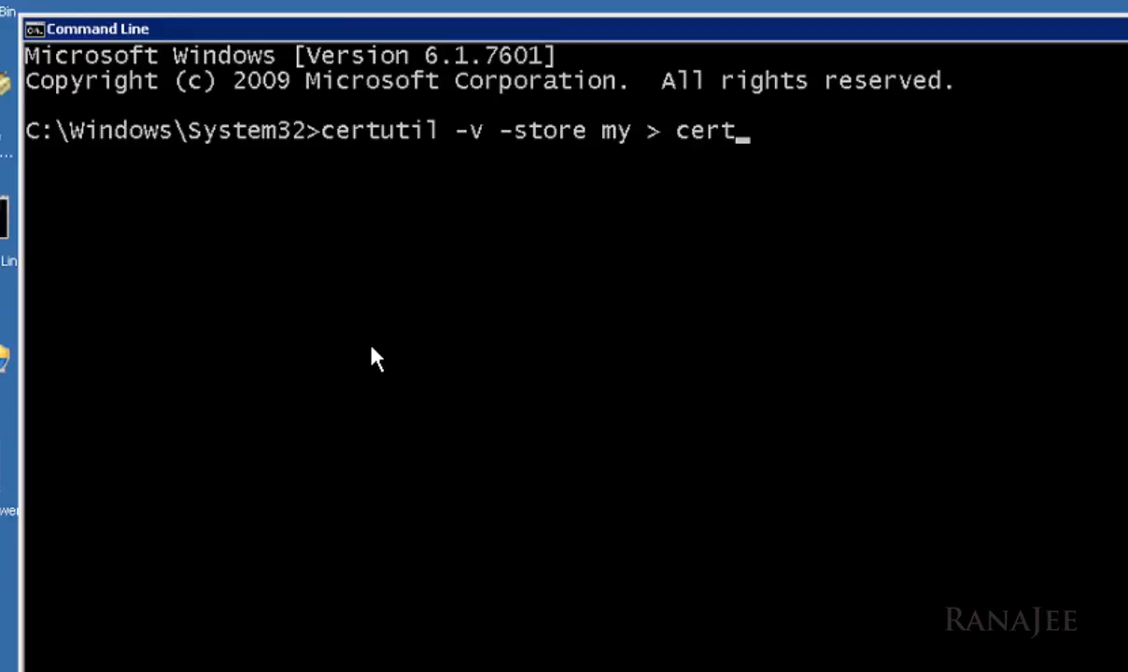
{"action": "key", "text": "BackSpace"}
{"action": "key", "text": "BackSpace"}
{"action": "type", "text": "xt"}
{"action": "key", "text": "BackSpace"}
{"action": "key", "text": "BackSpace"}
{"action": "key", "text": "BackSpace"}
{"action": "key", "text": "BackSpace"}
{"action": "key", "text": "BackSpace"}
{"action": "key", "text": "BackSpace"}
{"action": "key", "text": "BackSpace"}
{"action": "key", "text": "BackSpace"}
{"action": "key", "text": "BackSpace"}
{"action": "key", "text": "BackSpace"}
{"action": "key", "text": "BackSpace"}
{"action": "key", "text": "BackSpace"}
{"action": "key", "text": "BackSpace"}
{"action": "key", "text": "BackSpace"}
{"action": "key", "text": "BackSpace"}
{"action": "key", "text": "BackSpace"}
{"action": "key", "text": "BackSpace"}
{"action": "key", "text": "BackSpace"}
{"action": "key", "text": "BackSpace"}
{"action": "key", "text": "BackSpace"}
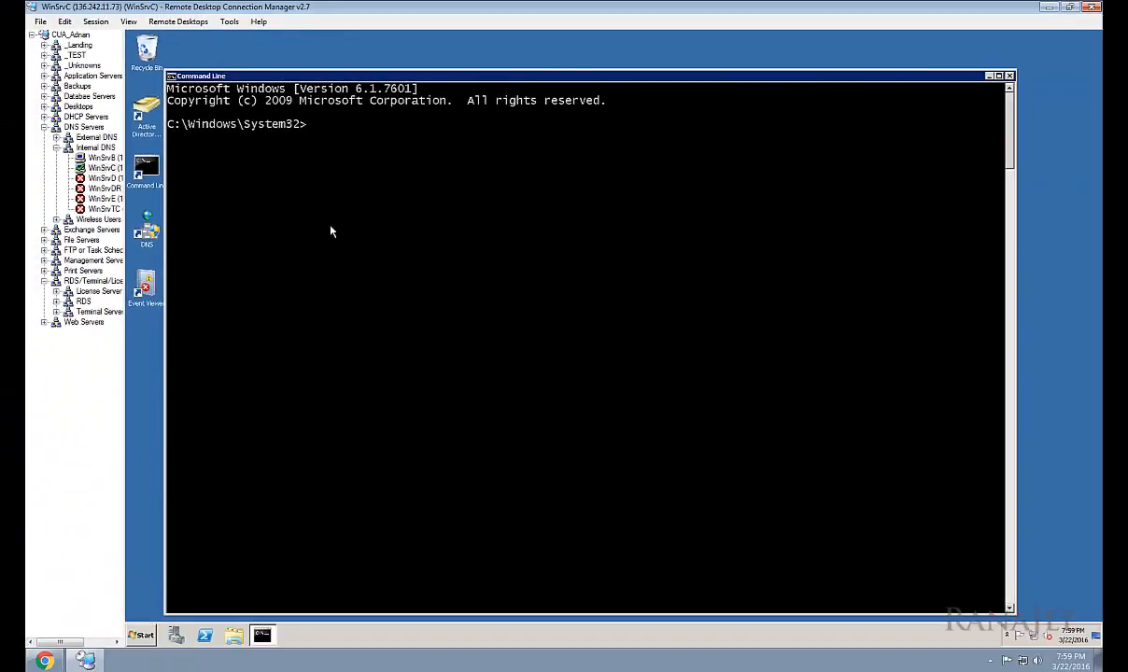
{"action": "type", "text": "exit"}
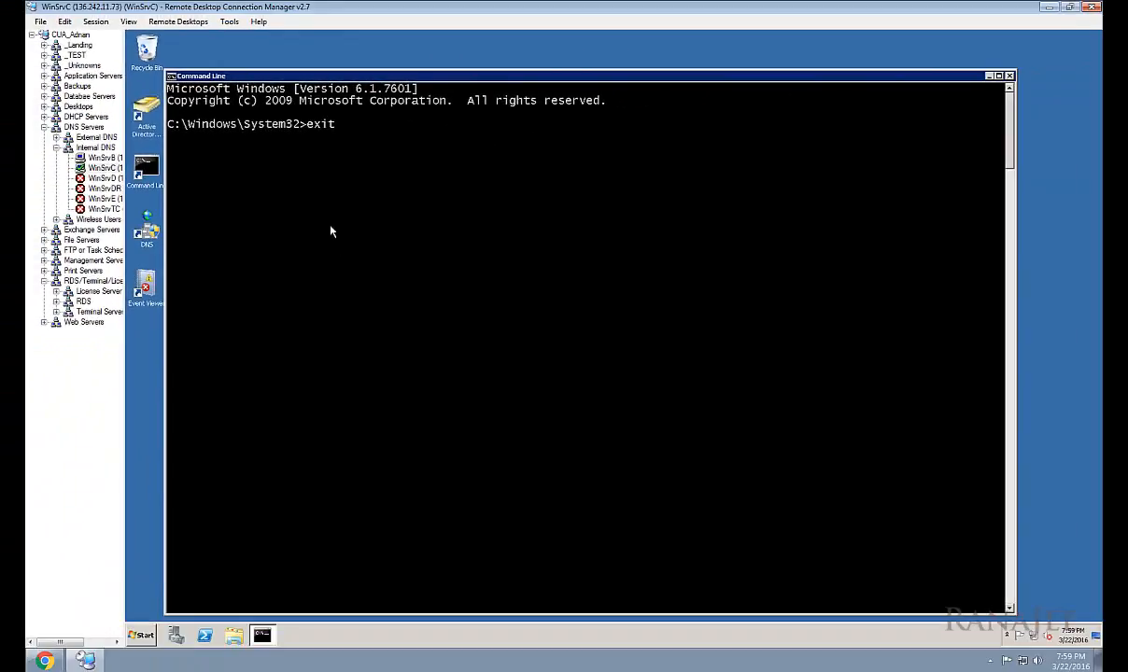
{"action": "key", "text": "Return"}
{"action": "left_click", "coordinate": [331, 230]}
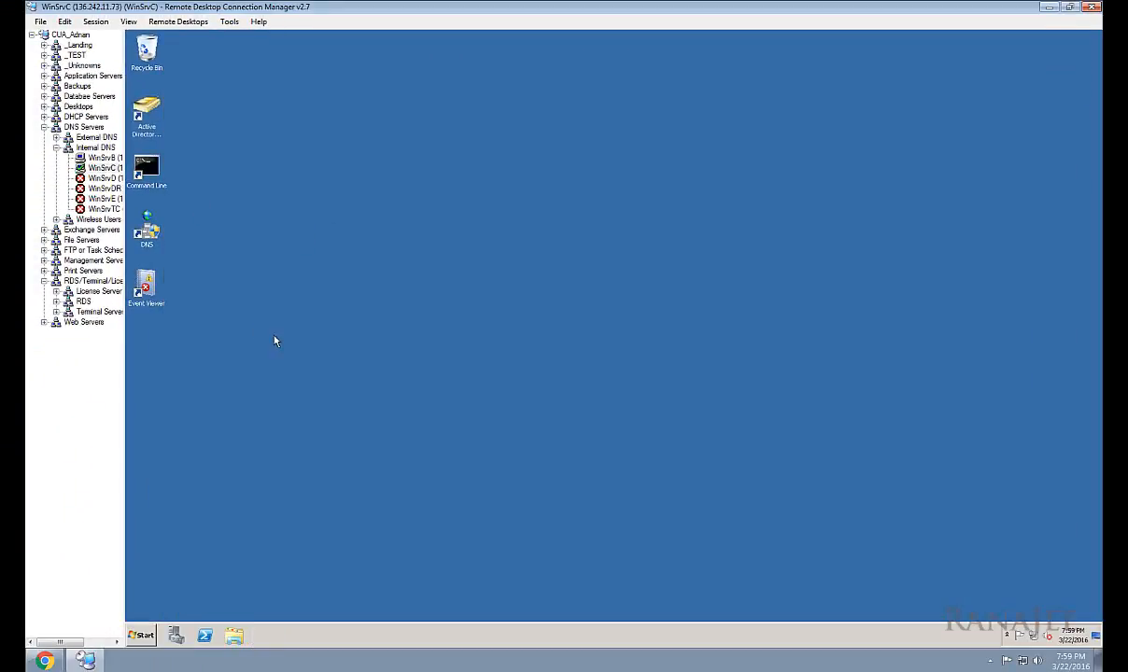